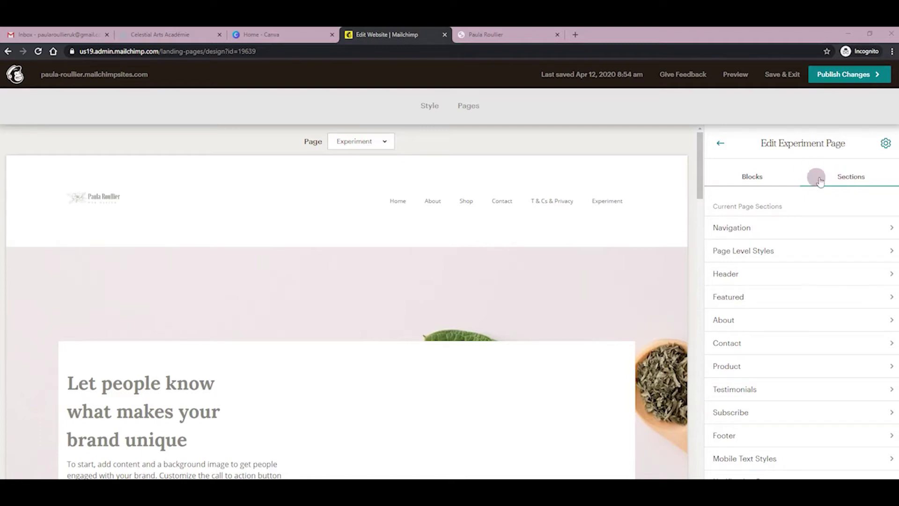
Reopen the Experiment page for editing and look through its header, About, Contact and Products sections
{"action": "left_click", "coordinate": [722, 144]}
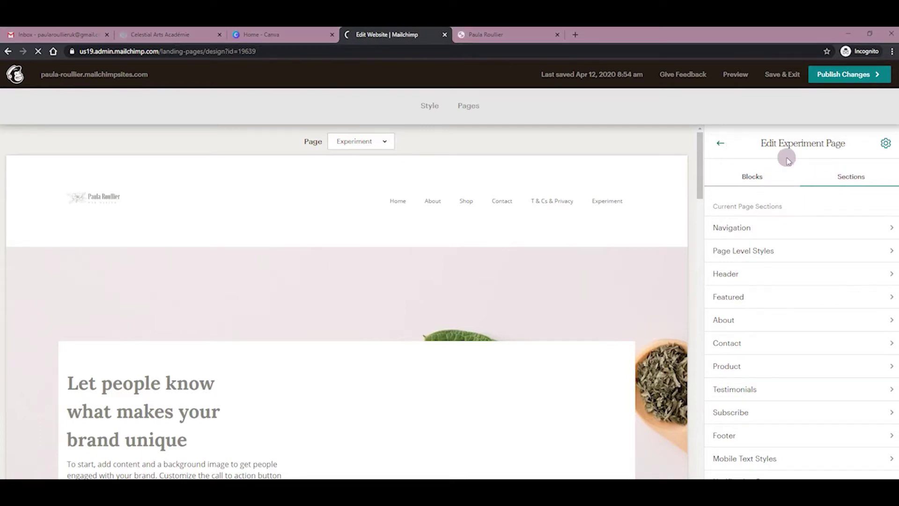
{"action": "left_click", "coordinate": [881, 320]}
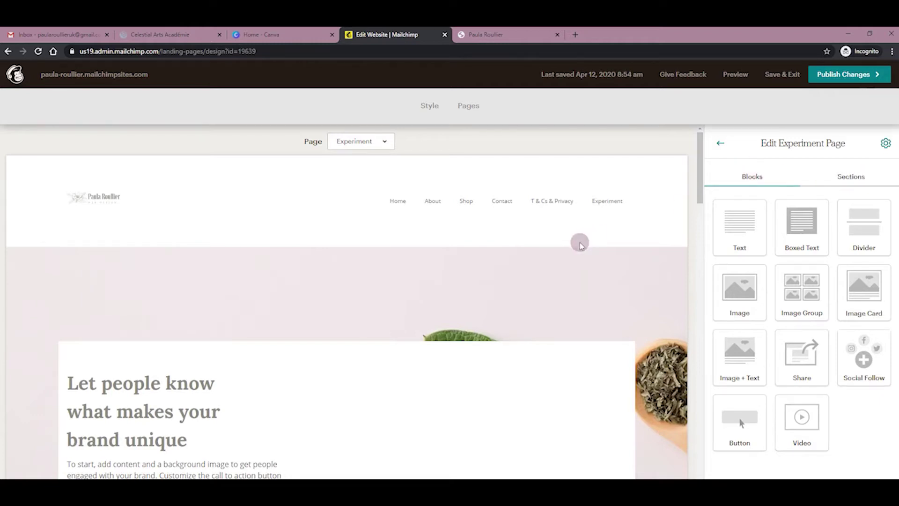
{"action": "scroll", "coordinate": [580, 244], "scroll_direction": "down", "scroll_amount": 5}
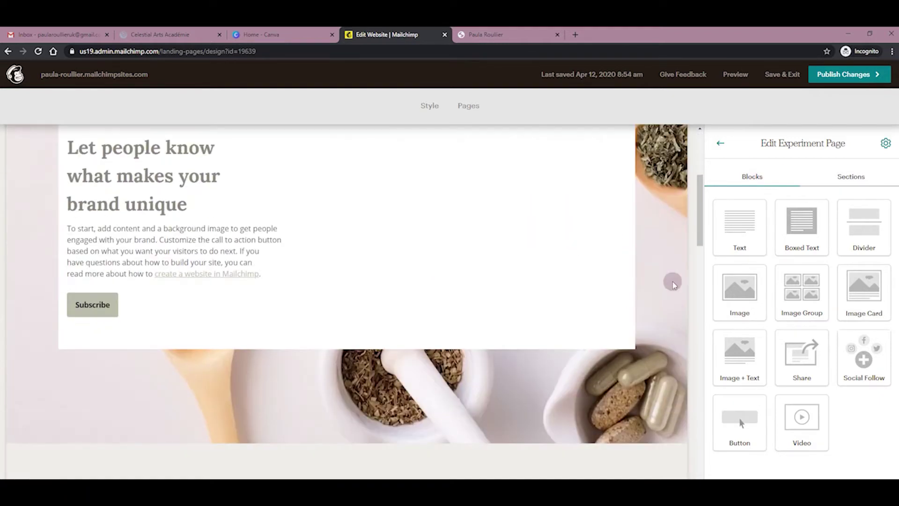
{"action": "scroll", "coordinate": [371, 261], "scroll_direction": "up", "scroll_amount": 4}
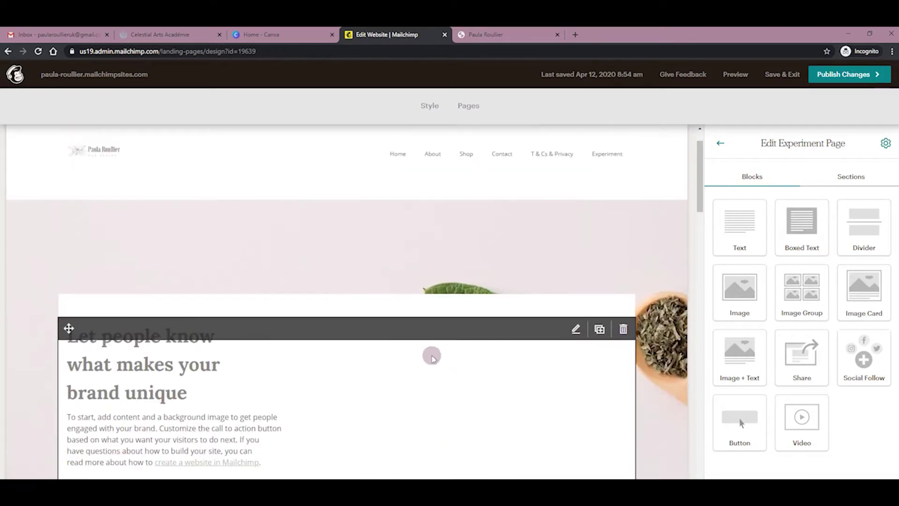
{"action": "scroll", "coordinate": [594, 300], "scroll_direction": "down", "scroll_amount": 2}
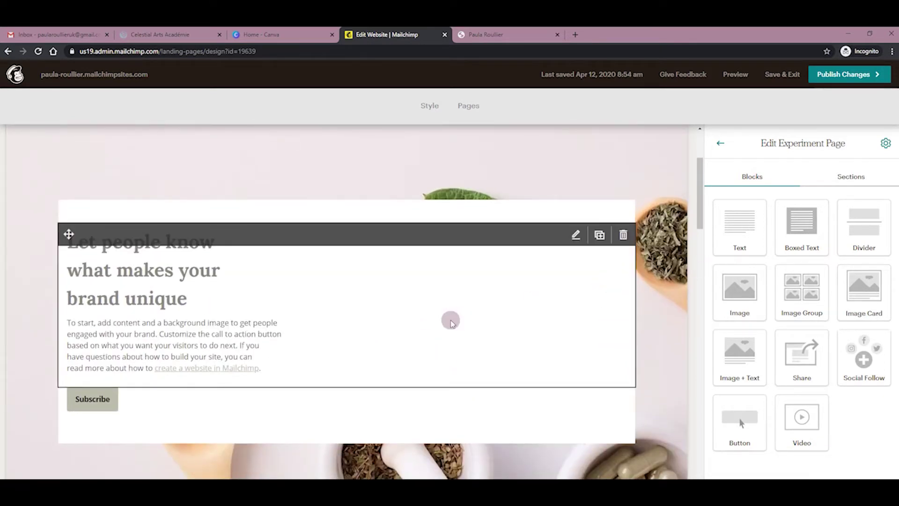
{"action": "scroll", "coordinate": [451, 318], "scroll_direction": "down", "scroll_amount": 3}
{"action": "scroll", "coordinate": [334, 293], "scroll_direction": "down", "scroll_amount": 6}
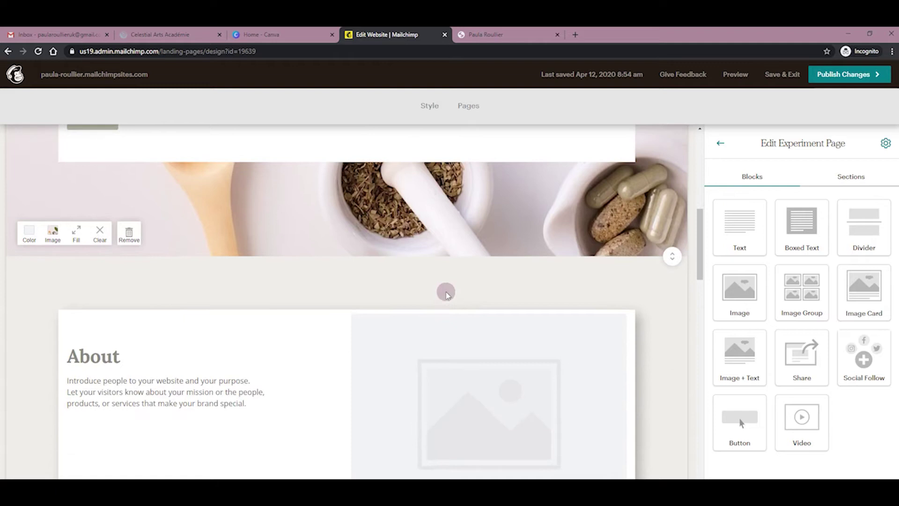
{"action": "mouse_move", "coordinate": [273, 283]}
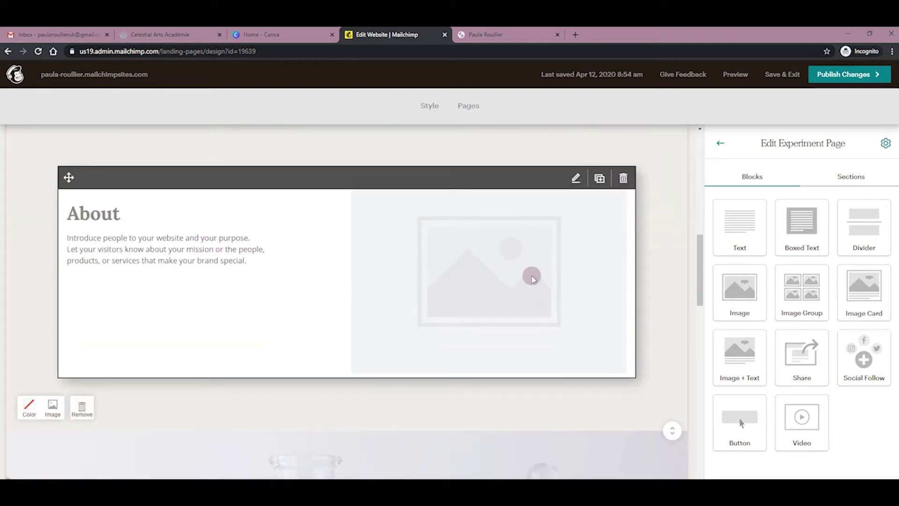
{"action": "scroll", "coordinate": [531, 279], "scroll_direction": "down", "scroll_amount": 7}
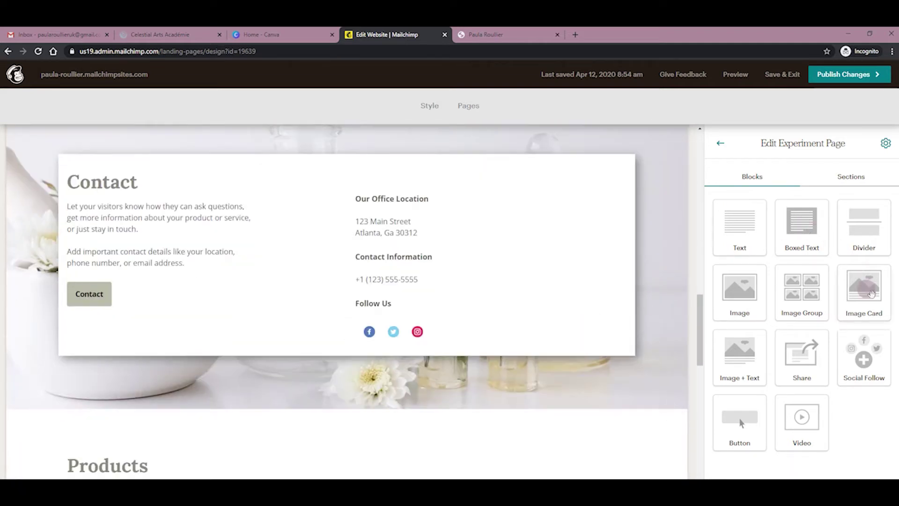
{"action": "scroll", "coordinate": [637, 352], "scroll_direction": "down", "scroll_amount": 3}
{"action": "scroll", "coordinate": [636, 352], "scroll_direction": "up", "scroll_amount": 2}
{"action": "scroll", "coordinate": [635, 350], "scroll_direction": "down", "scroll_amount": 1}
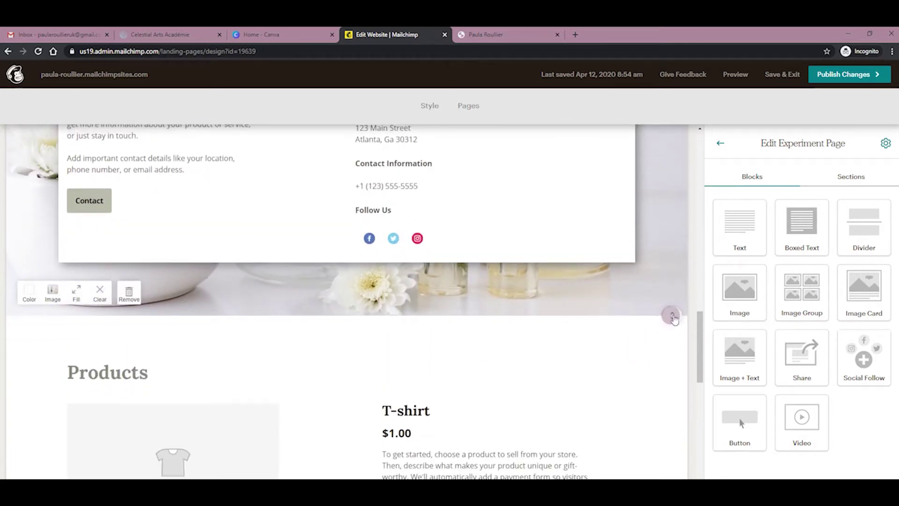
{"action": "scroll", "coordinate": [672, 315], "scroll_direction": "up", "scroll_amount": 2}
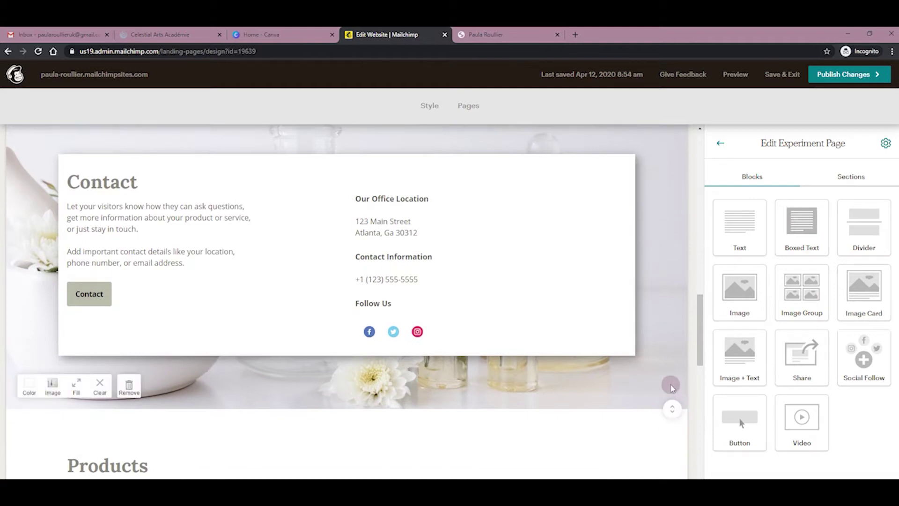
{"action": "scroll", "coordinate": [672, 388], "scroll_direction": "up", "scroll_amount": 4}
{"action": "scroll", "coordinate": [669, 376], "scroll_direction": "up", "scroll_amount": 4}
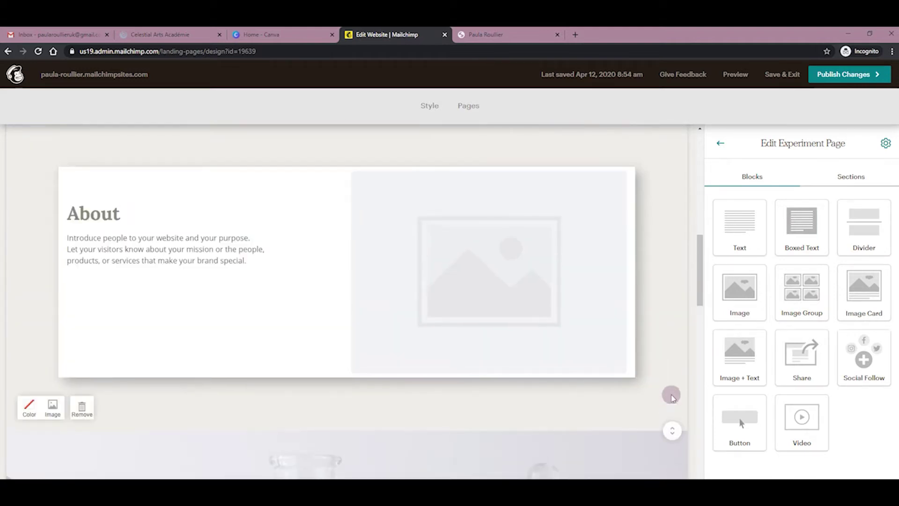
{"action": "scroll", "coordinate": [671, 412], "scroll_direction": "up", "scroll_amount": 4}
{"action": "scroll", "coordinate": [668, 369], "scroll_direction": "up", "scroll_amount": 1}
Increase the heights of the About and Contact sections on the Experiment page using their resize handles
{"action": "scroll", "coordinate": [667, 356], "scroll_direction": "down", "scroll_amount": 5}
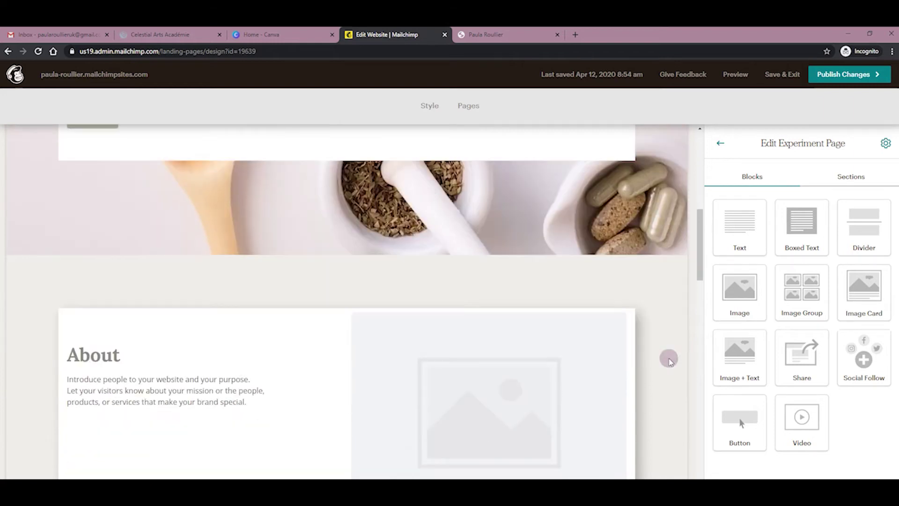
{"action": "scroll", "coordinate": [669, 360], "scroll_direction": "down", "scroll_amount": 3}
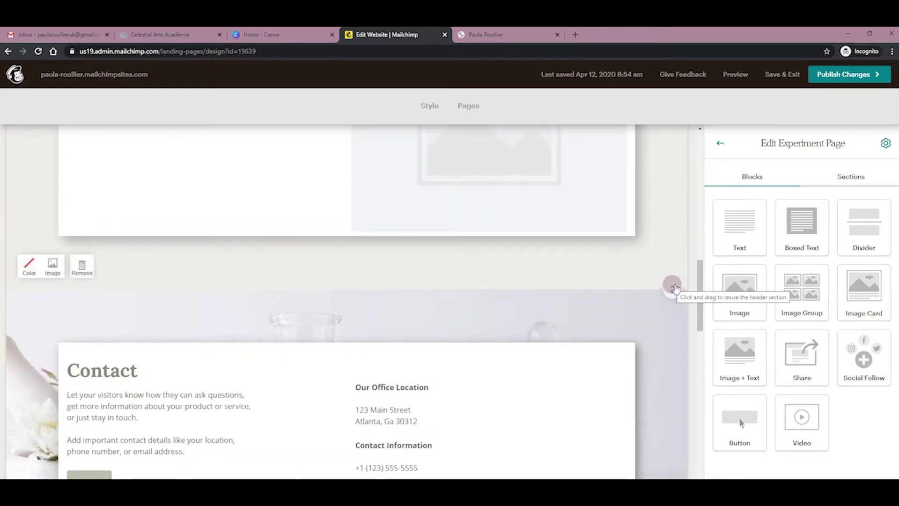
{"action": "left_click_drag", "start_coordinate": [675, 294], "coordinate": [607, 334]}
{"action": "scroll", "coordinate": [674, 364], "scroll_direction": "down", "scroll_amount": 8}
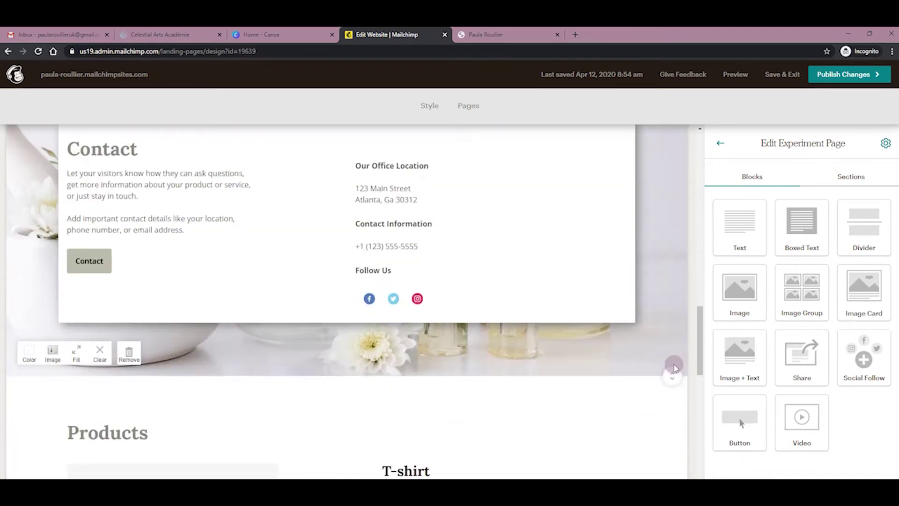
{"action": "left_click_drag", "start_coordinate": [674, 281], "coordinate": [673, 328]}
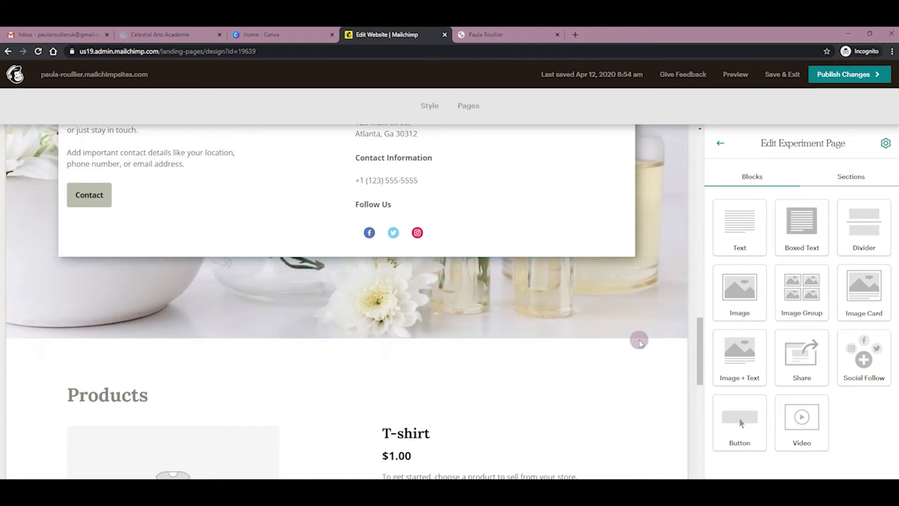
Increase the height of the Products section to add more space above Testimonials
{"action": "scroll", "coordinate": [640, 339], "scroll_direction": "down", "scroll_amount": 4}
{"action": "scroll", "coordinate": [640, 340], "scroll_direction": "down", "scroll_amount": 4}
{"action": "scroll", "coordinate": [641, 340], "scroll_direction": "up", "scroll_amount": 2}
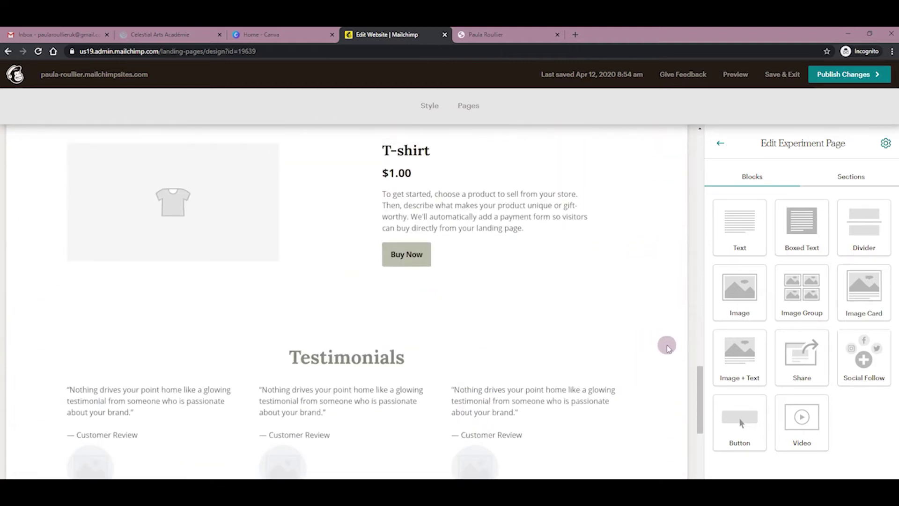
{"action": "left_click_drag", "start_coordinate": [672, 322], "coordinate": [675, 373]}
Review the spacing between the page's sections, from Testimonials up to the header and back to About
{"action": "scroll", "coordinate": [638, 356], "scroll_direction": "down", "scroll_amount": 8}
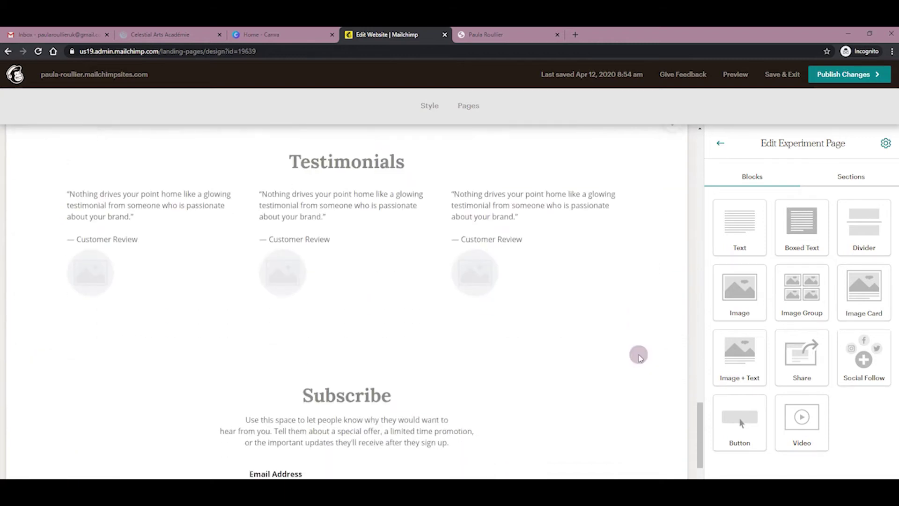
{"action": "scroll", "coordinate": [640, 357], "scroll_direction": "up", "scroll_amount": 20}
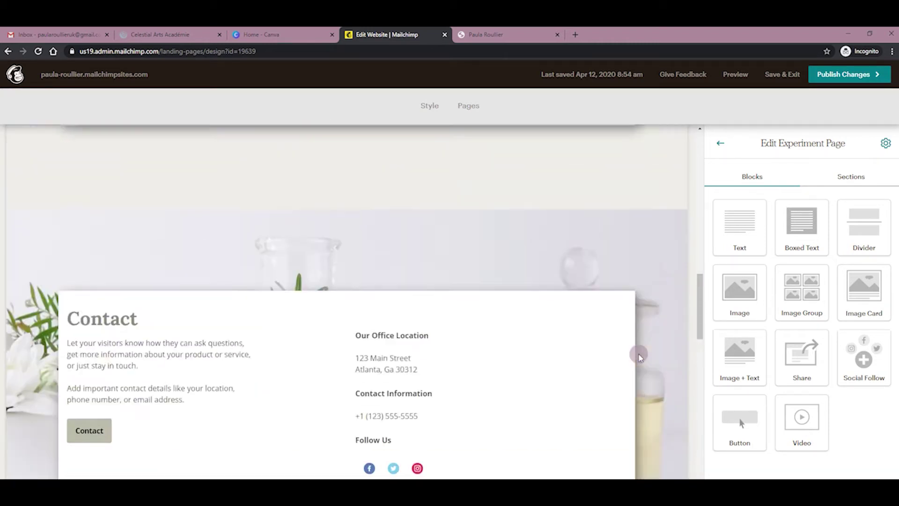
{"action": "scroll", "coordinate": [636, 354], "scroll_direction": "up", "scroll_amount": 5}
{"action": "scroll", "coordinate": [625, 335], "scroll_direction": "down", "scroll_amount": 4}
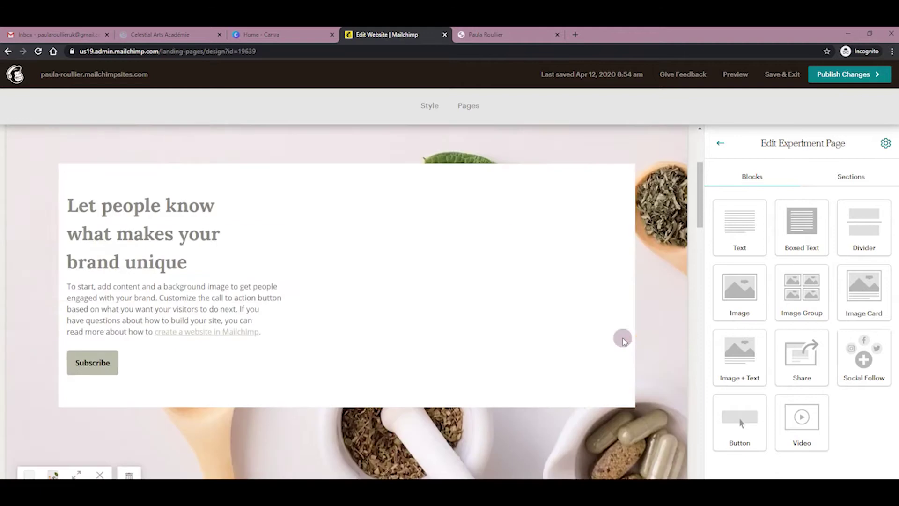
{"action": "scroll", "coordinate": [514, 318], "scroll_direction": "up", "scroll_amount": 4}
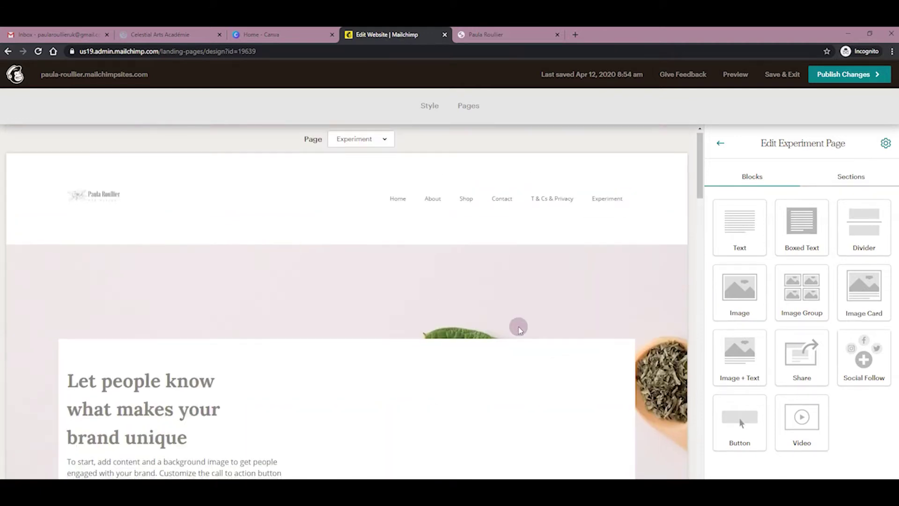
{"action": "scroll", "coordinate": [518, 328], "scroll_direction": "down", "scroll_amount": 2}
{"action": "scroll", "coordinate": [519, 327], "scroll_direction": "down", "scroll_amount": 10}
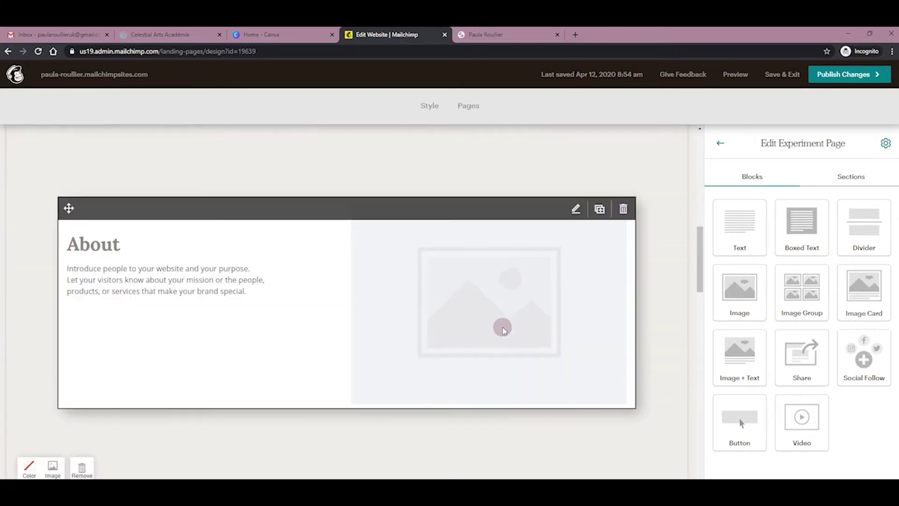
{"action": "scroll", "coordinate": [502, 328], "scroll_direction": "down", "scroll_amount": 1}
{"action": "scroll", "coordinate": [487, 283], "scroll_direction": "up", "scroll_amount": 1}
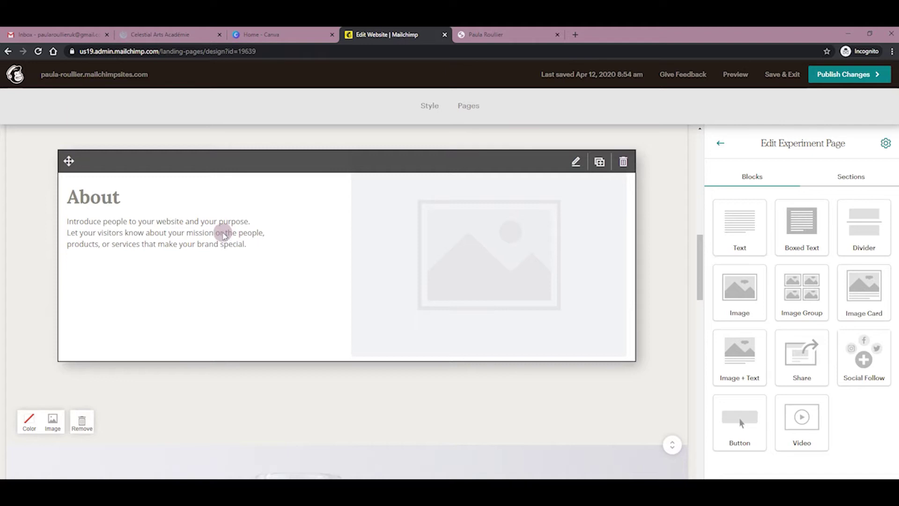
Open the About block for editing and inspect its content, style and layout settings
{"action": "left_click", "coordinate": [222, 233]}
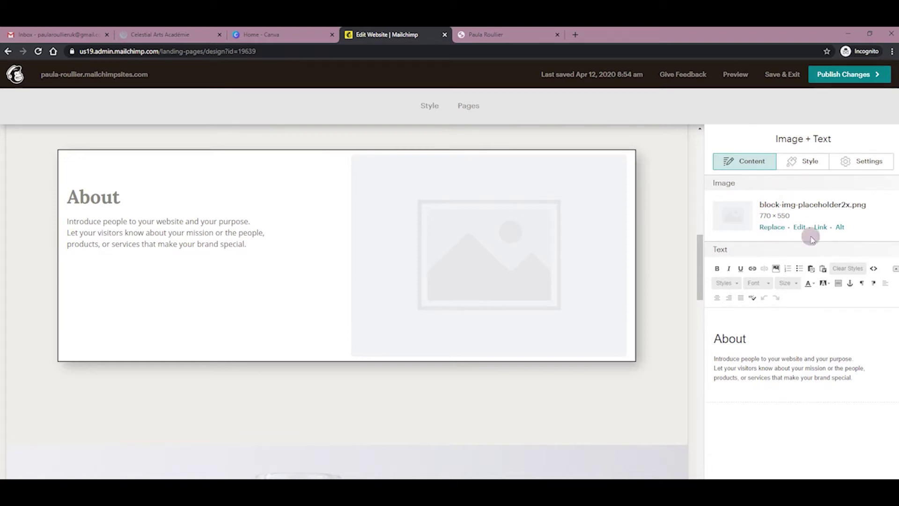
{"action": "left_click", "coordinate": [802, 160]}
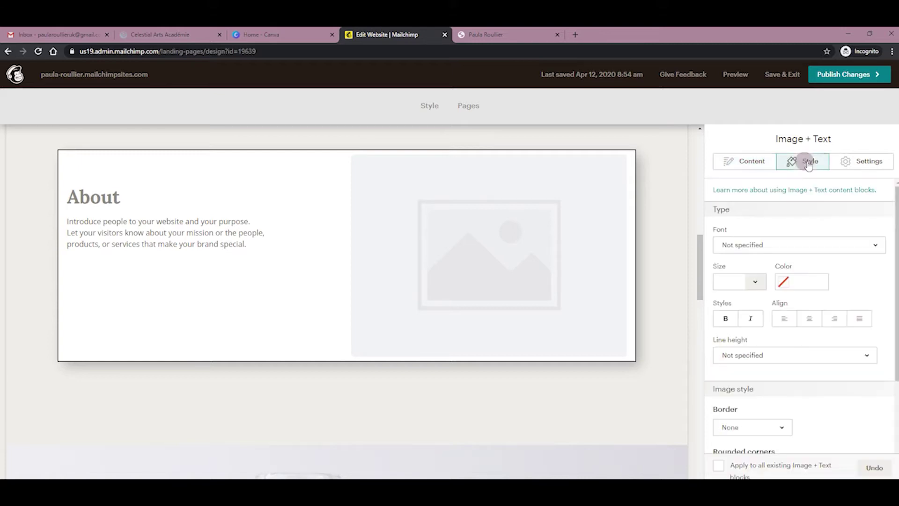
{"action": "left_click", "coordinate": [854, 160]}
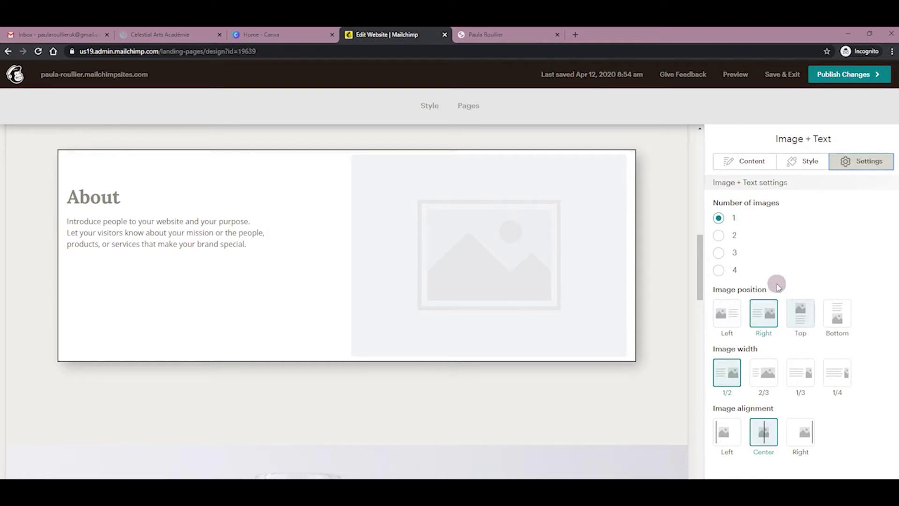
Try the left, right, top and bottom image positions in the About block, finishing on left
{"action": "mouse_move", "coordinate": [393, 239]}
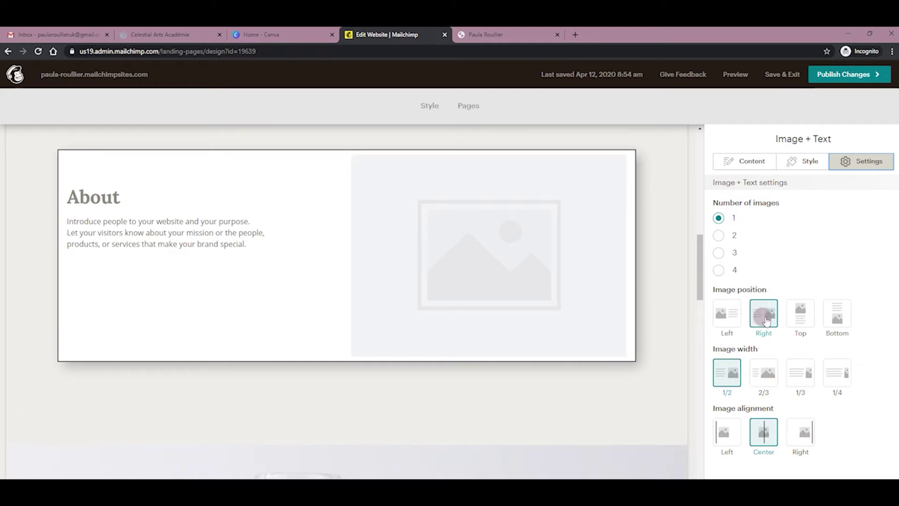
{"action": "left_click", "coordinate": [726, 313]}
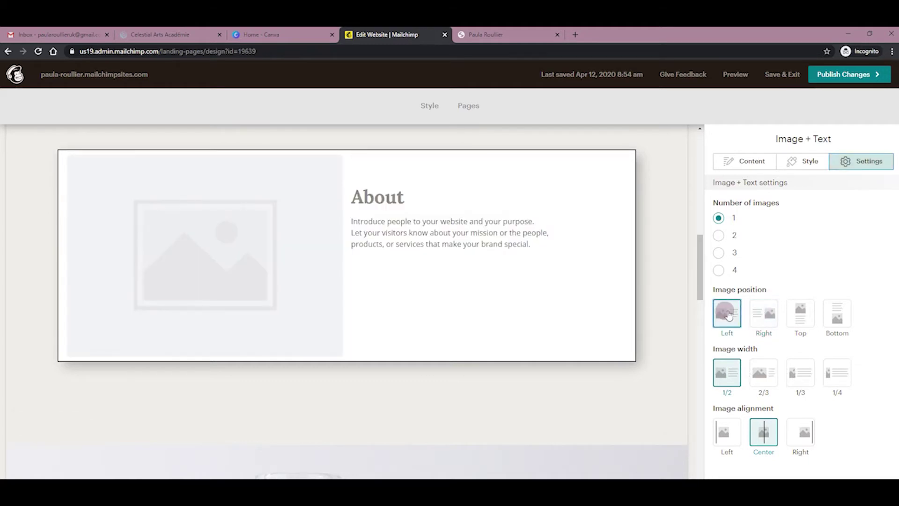
{"action": "left_click", "coordinate": [763, 314]}
{"action": "left_click", "coordinate": [801, 315]}
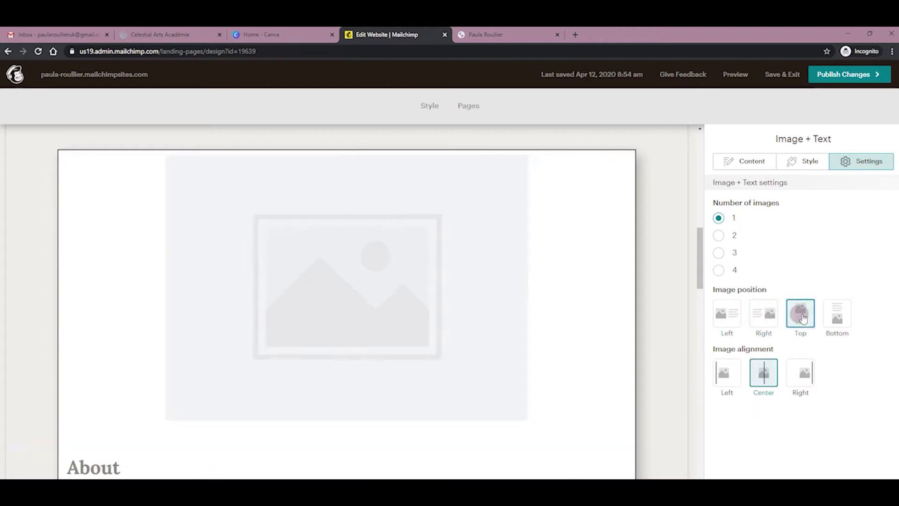
{"action": "left_click", "coordinate": [839, 318]}
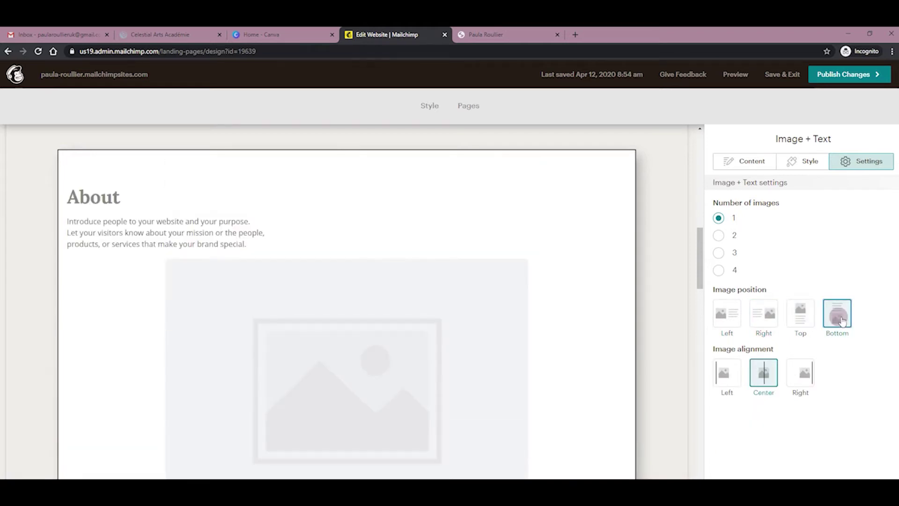
{"action": "left_click", "coordinate": [729, 314]}
Try 2, 3 and 4 images in the About block and return it to 1 image
{"action": "left_click", "coordinate": [721, 237]}
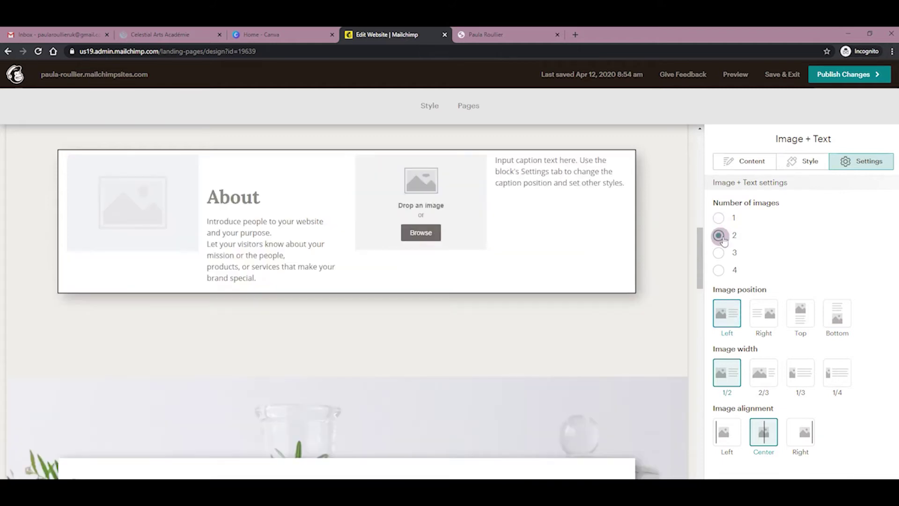
{"action": "left_click", "coordinate": [718, 253]}
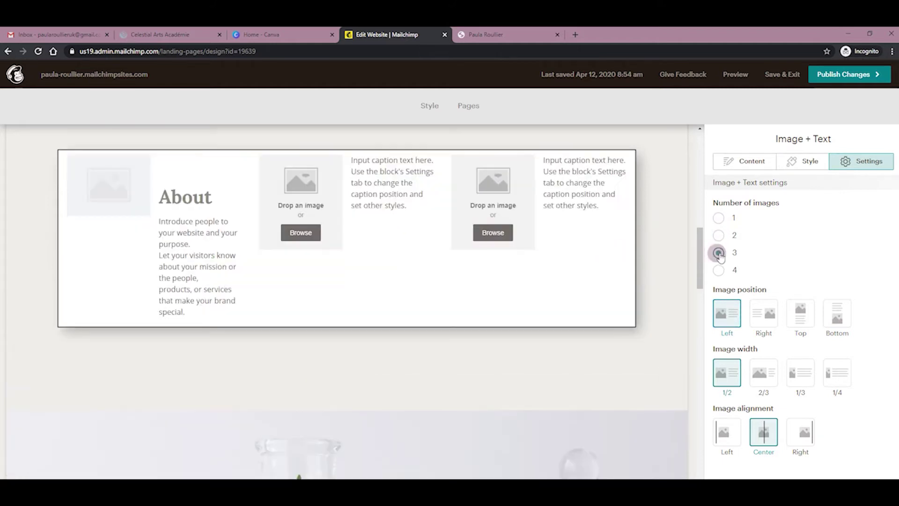
{"action": "left_click", "coordinate": [719, 270]}
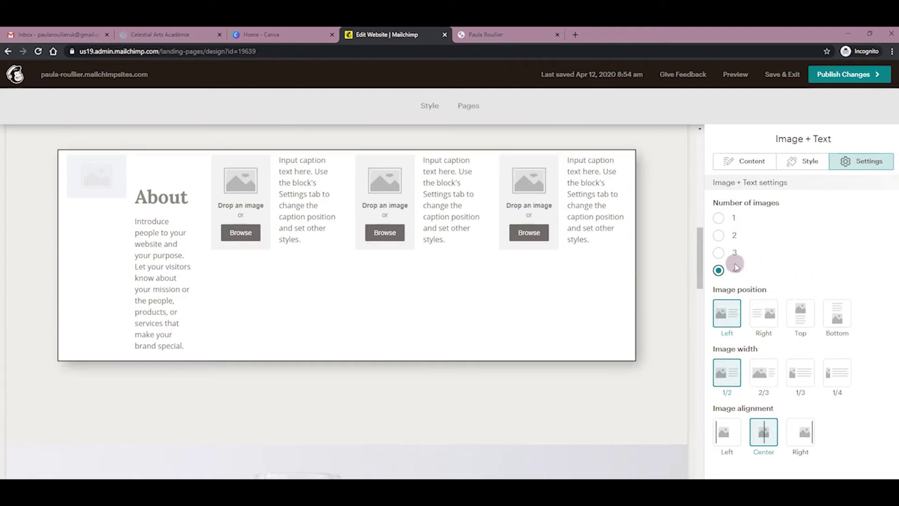
{"action": "left_click", "coordinate": [719, 218]}
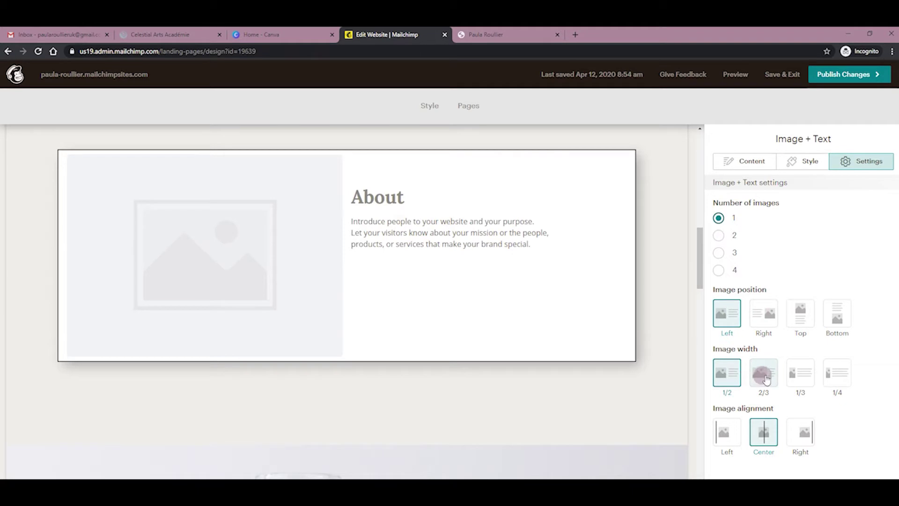
Position the About block's image on the right and set its image width to 2/3
{"action": "left_click", "coordinate": [764, 314]}
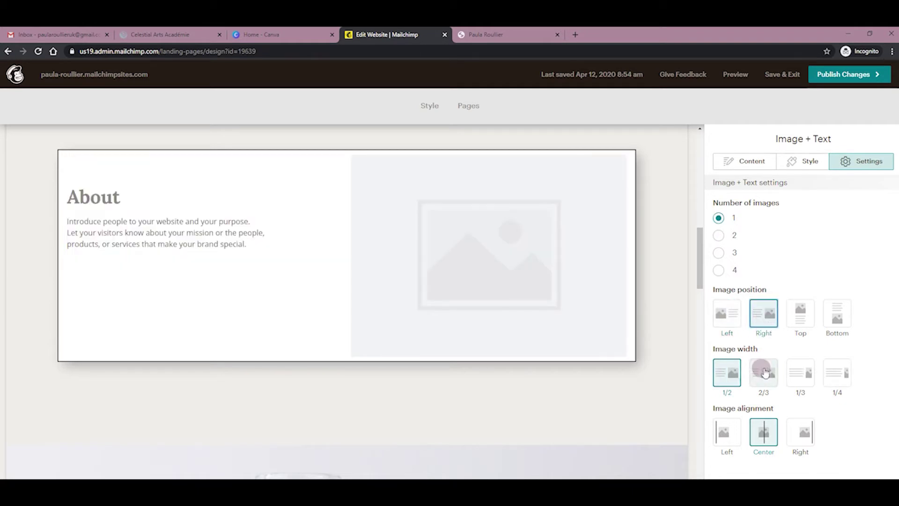
{"action": "left_click", "coordinate": [767, 376]}
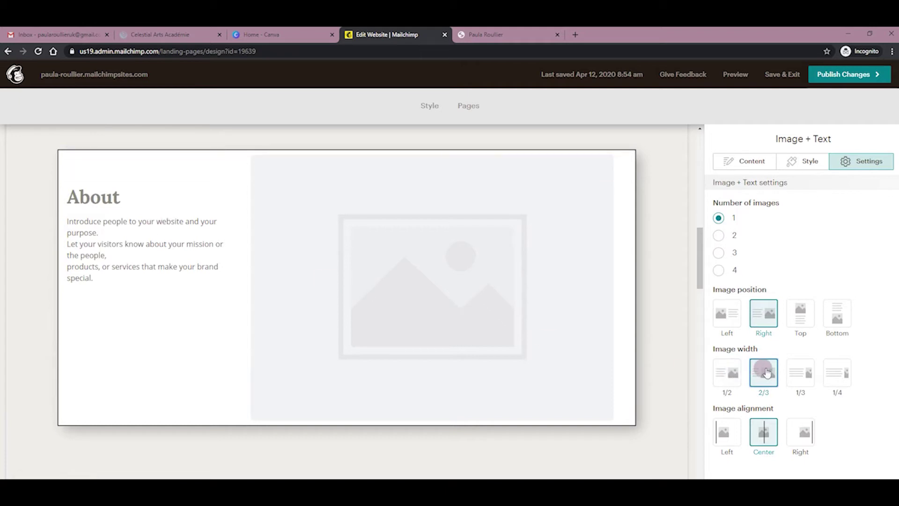
Try the 1/3 and 1/4 image widths in the About block and return it to 2/3
{"action": "left_click", "coordinate": [802, 377]}
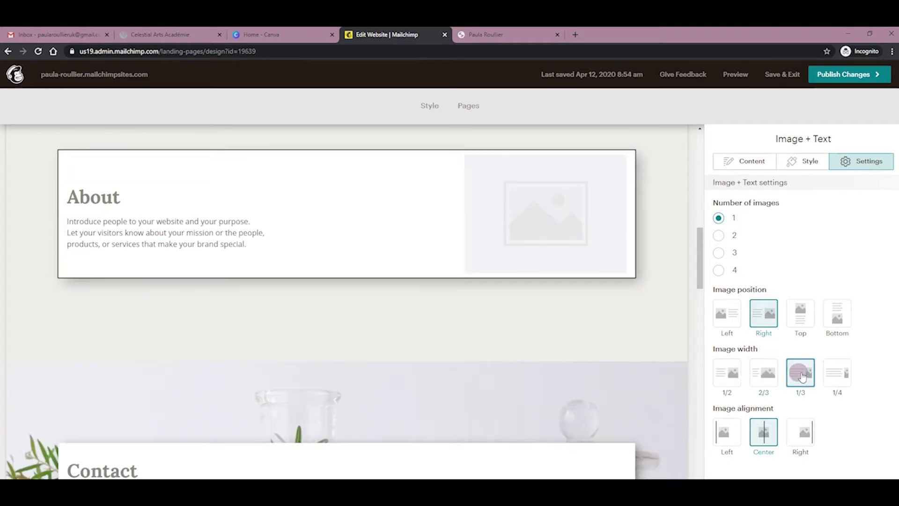
{"action": "left_click", "coordinate": [801, 364]}
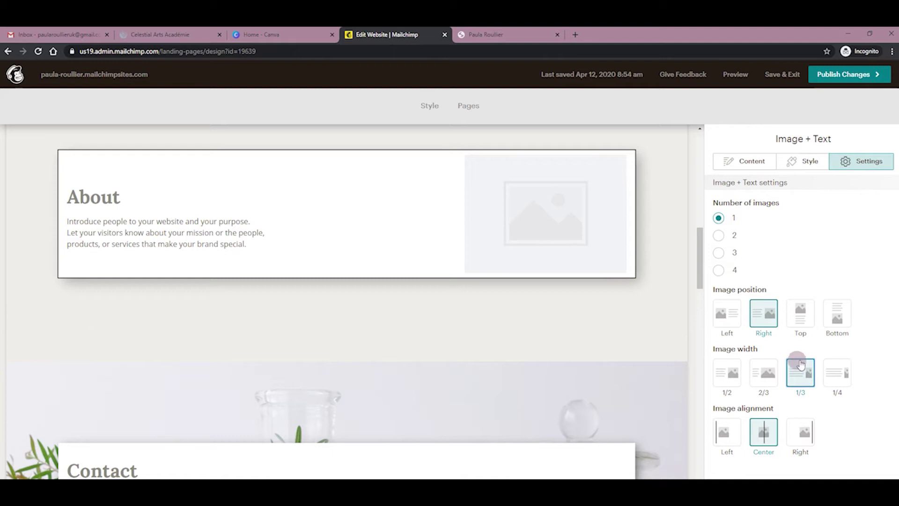
{"action": "left_click", "coordinate": [837, 375]}
{"action": "left_click", "coordinate": [766, 376]}
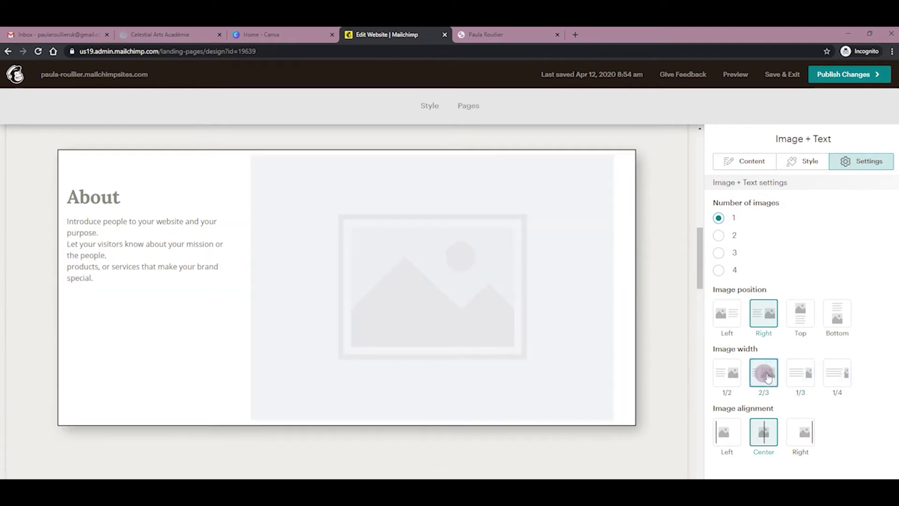
Try the left and center image alignments in the About block, finishing with the image aligned right
{"action": "left_click", "coordinate": [738, 424]}
{"action": "left_click", "coordinate": [765, 434]}
{"action": "left_click", "coordinate": [804, 430]}
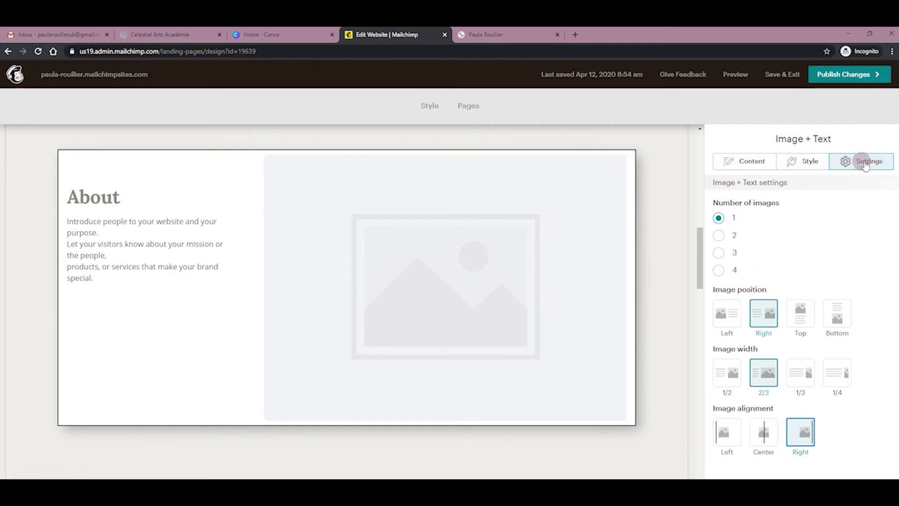
Replace the About block's placeholder image with the uploaded home-page-header.png showing the white mortar and oil bottles
{"action": "left_click", "coordinate": [814, 164]}
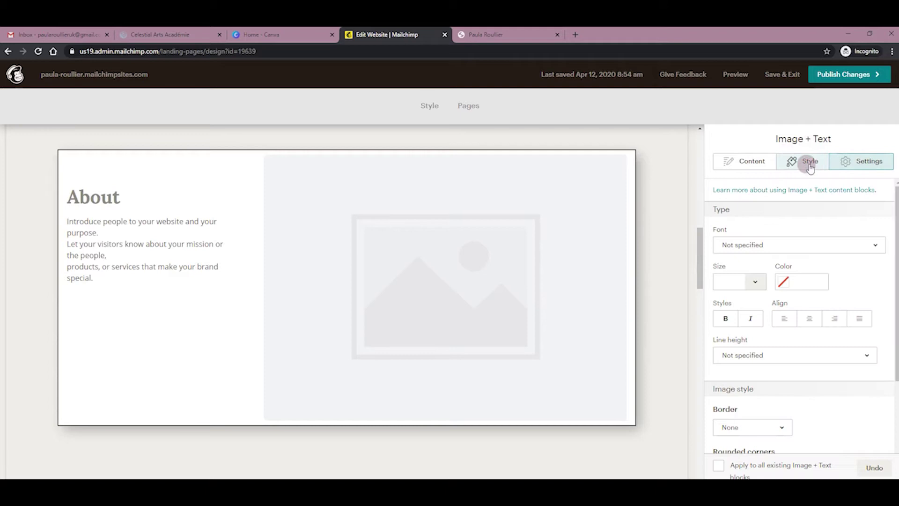
{"action": "left_click", "coordinate": [746, 162]}
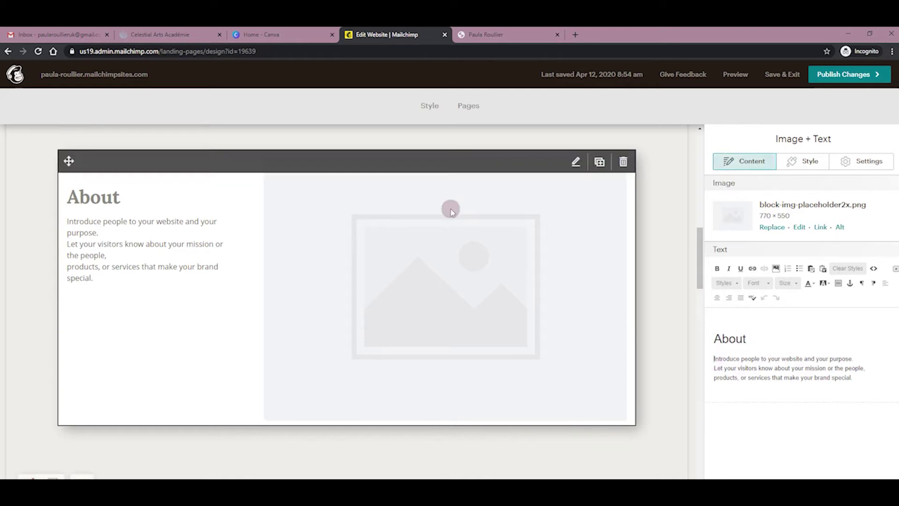
{"action": "left_click", "coordinate": [778, 228]}
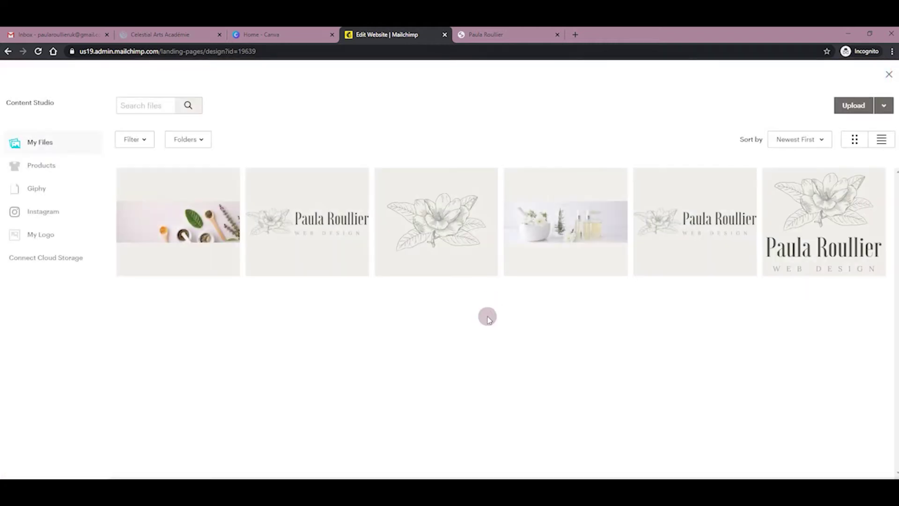
{"action": "left_click", "coordinate": [569, 236]}
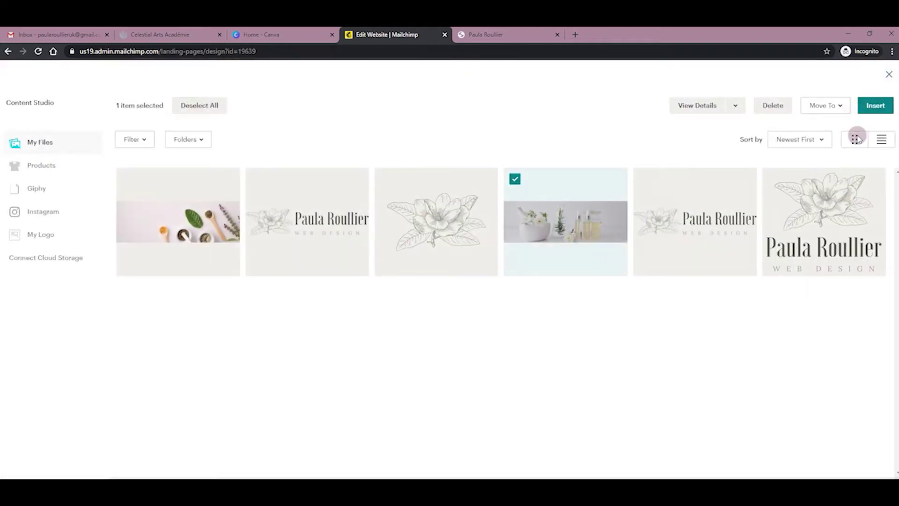
{"action": "left_click", "coordinate": [875, 104]}
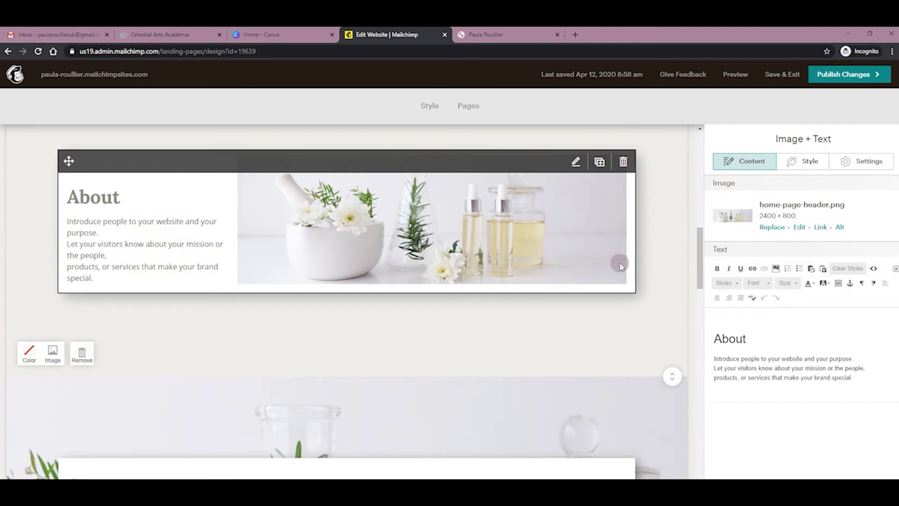
Change the About block's heading to "About Herbs" and replace its paragraph with filler text starting "skdj fks jfklrfiwqa kasfj"
{"action": "left_click_drag", "start_coordinate": [716, 339], "coordinate": [741, 338]}
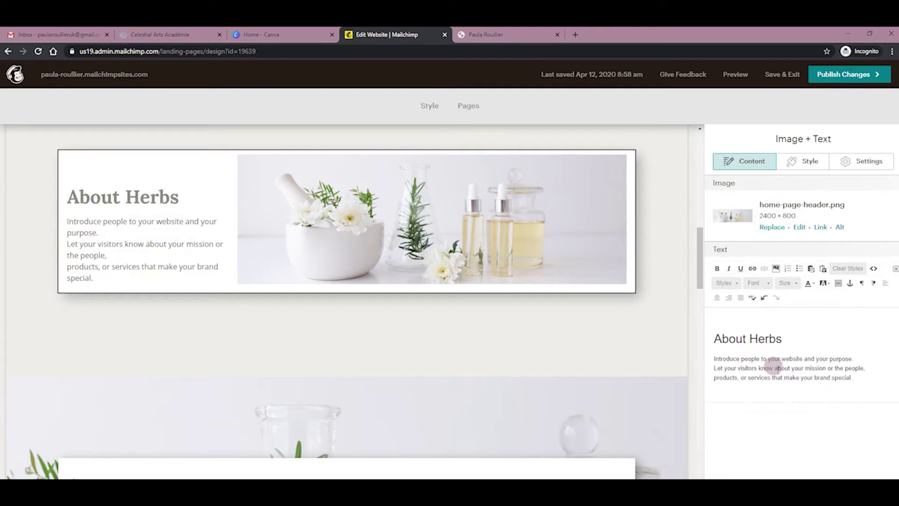
{"action": "left_click_drag", "start_coordinate": [712, 357], "coordinate": [859, 379]}
{"action": "type", "text": "skd"}
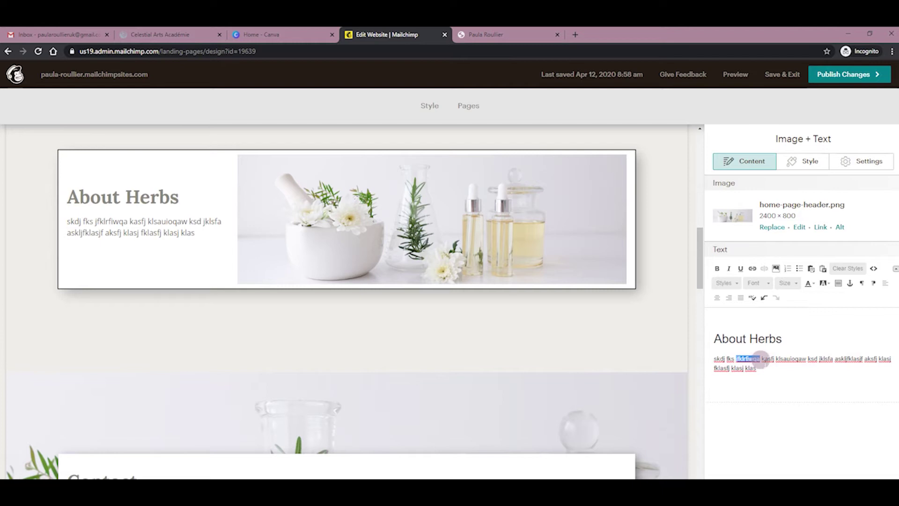
Make "jfklrfiwqa" bold, set most of the word "klsauioqaw" in Courier New, and close the block's editor with the changes kept
{"action": "left_click", "coordinate": [717, 268]}
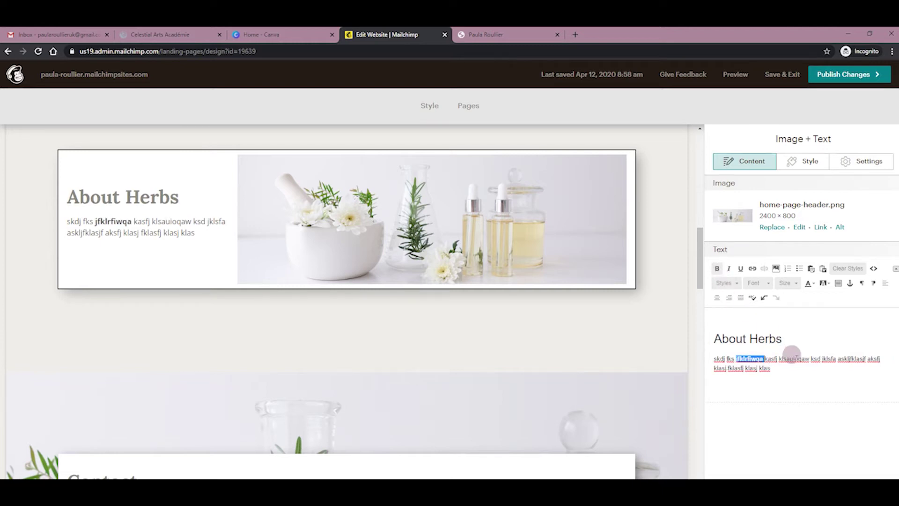
{"action": "left_click_drag", "start_coordinate": [782, 358], "coordinate": [813, 358]}
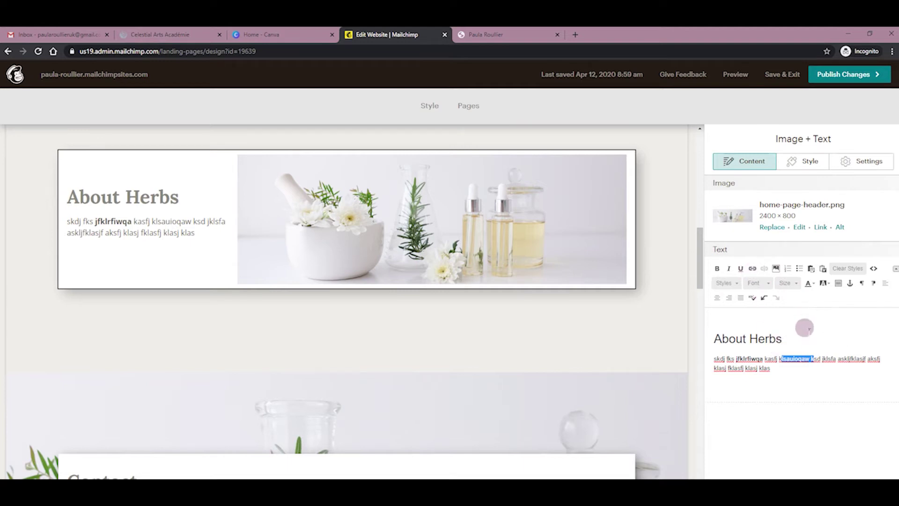
{"action": "left_click", "coordinate": [756, 283]}
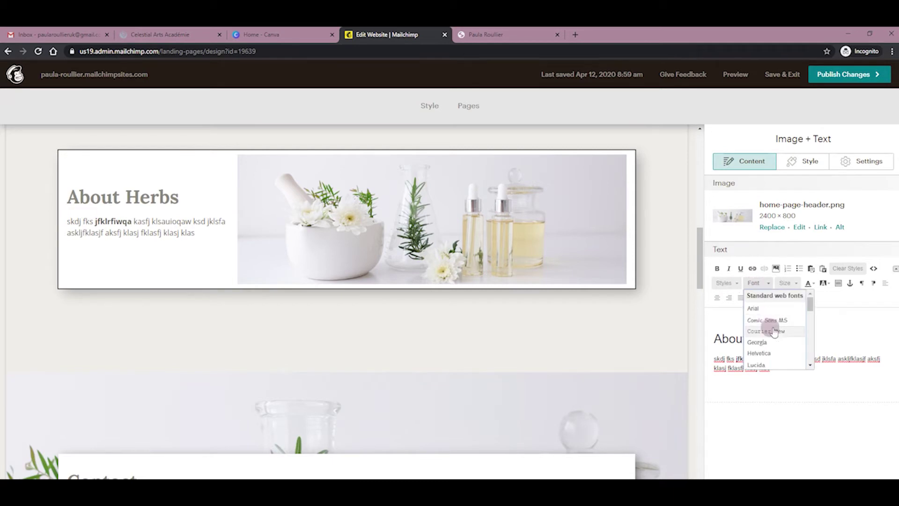
{"action": "left_click", "coordinate": [775, 331]}
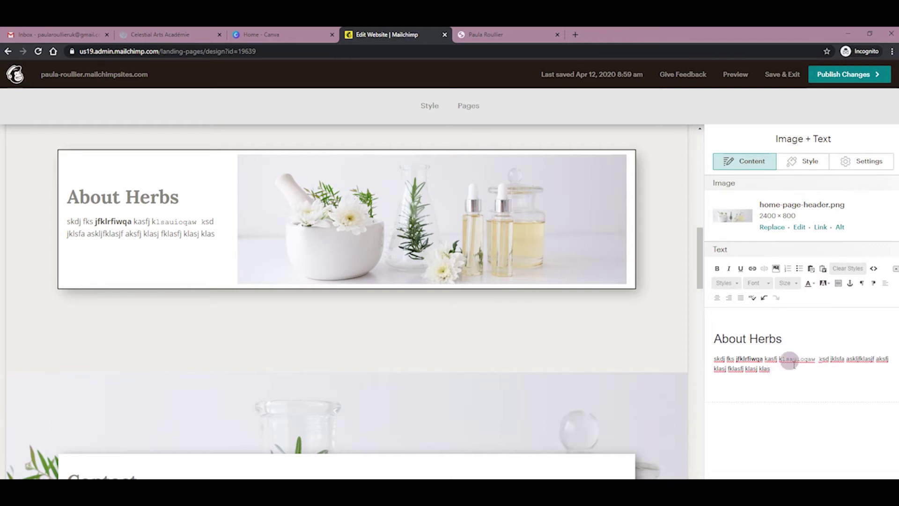
{"action": "left_click", "coordinate": [787, 382]}
{"action": "left_click", "coordinate": [749, 470]}
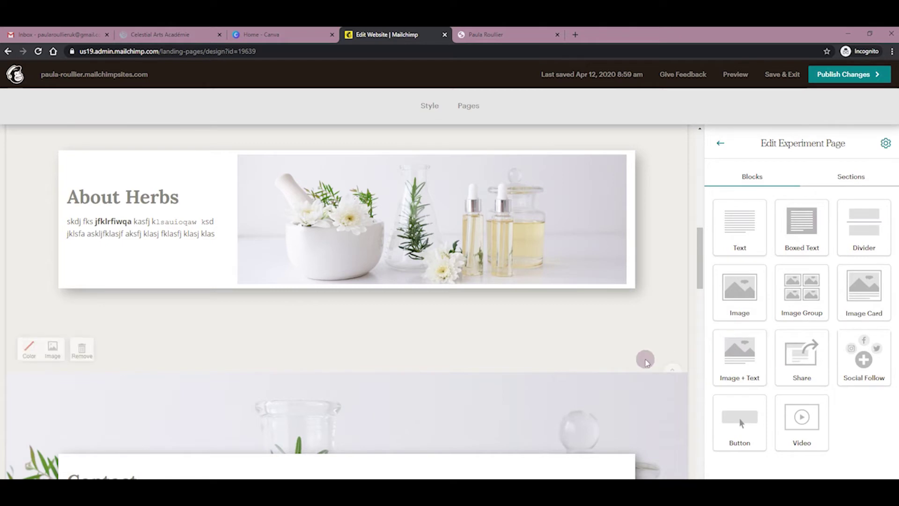
Review the sections around the About Herbs block and briefly open the block to examine its content
{"action": "scroll", "coordinate": [645, 358], "scroll_direction": "up", "scroll_amount": 3}
{"action": "scroll", "coordinate": [645, 360], "scroll_direction": "down", "scroll_amount": 3}
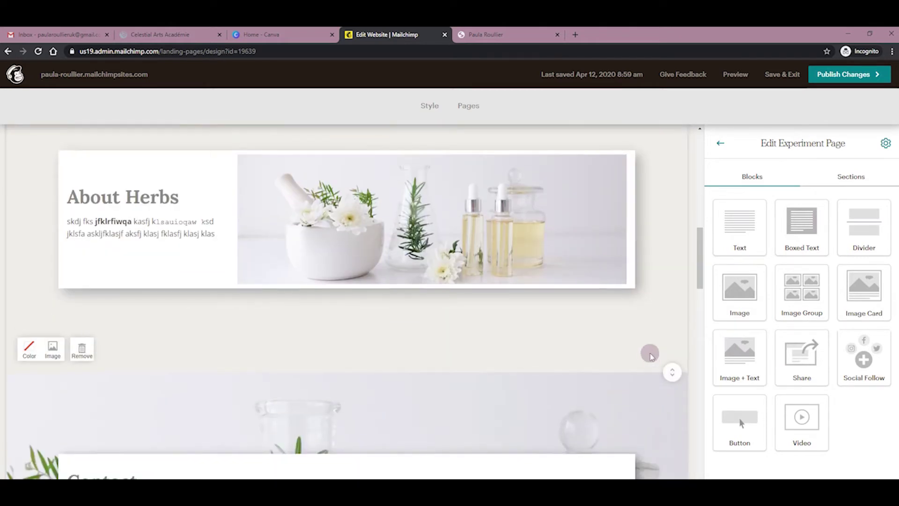
{"action": "scroll", "coordinate": [642, 354], "scroll_direction": "down", "scroll_amount": 5}
{"action": "scroll", "coordinate": [642, 354], "scroll_direction": "up", "scroll_amount": 3}
{"action": "scroll", "coordinate": [642, 354], "scroll_direction": "up", "scroll_amount": 8}
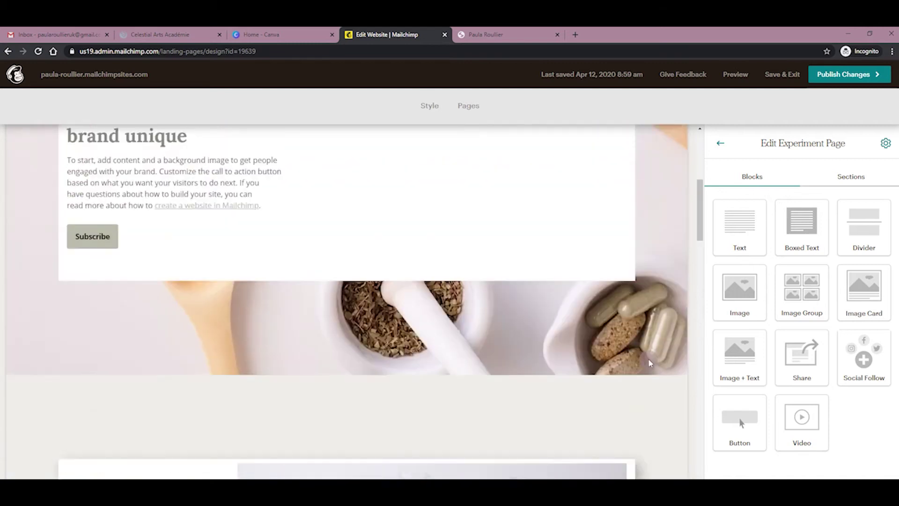
{"action": "scroll", "coordinate": [650, 364], "scroll_direction": "down", "scroll_amount": 7}
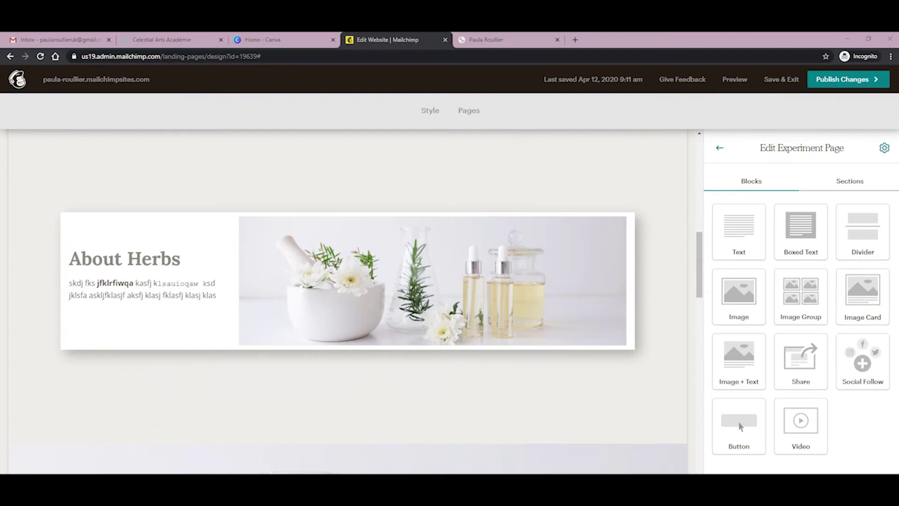
{"action": "mouse_move", "coordinate": [541, 408]}
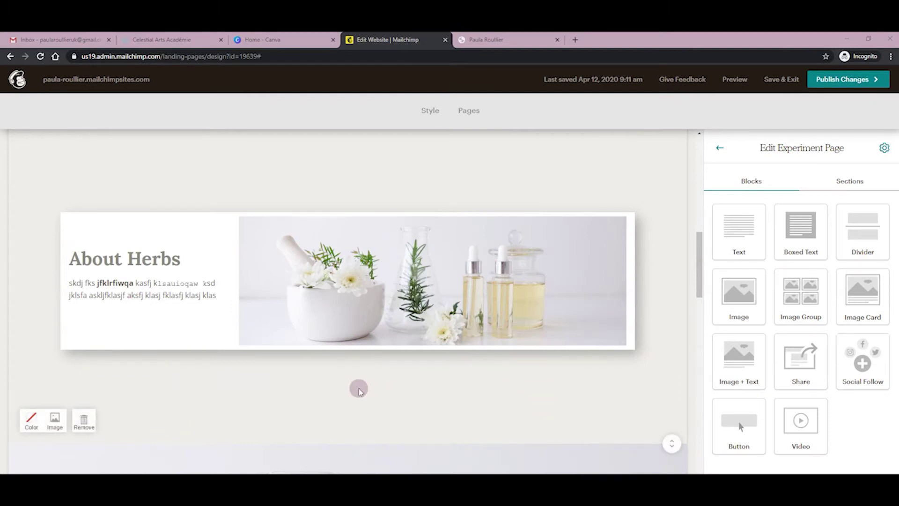
{"action": "mouse_move", "coordinate": [364, 339]}
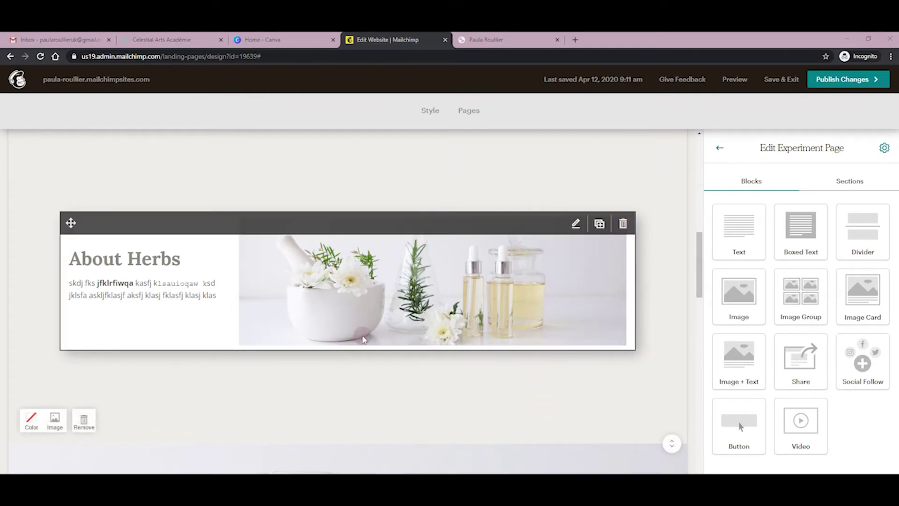
{"action": "left_click", "coordinate": [349, 302]}
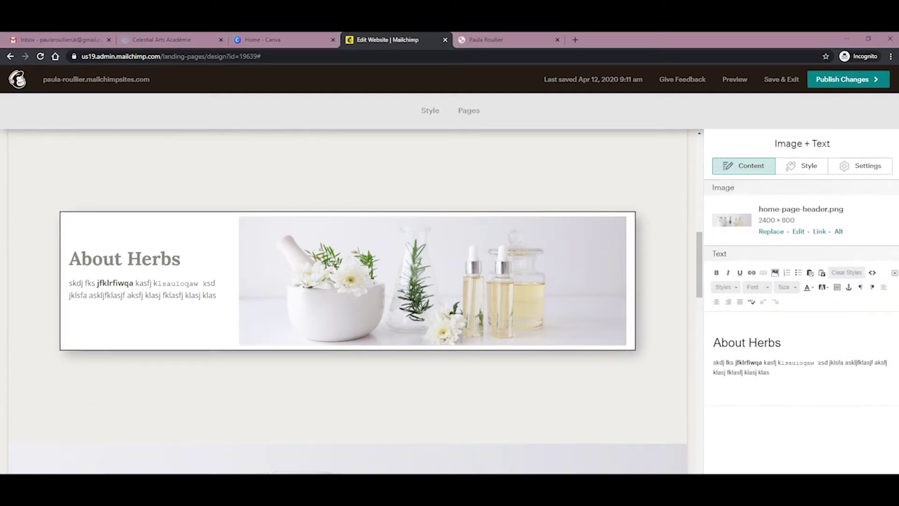
{"action": "left_click", "coordinate": [676, 436]}
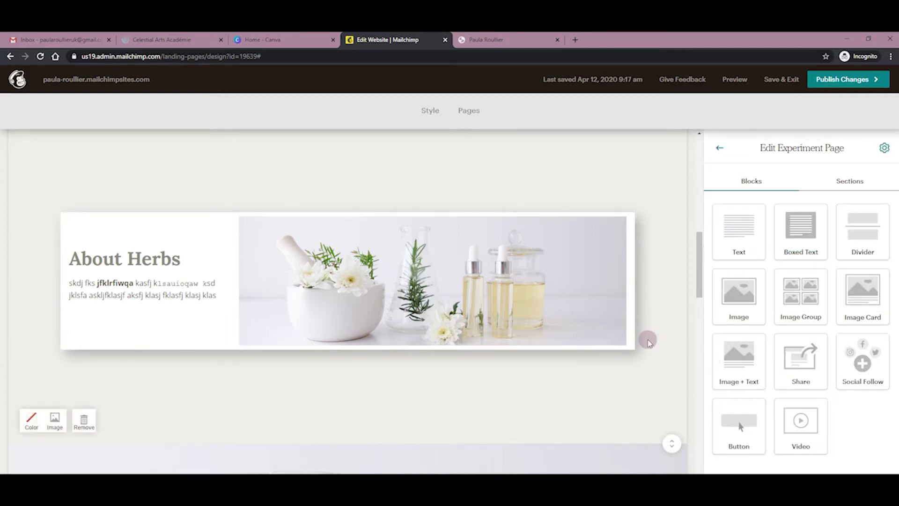
Look through the Contact, Products and Testimonials sections and open the three-column Testimonials block for editing
{"action": "scroll", "coordinate": [648, 341], "scroll_direction": "down", "scroll_amount": 10}
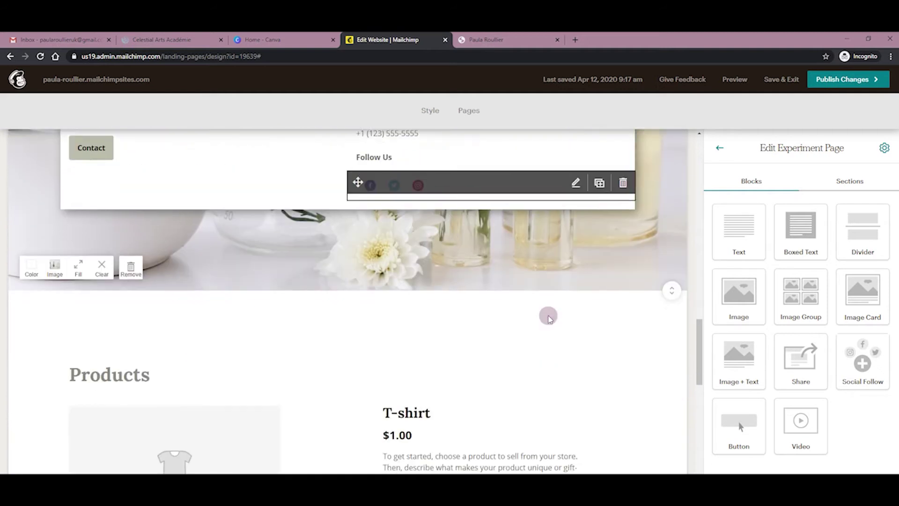
{"action": "scroll", "coordinate": [549, 318], "scroll_direction": "down", "scroll_amount": 8}
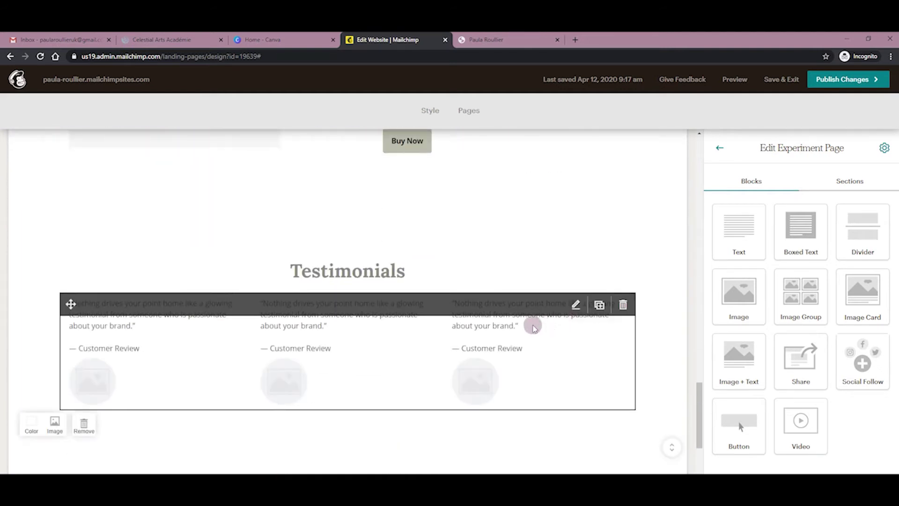
{"action": "scroll", "coordinate": [550, 334], "scroll_direction": "down", "scroll_amount": 2}
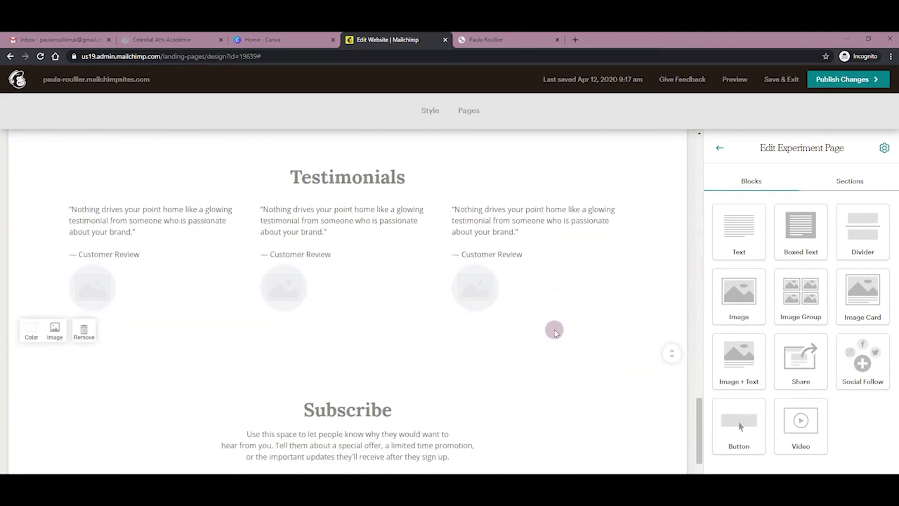
{"action": "scroll", "coordinate": [554, 330], "scroll_direction": "up", "scroll_amount": 3}
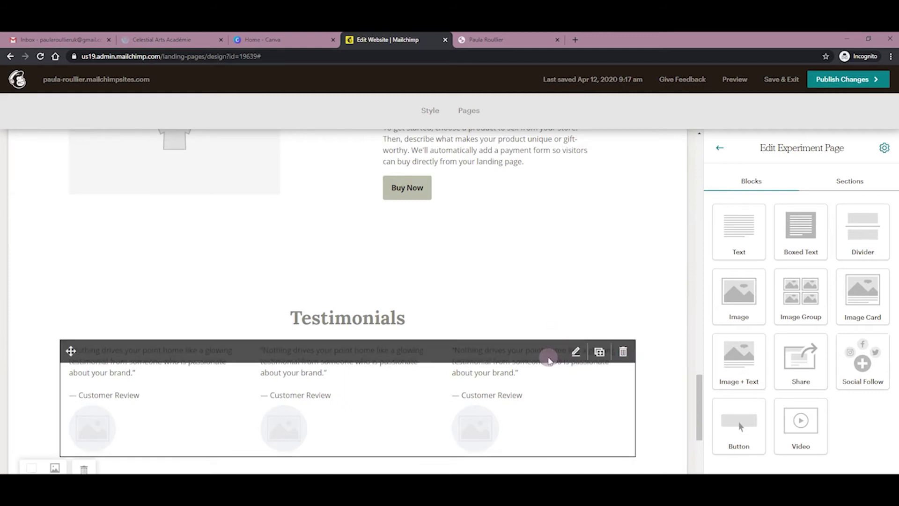
{"action": "scroll", "coordinate": [549, 365], "scroll_direction": "down", "scroll_amount": 2}
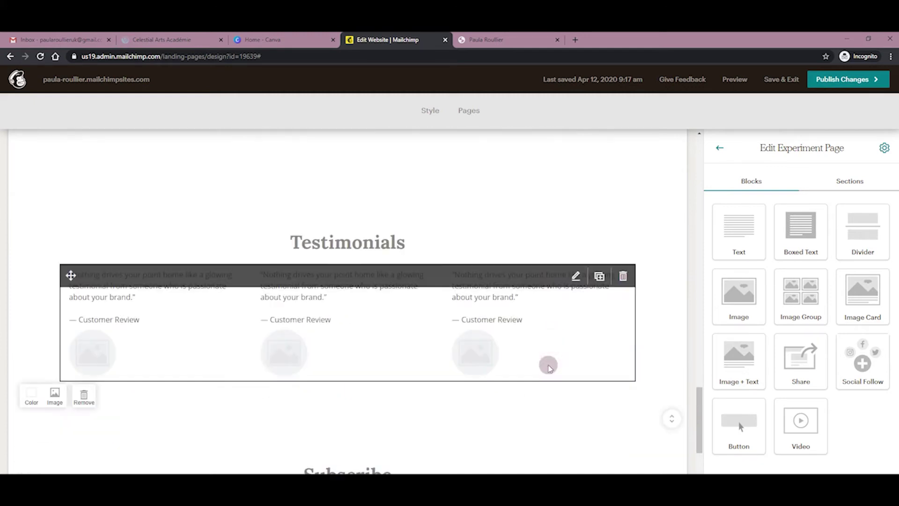
{"action": "left_click", "coordinate": [407, 319]}
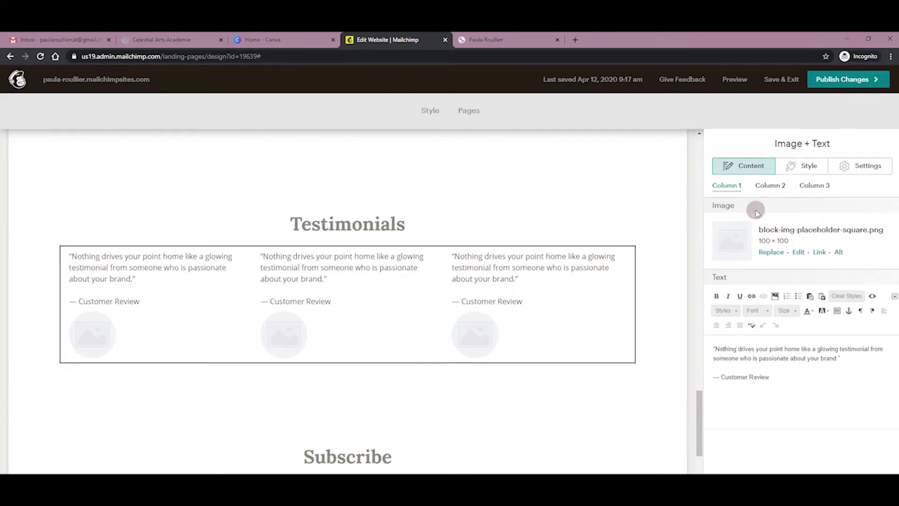
Inspect the Testimonials block's style options and its settings for number of images, image position and image alignment
{"action": "left_click", "coordinate": [806, 171]}
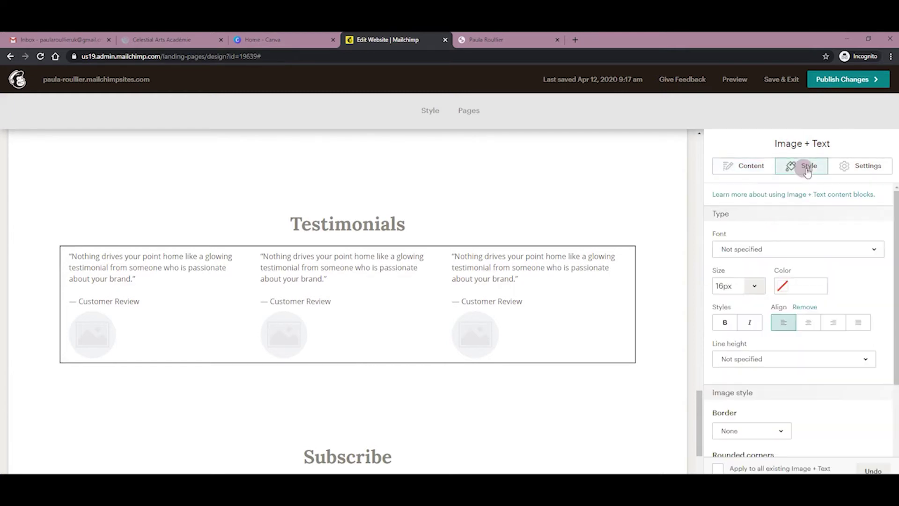
{"action": "scroll", "coordinate": [803, 201], "scroll_direction": "down", "scroll_amount": 3}
{"action": "scroll", "coordinate": [790, 291], "scroll_direction": "up", "scroll_amount": 3}
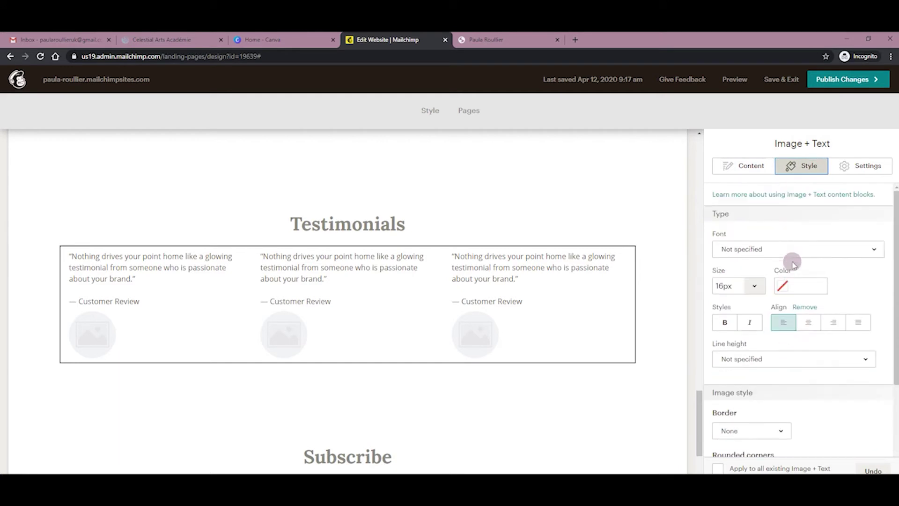
{"action": "left_click", "coordinate": [855, 173]}
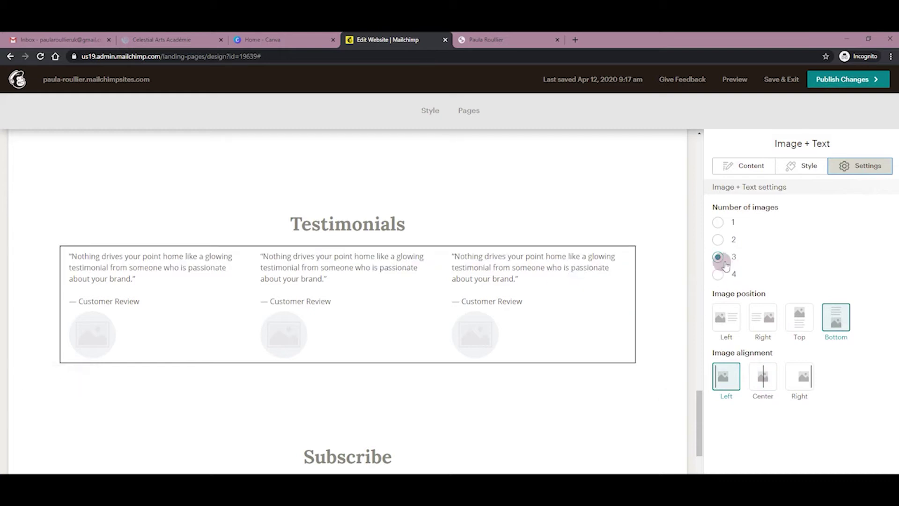
{"action": "left_click", "coordinate": [841, 328]}
{"action": "left_click", "coordinate": [511, 332]}
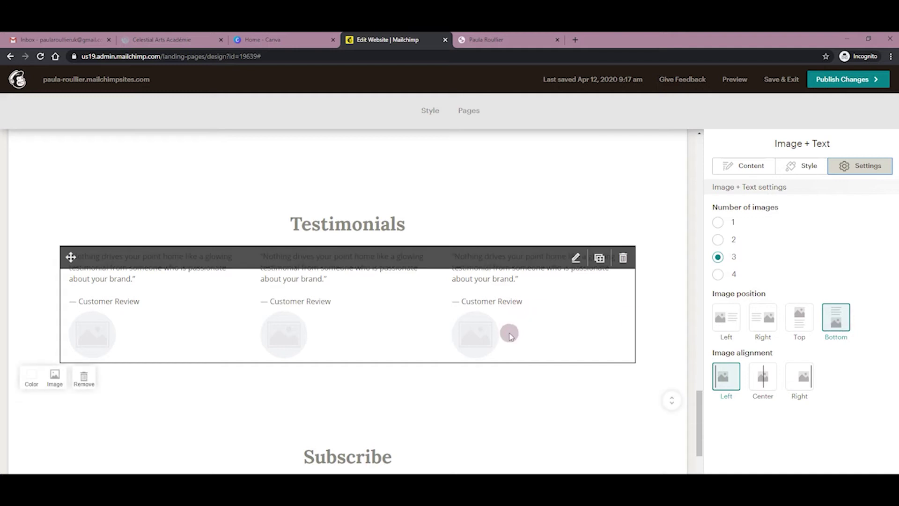
{"action": "left_click", "coordinate": [724, 376]}
{"action": "left_click", "coordinate": [468, 305]}
{"action": "left_click", "coordinate": [462, 313]}
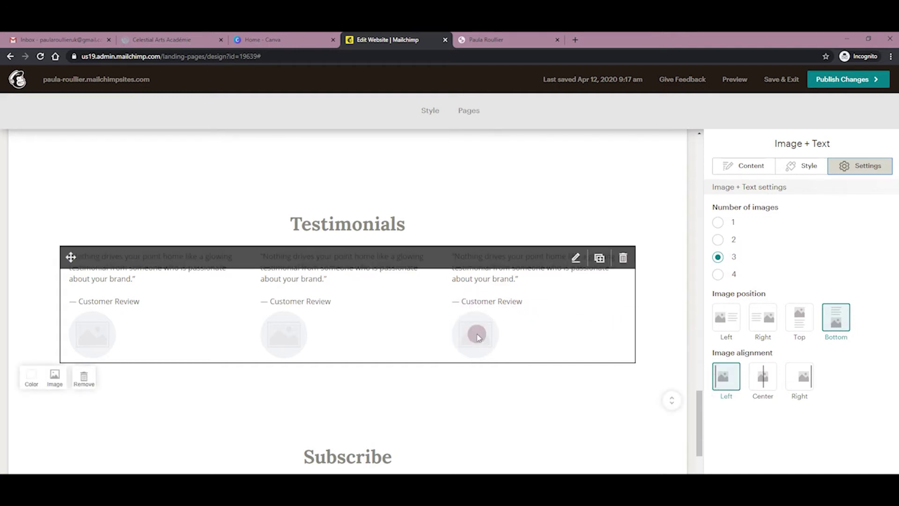
{"action": "scroll", "coordinate": [478, 336], "scroll_direction": "up", "scroll_amount": 2}
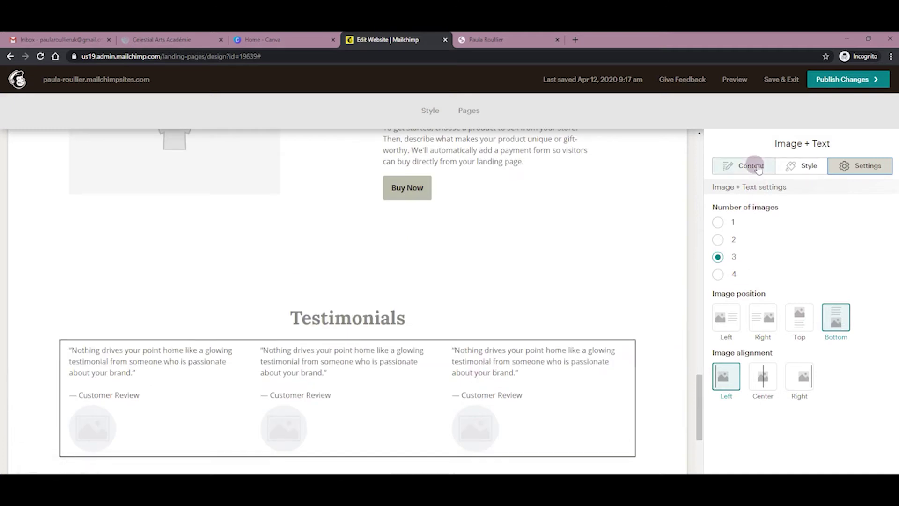
Review the image and text content of the columns in the Testimonials block
{"action": "left_click", "coordinate": [758, 169]}
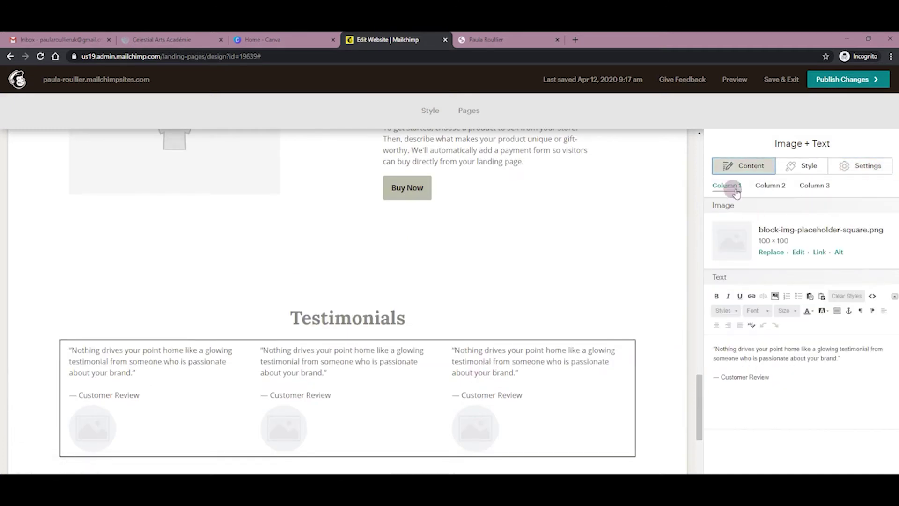
{"action": "left_click", "coordinate": [770, 187]}
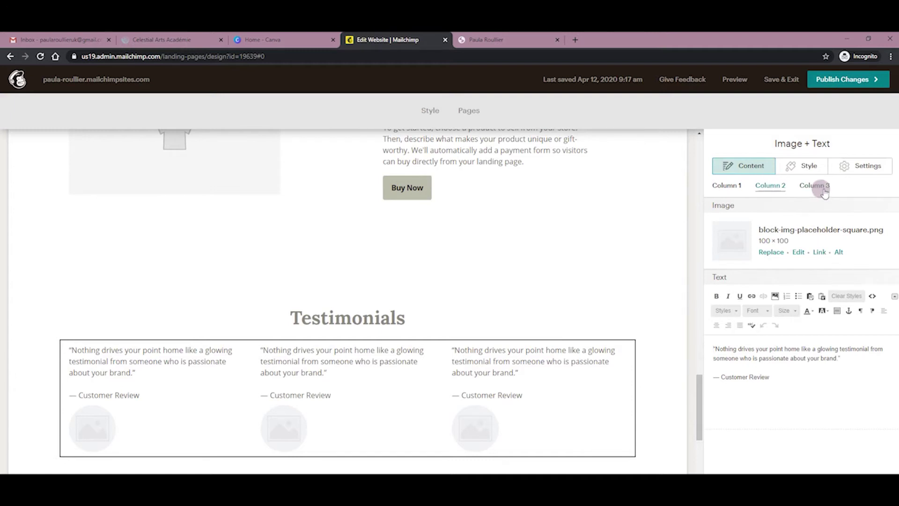
{"action": "left_click", "coordinate": [728, 186]}
{"action": "left_click", "coordinate": [749, 376]}
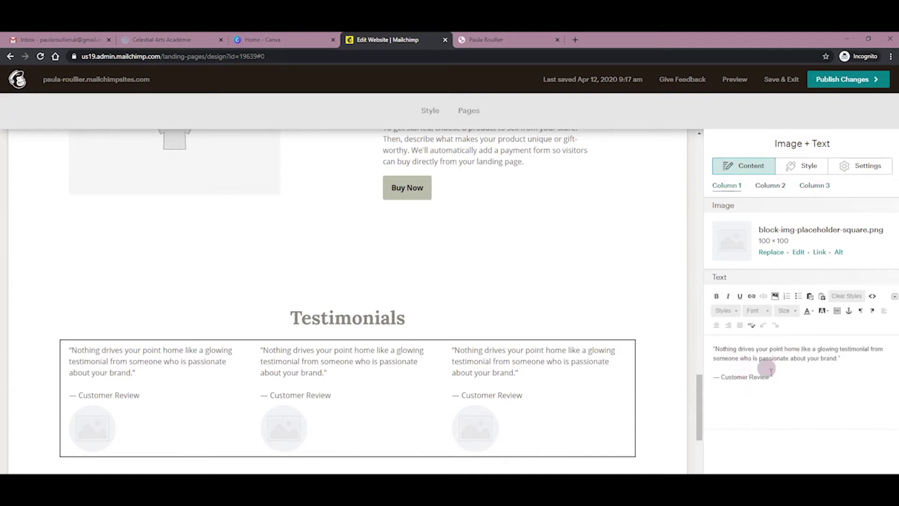
{"action": "left_click", "coordinate": [773, 185]}
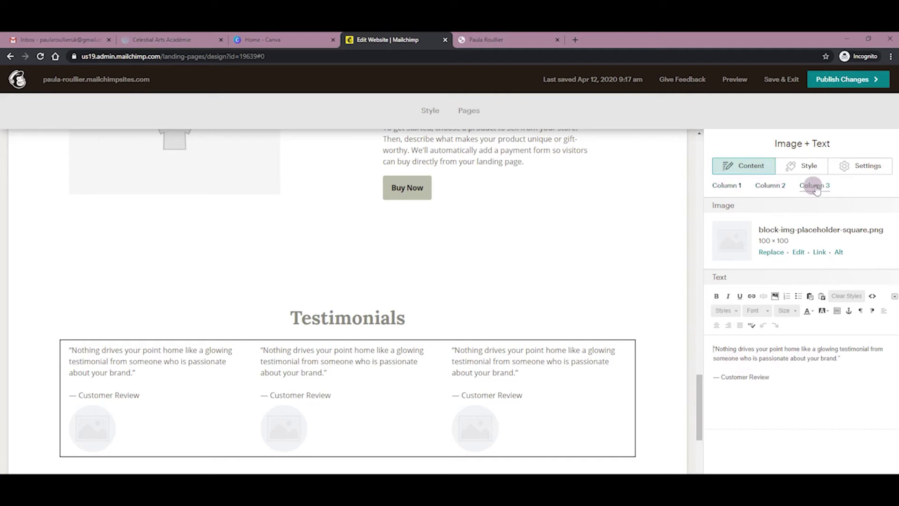
{"action": "left_click", "coordinate": [720, 193]}
{"action": "mouse_move", "coordinate": [608, 323]}
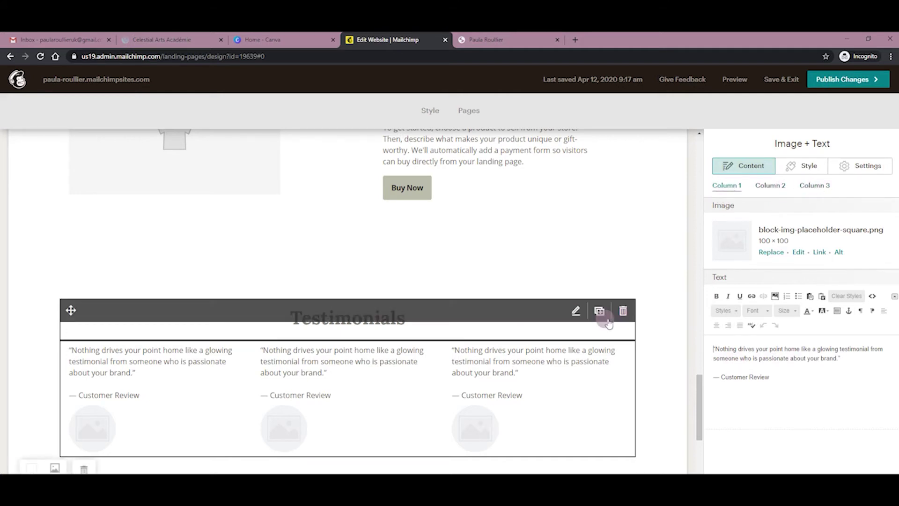
Open the Subscribe text block for editing and inspect its style options and column settings
{"action": "scroll", "coordinate": [608, 323], "scroll_direction": "down", "scroll_amount": 6}
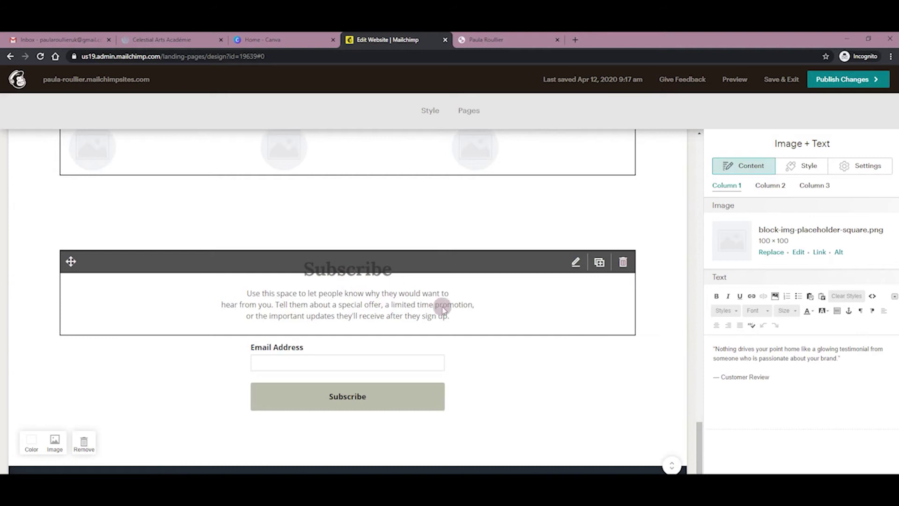
{"action": "left_click", "coordinate": [442, 310]}
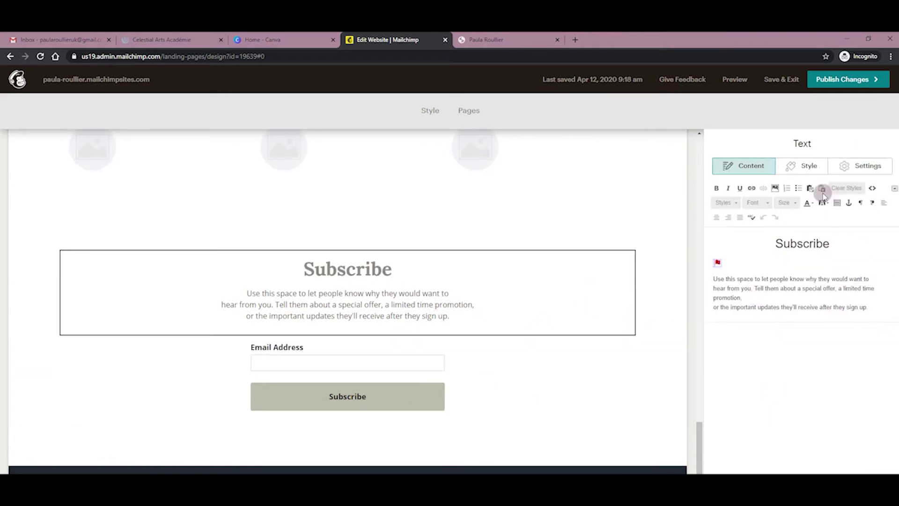
{"action": "left_click", "coordinate": [809, 171]}
{"action": "left_click", "coordinate": [860, 167]}
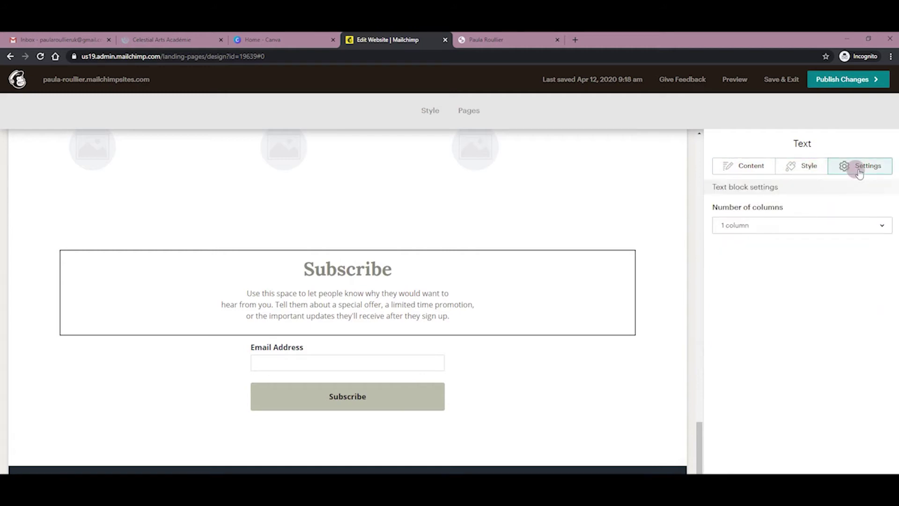
Try the Subscribe text block in two columns with the different column splits, and return it to one column
{"action": "left_click", "coordinate": [837, 226]}
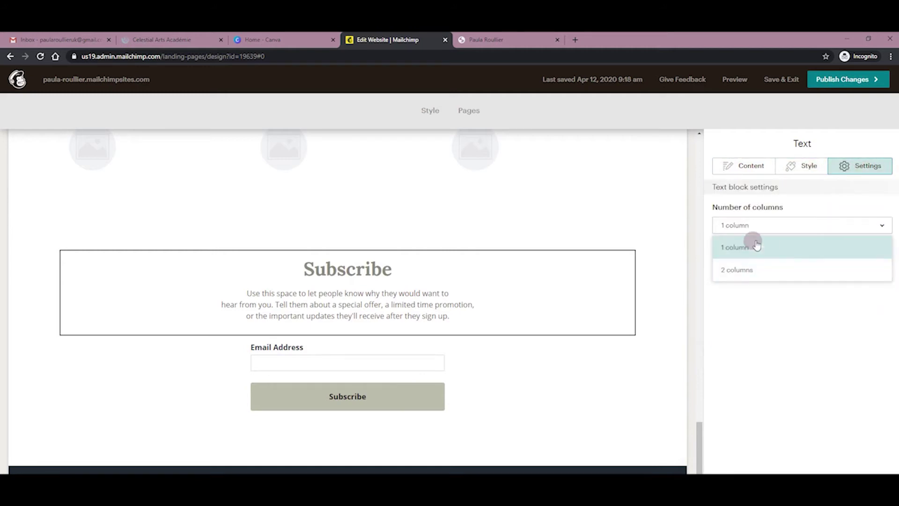
{"action": "left_click", "coordinate": [736, 274]}
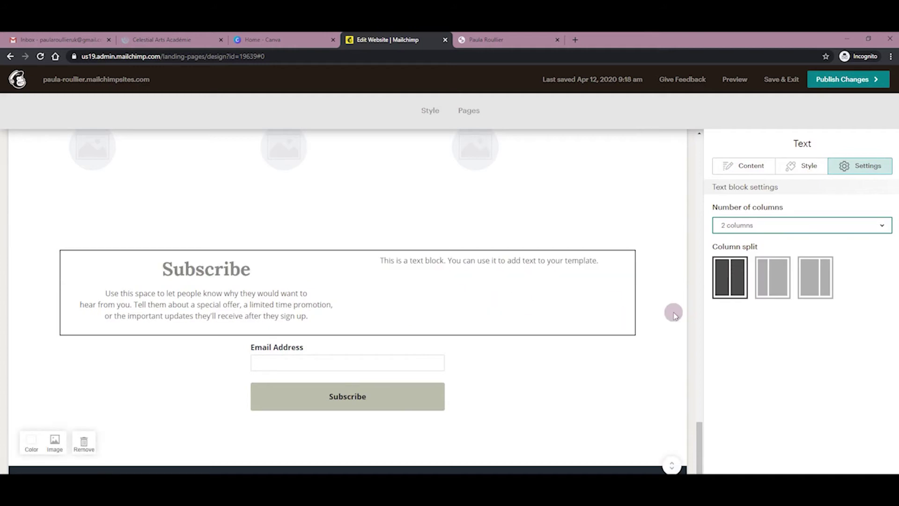
{"action": "left_click", "coordinate": [773, 282]}
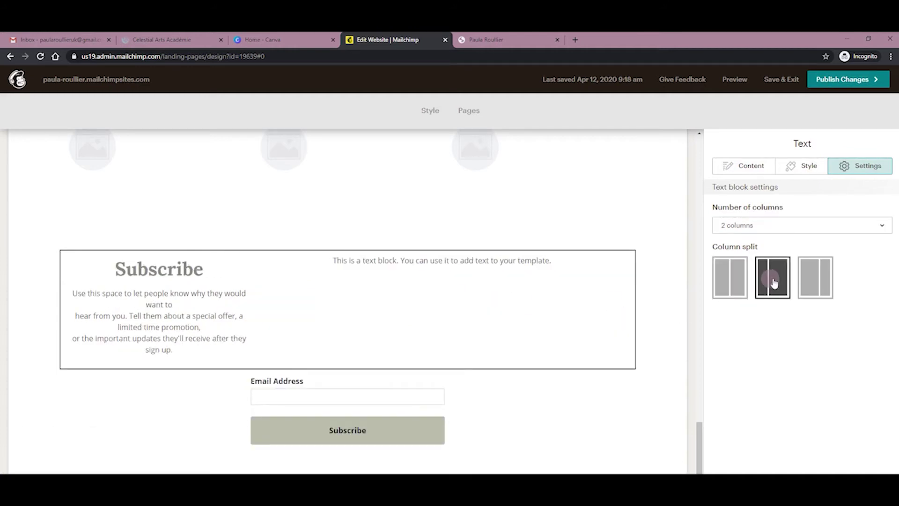
{"action": "left_click", "coordinate": [818, 280]}
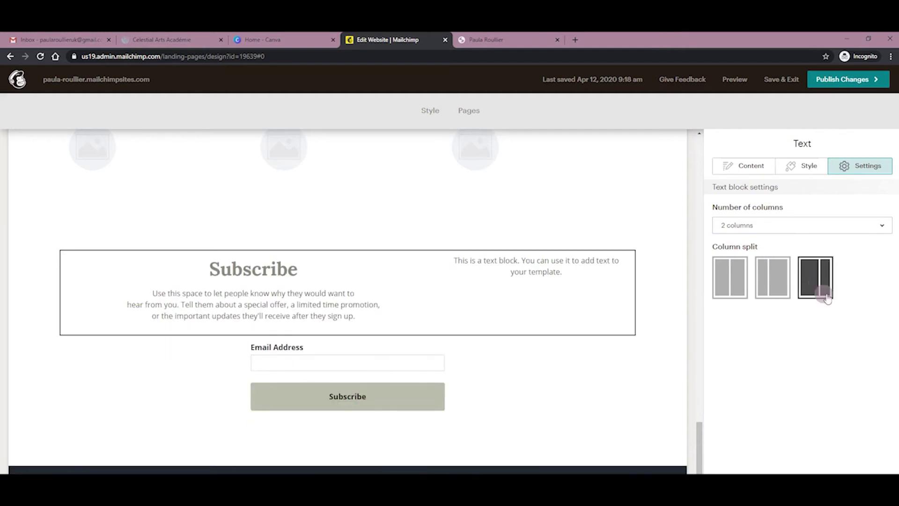
{"action": "left_click", "coordinate": [738, 284]}
{"action": "left_click", "coordinate": [756, 226]}
{"action": "left_click", "coordinate": [759, 248]}
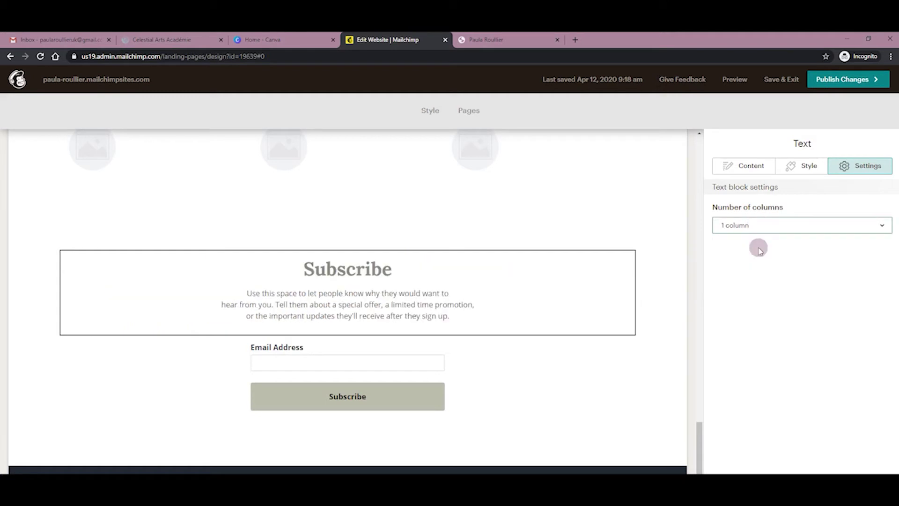
Check the Subscribe block's text content, and open the signup form below it to examine its available fields, button text and confirmation options
{"action": "left_click", "coordinate": [750, 166]}
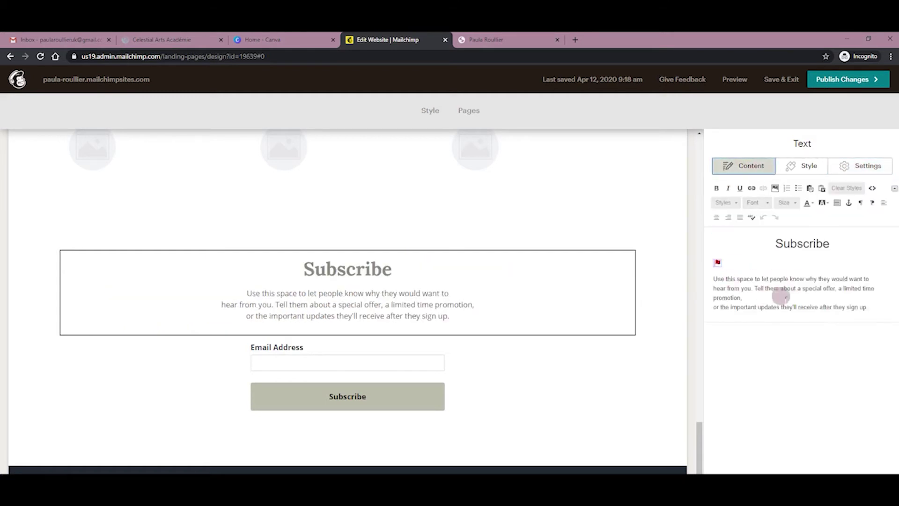
{"action": "left_click", "coordinate": [543, 374]}
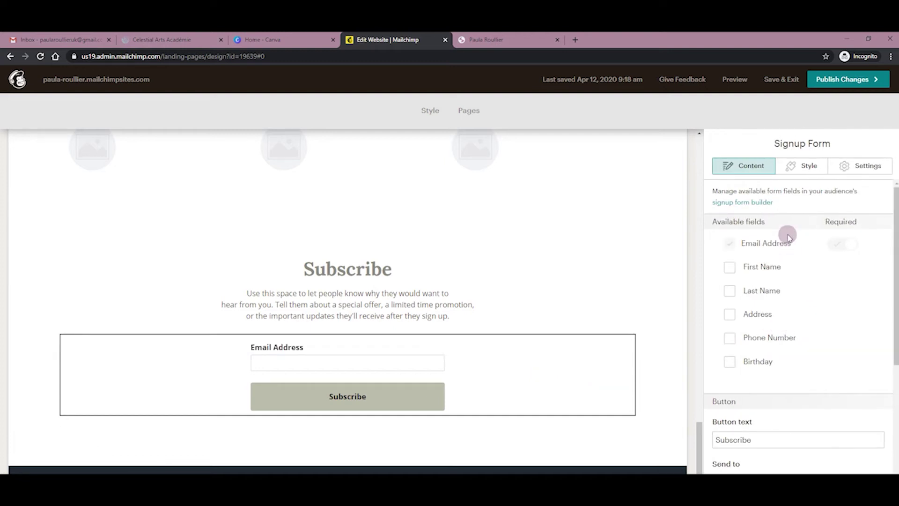
{"action": "scroll", "coordinate": [812, 260], "scroll_direction": "down", "scroll_amount": 4}
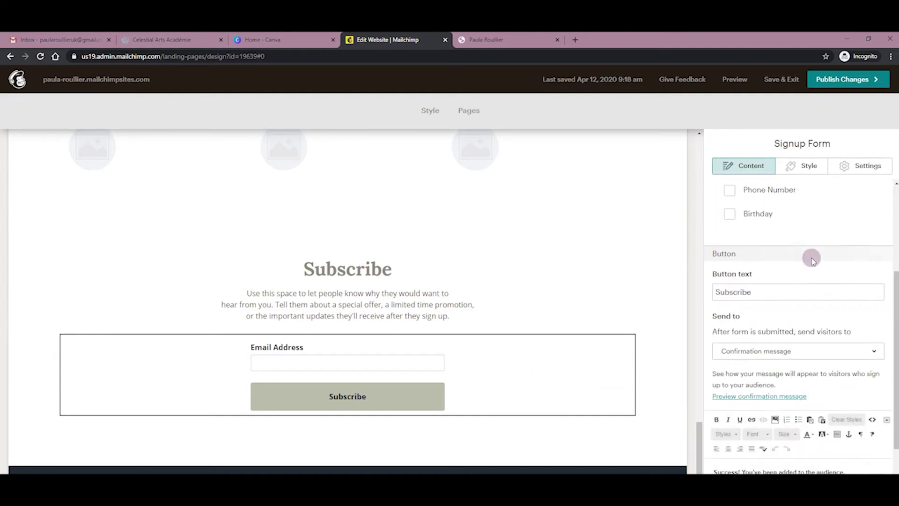
{"action": "scroll", "coordinate": [815, 261], "scroll_direction": "up", "scroll_amount": 2}
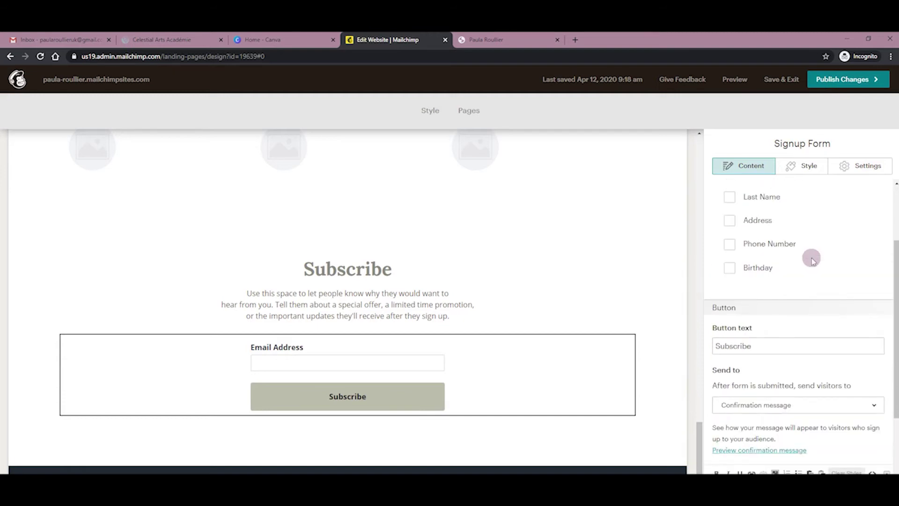
{"action": "scroll", "coordinate": [803, 260], "scroll_direction": "down", "scroll_amount": 2}
{"action": "scroll", "coordinate": [803, 259], "scroll_direction": "up", "scroll_amount": 4}
Add an Image Card block directly below the About Herbs block
{"action": "scroll", "coordinate": [656, 276], "scroll_direction": "up", "scroll_amount": 10}
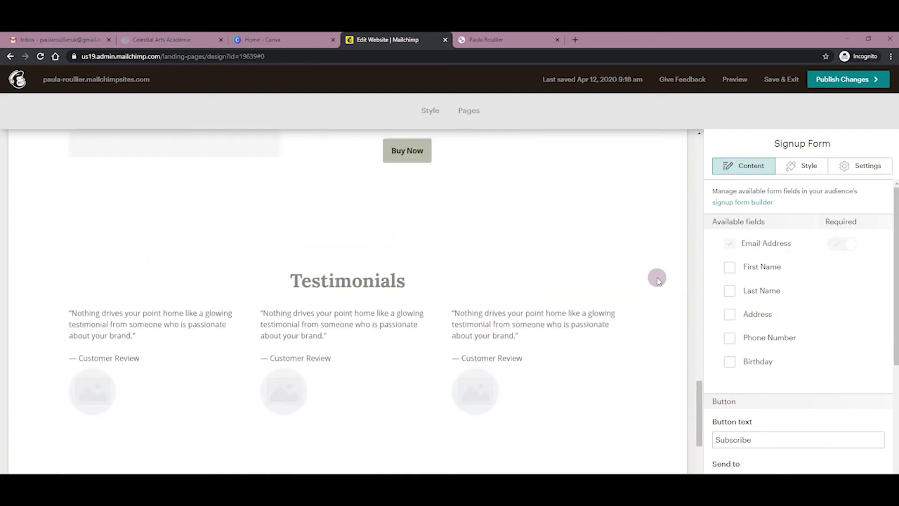
{"action": "scroll", "coordinate": [582, 257], "scroll_direction": "up", "scroll_amount": 7}
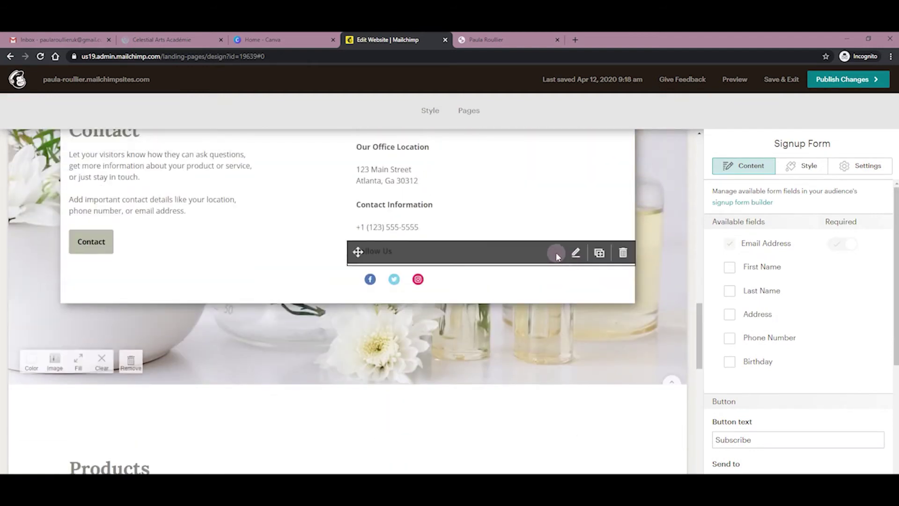
{"action": "scroll", "coordinate": [584, 300], "scroll_direction": "up", "scroll_amount": 2}
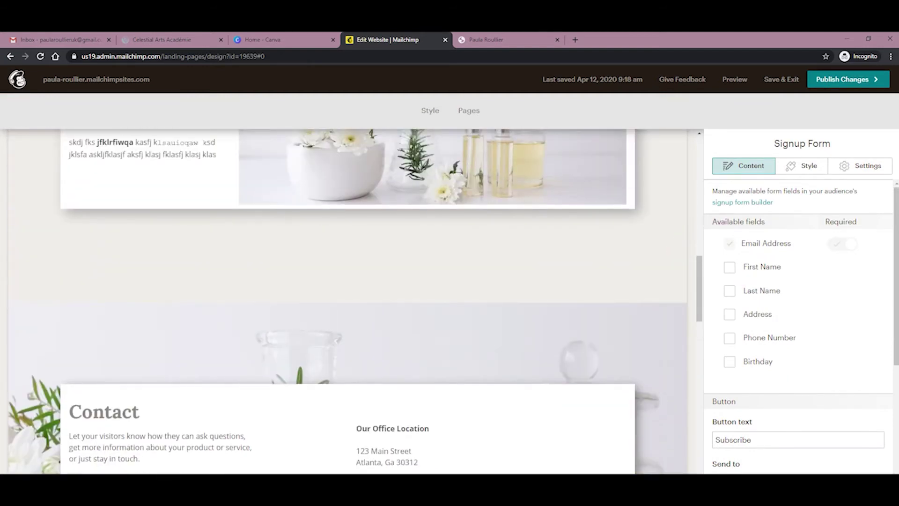
{"action": "scroll", "coordinate": [696, 344], "scroll_direction": "up", "scroll_amount": 4}
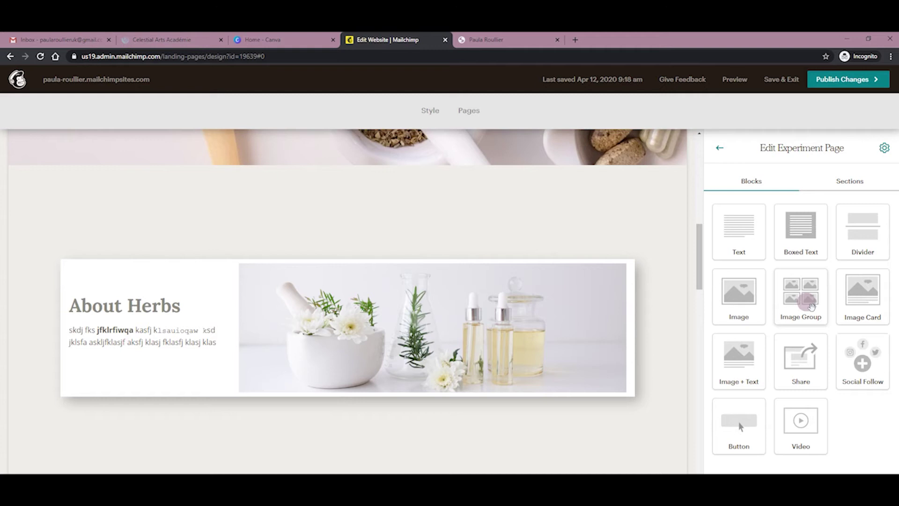
{"action": "scroll", "coordinate": [716, 321], "scroll_direction": "down", "scroll_amount": 2}
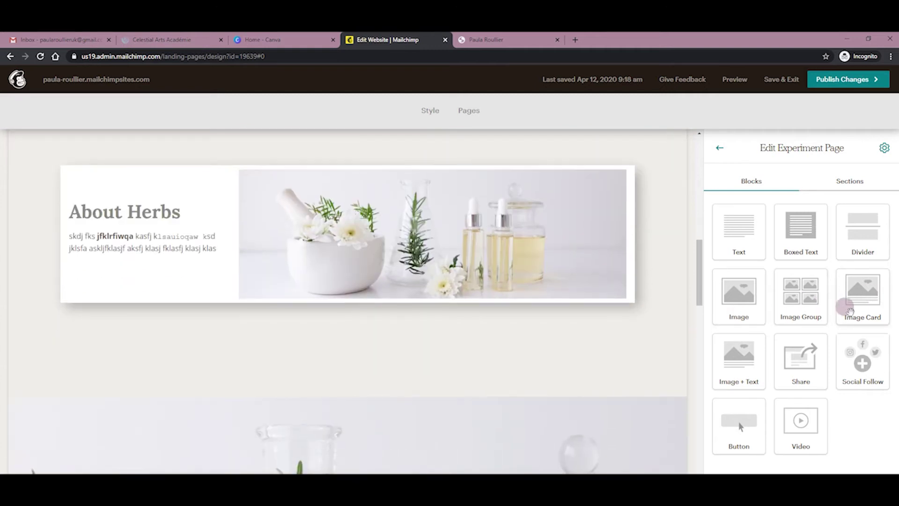
{"action": "left_click_drag", "start_coordinate": [873, 312], "coordinate": [515, 298]}
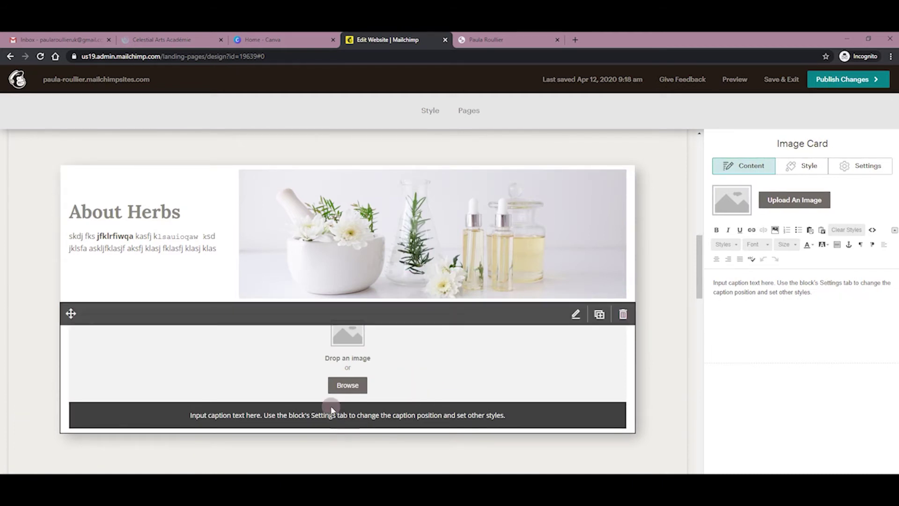
Insert the herb and oil bottles image home-page-header.png from My Files into the Image Card
{"action": "left_click", "coordinate": [348, 383]}
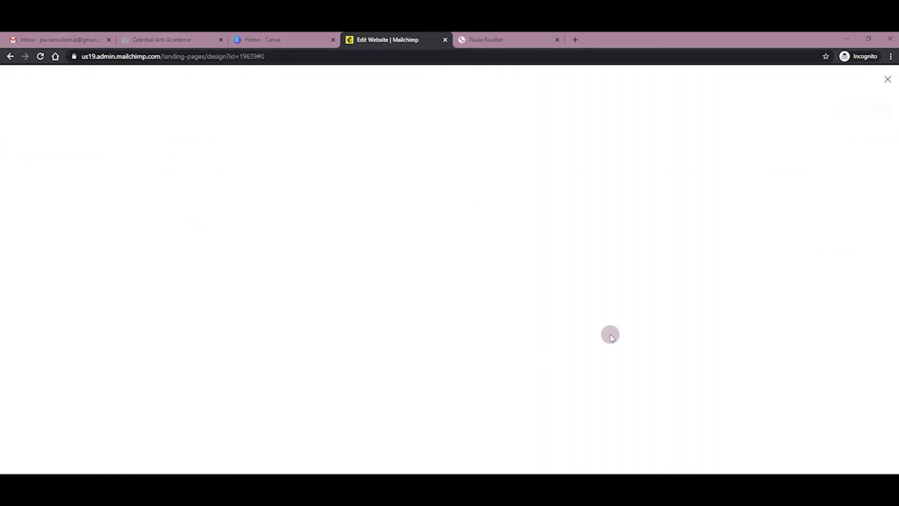
{"action": "left_click", "coordinate": [557, 229]}
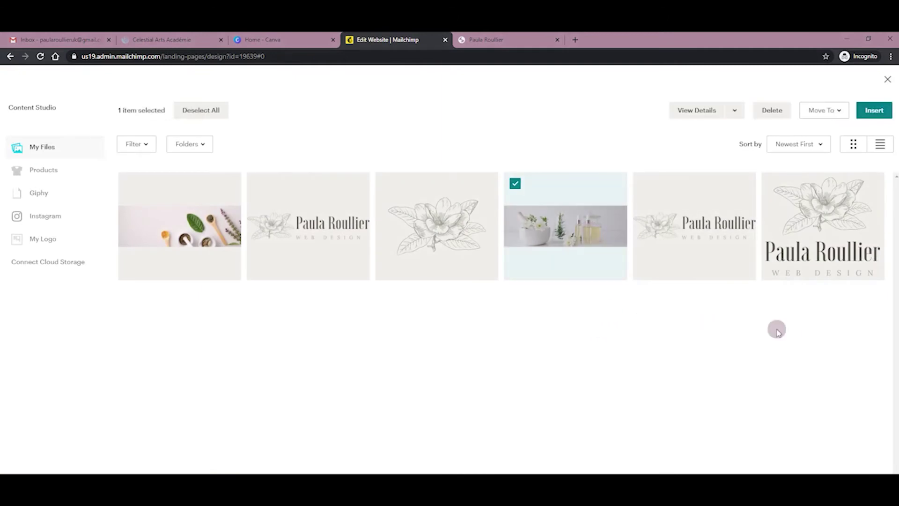
{"action": "left_click", "coordinate": [863, 122]}
Replace the Image Card's placeholder caption with "l,jdg ,jsdkgjskldj ksdgj klsj gklsgkljs klgjsd klglksdg sdg sgd"
{"action": "scroll", "coordinate": [496, 313], "scroll_direction": "down", "scroll_amount": 2}
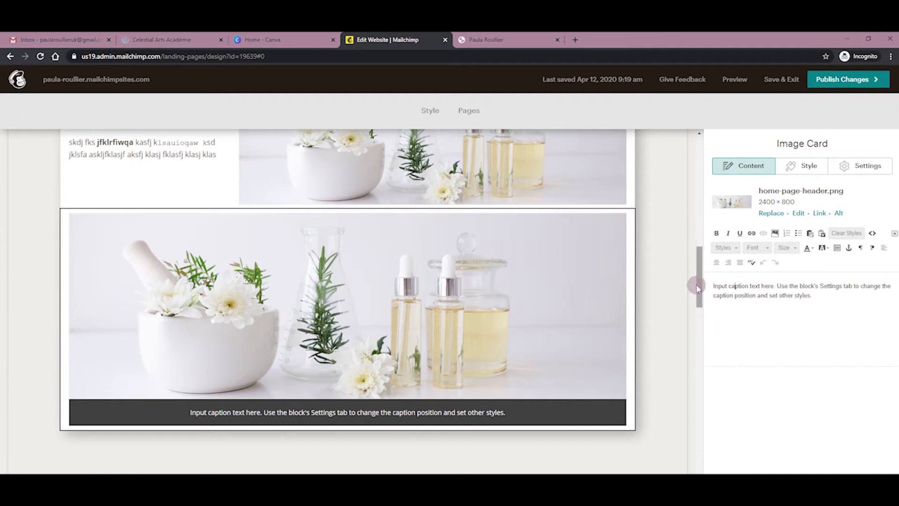
{"action": "left_click_drag", "start_coordinate": [712, 286], "coordinate": [838, 302]}
{"action": "type", "text": "ljdg .jsdkgjskldj ksdgj klsj gklsgkljs klgjsd klglksdg sdg sgd"}
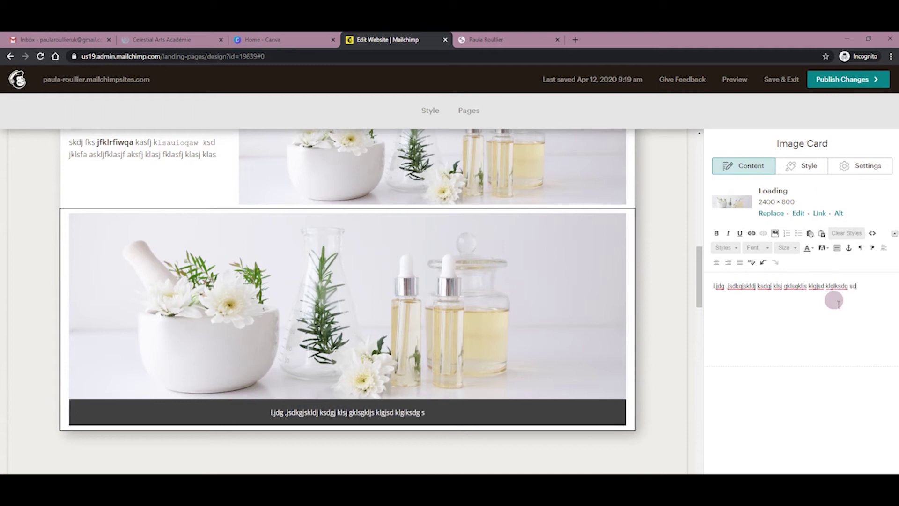
Set the Image Card's caption font to Montserrat and look over its remaining style options
{"action": "left_click", "coordinate": [801, 166]}
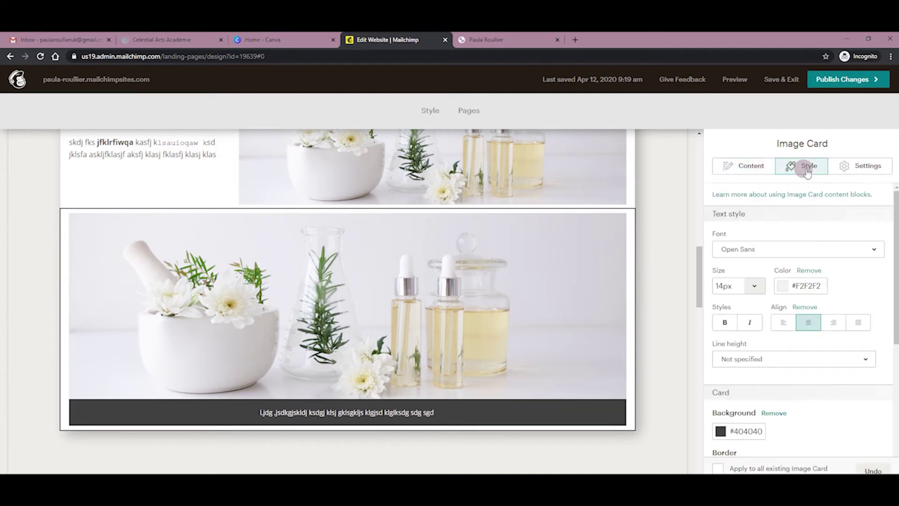
{"action": "left_click", "coordinate": [781, 249]}
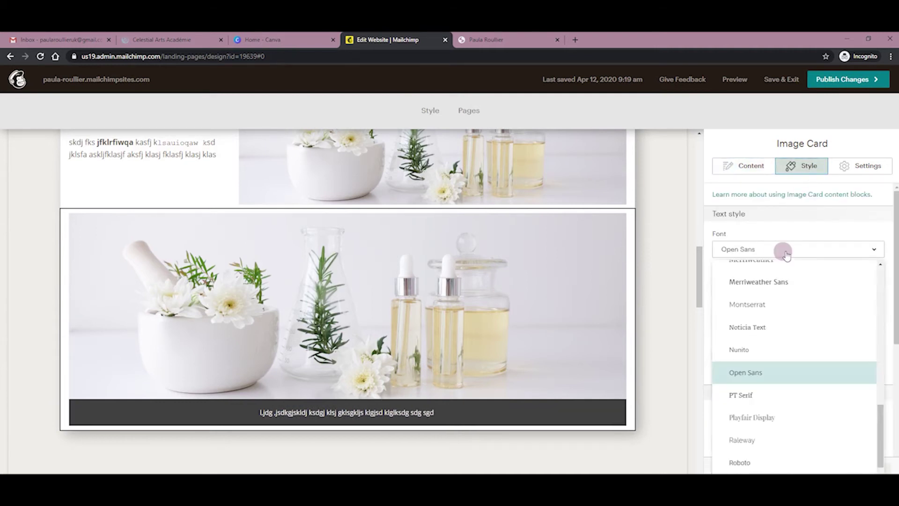
{"action": "left_click", "coordinate": [783, 304]}
{"action": "scroll", "coordinate": [785, 309], "scroll_direction": "down", "scroll_amount": 3}
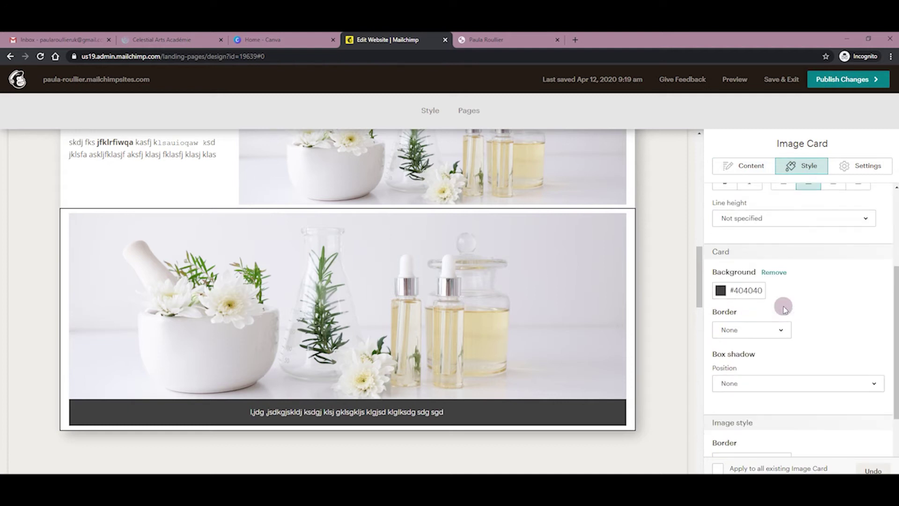
{"action": "scroll", "coordinate": [785, 309], "scroll_direction": "down", "scroll_amount": 1}
Try the Image Card without edge-to-edge margins, and turn the edge-to-edge option back on
{"action": "left_click", "coordinate": [859, 165]}
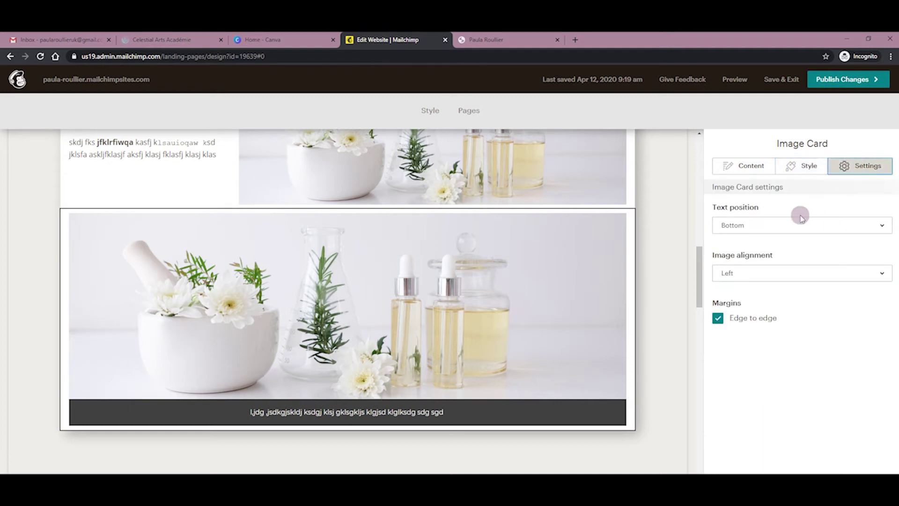
{"action": "left_click", "coordinate": [724, 323]}
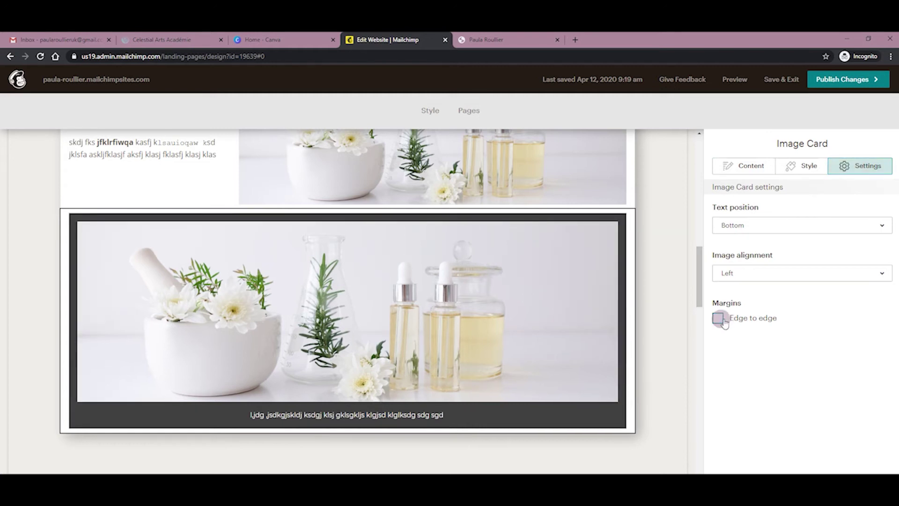
{"action": "mouse_move", "coordinate": [535, 422]}
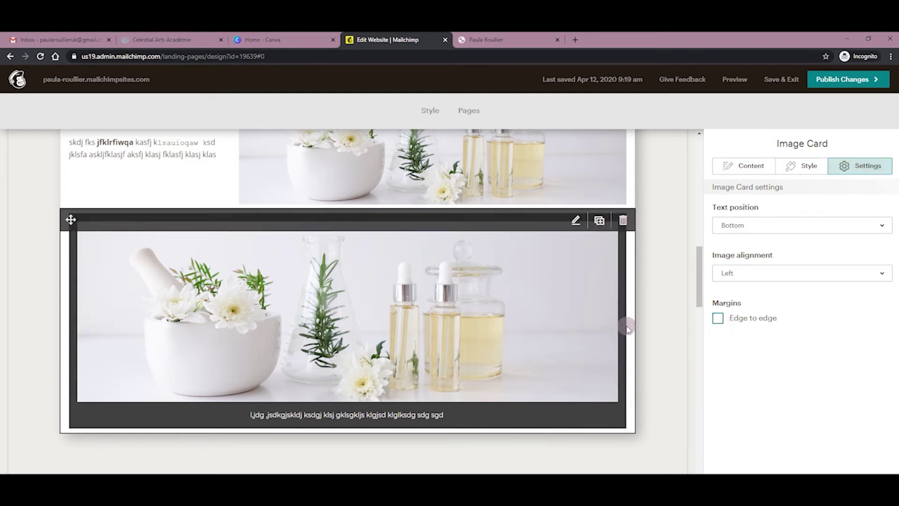
{"action": "left_click", "coordinate": [721, 320]}
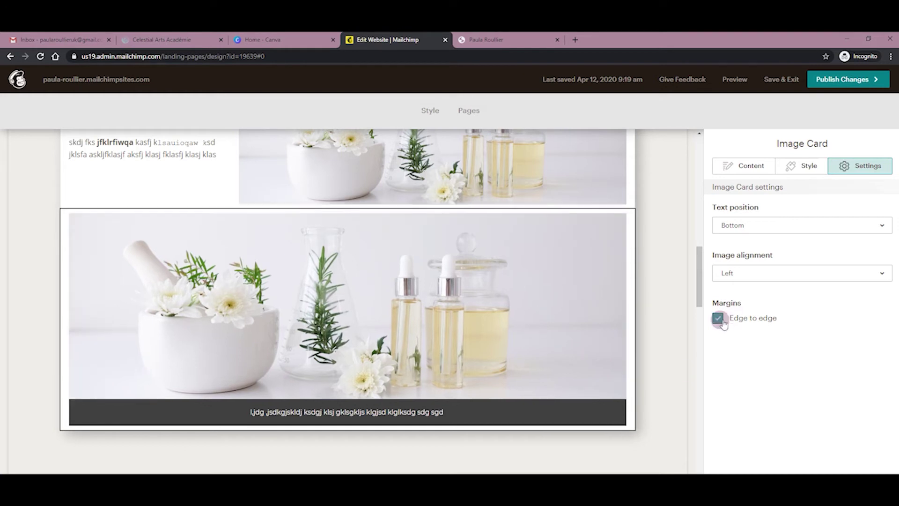
Try the Center and Right image alignments on the Image Card, with and without edge-to-edge margins, and restore Left alignment with edge-to-edge on
{"action": "left_click", "coordinate": [801, 276]}
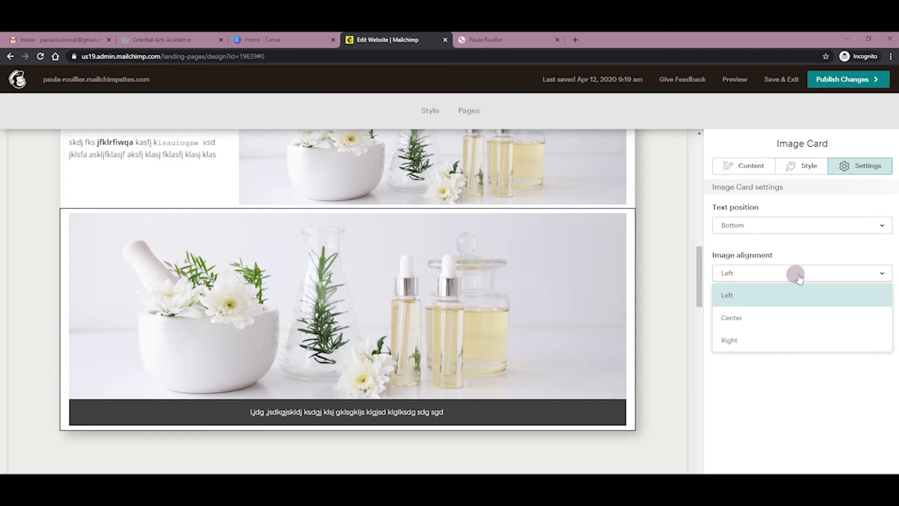
{"action": "left_click", "coordinate": [796, 320]}
{"action": "left_click", "coordinate": [763, 275]}
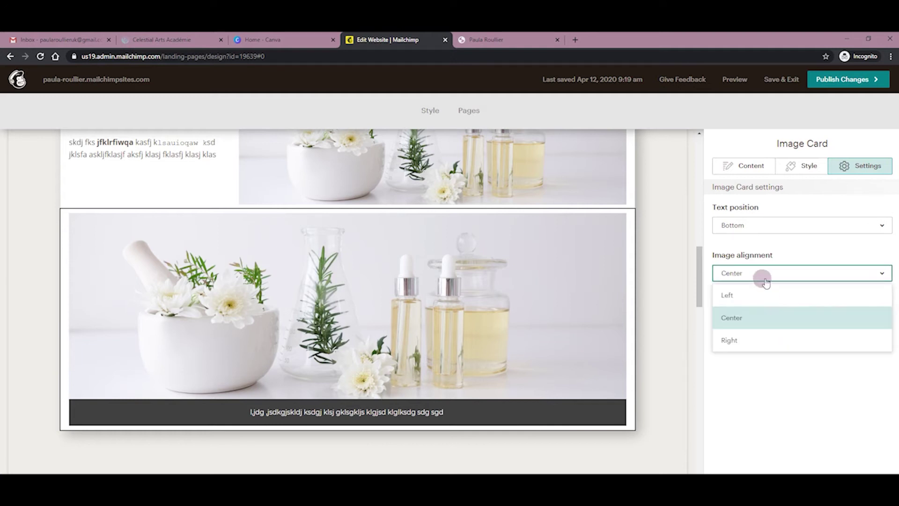
{"action": "left_click", "coordinate": [766, 333]}
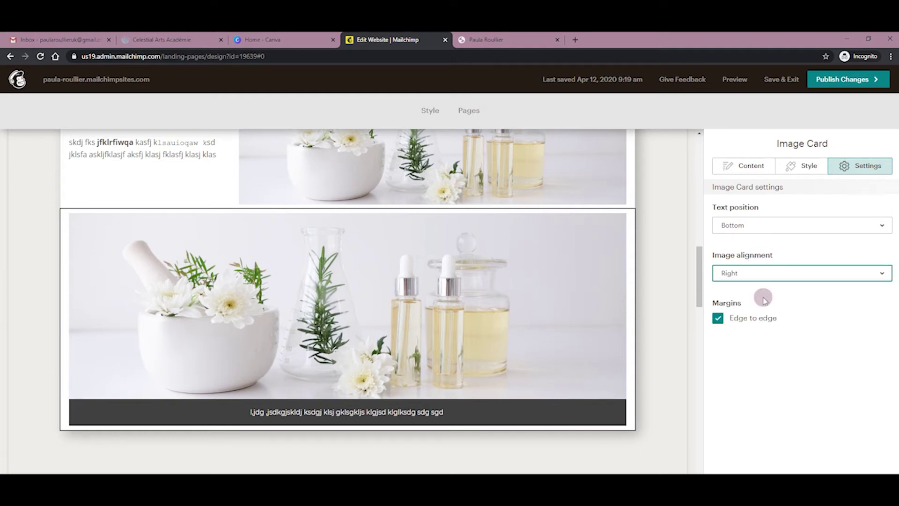
{"action": "left_click", "coordinate": [719, 318]}
{"action": "left_click", "coordinate": [781, 273]}
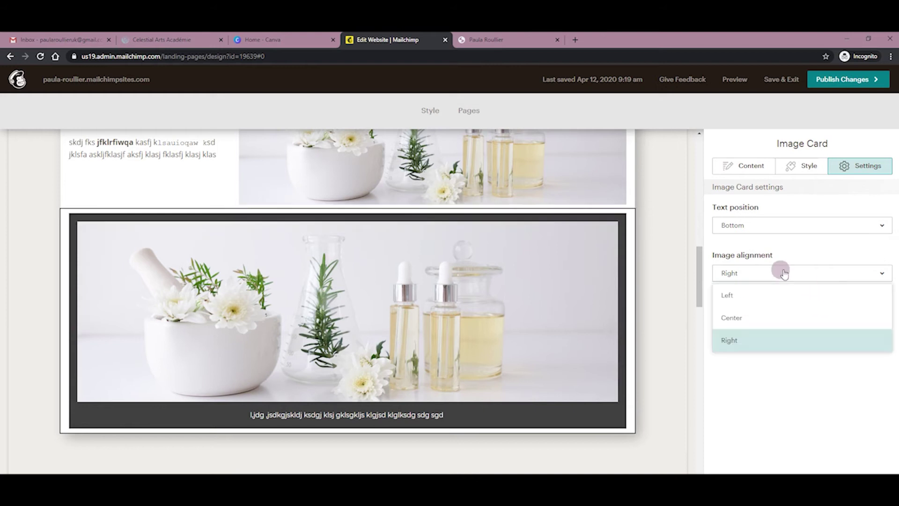
{"action": "left_click", "coordinate": [778, 317]}
{"action": "left_click", "coordinate": [777, 273]}
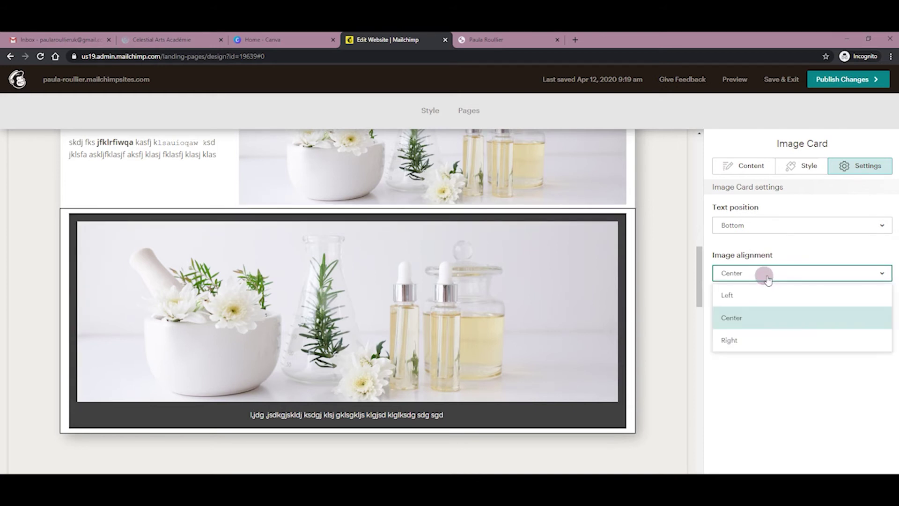
{"action": "left_click", "coordinate": [733, 294]}
{"action": "left_click", "coordinate": [726, 318]}
Try the Left and Top text positions on the Image Card, and set its text position to Right
{"action": "left_click", "coordinate": [738, 225]}
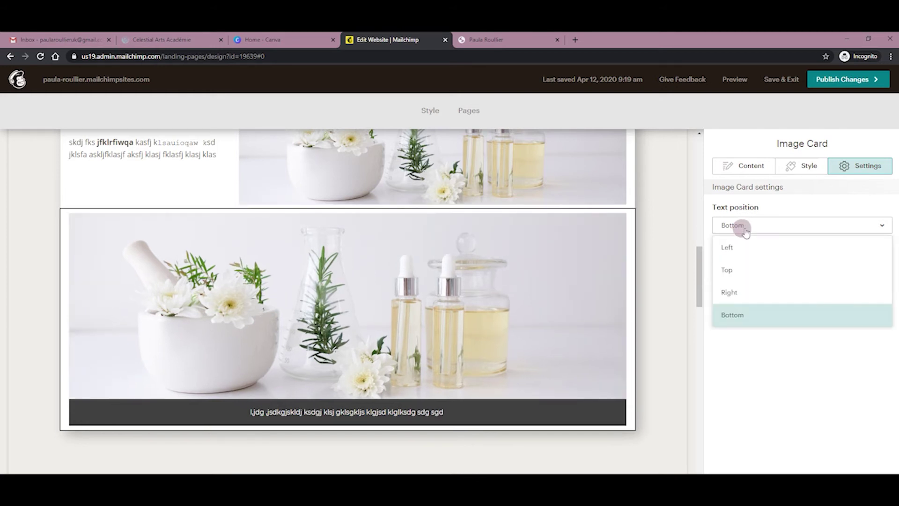
{"action": "left_click", "coordinate": [749, 258]}
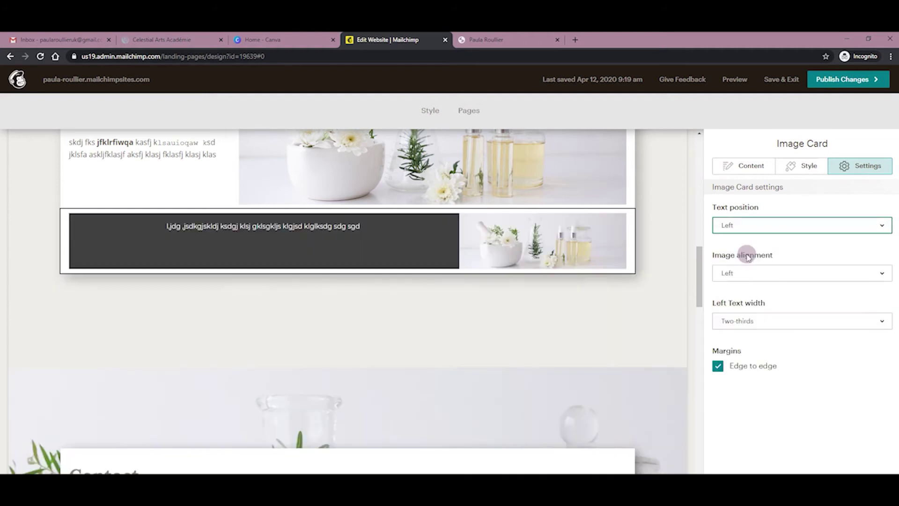
{"action": "left_click", "coordinate": [749, 273]}
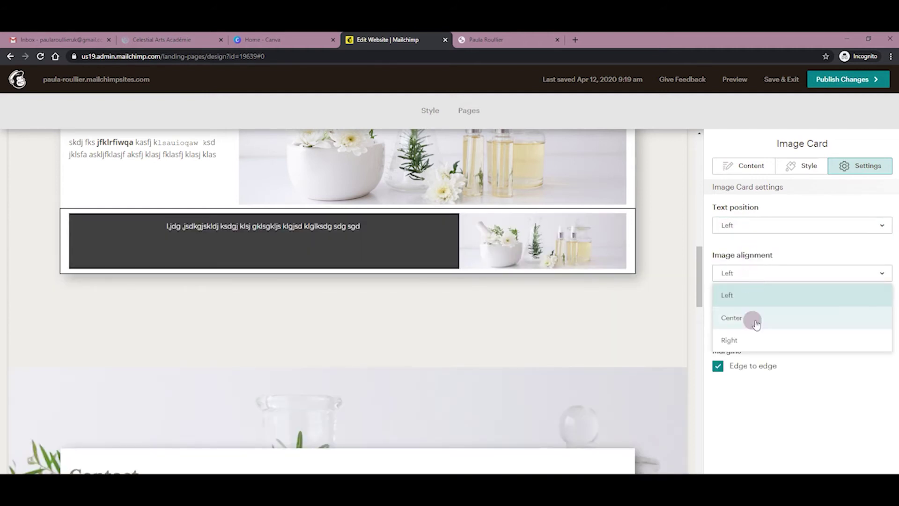
{"action": "left_click", "coordinate": [751, 228]}
{"action": "left_click", "coordinate": [753, 270]}
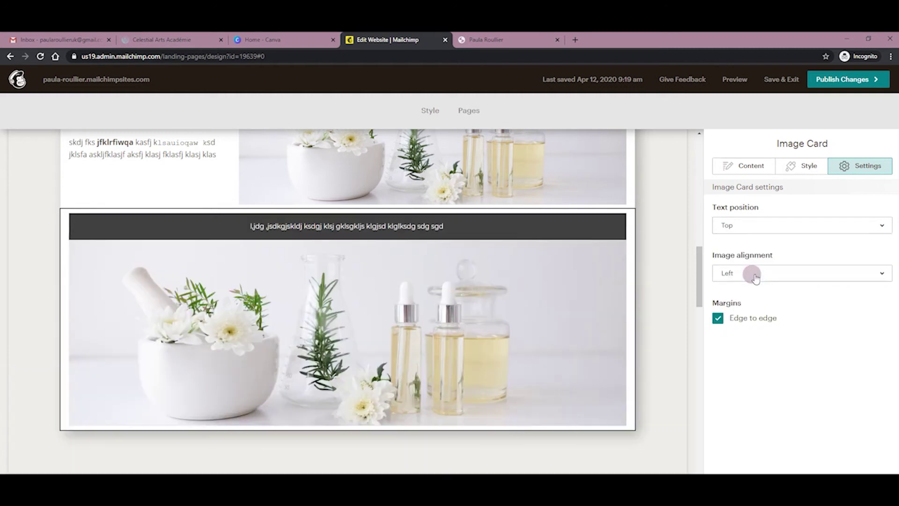
{"action": "left_click", "coordinate": [758, 229]}
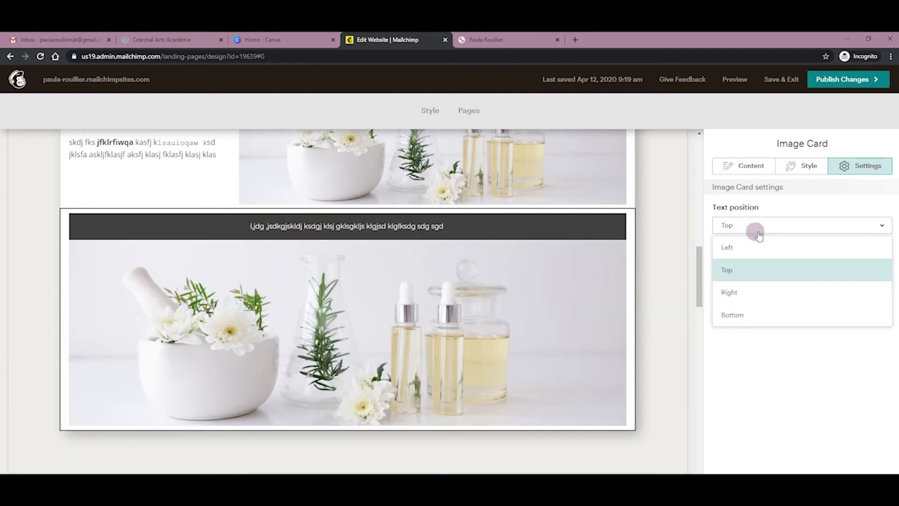
{"action": "left_click", "coordinate": [755, 292]}
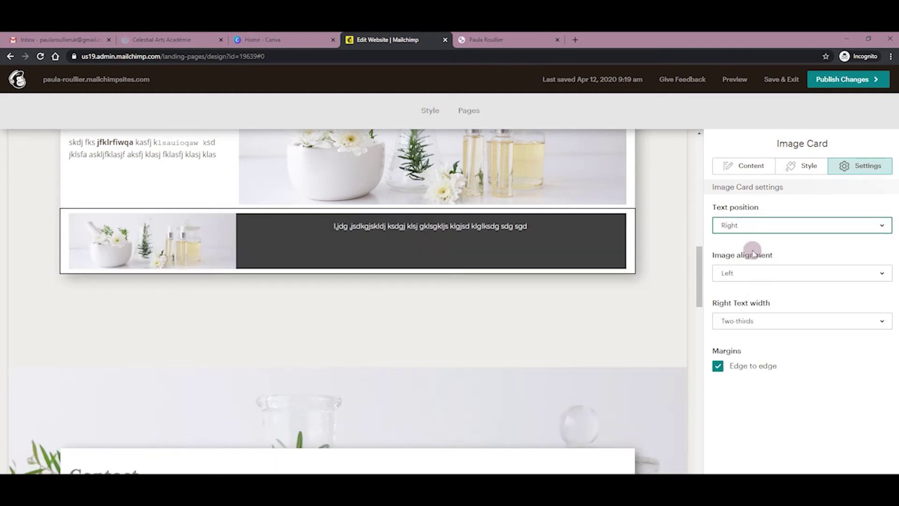
Change the Image Card's background colour to pink #e0629a
{"action": "left_click", "coordinate": [796, 169]}
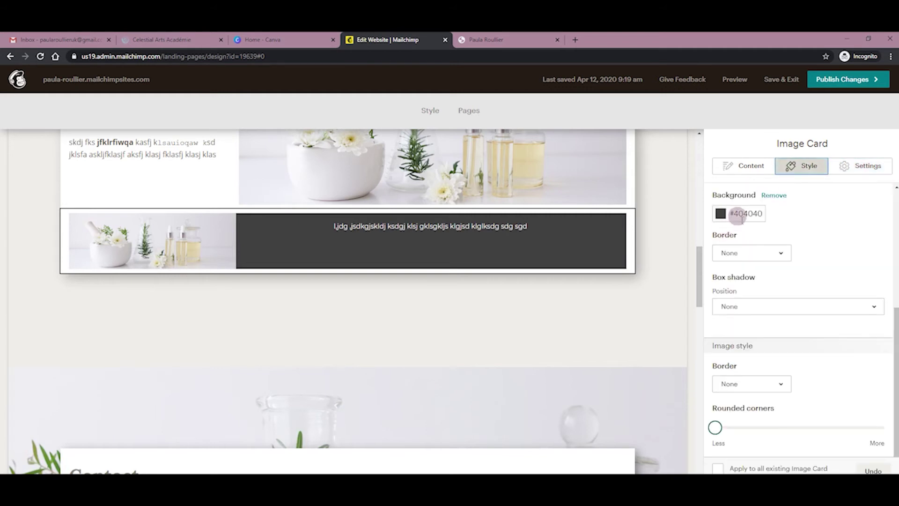
{"action": "scroll", "coordinate": [733, 218], "scroll_direction": "up", "scroll_amount": 2}
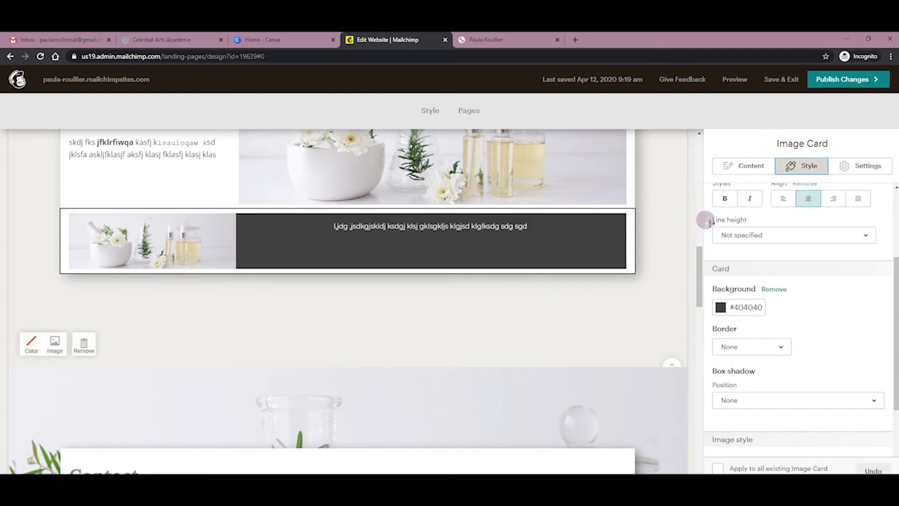
{"action": "scroll", "coordinate": [748, 271], "scroll_direction": "up", "scroll_amount": 3}
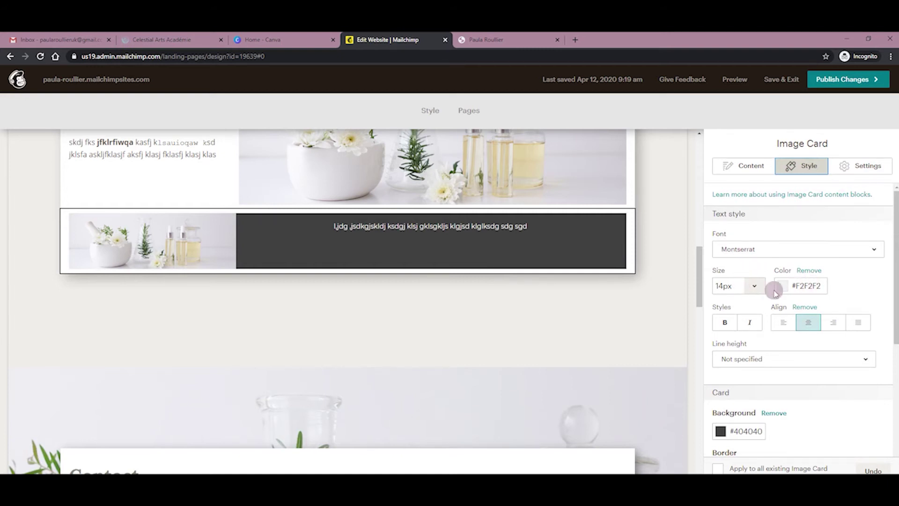
{"action": "scroll", "coordinate": [798, 301], "scroll_direction": "down", "scroll_amount": 3}
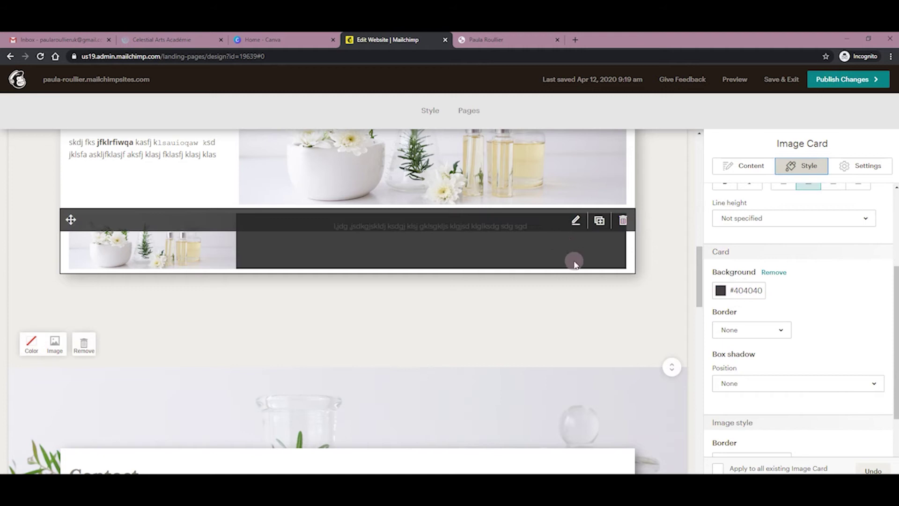
{"action": "left_click", "coordinate": [721, 293]}
{"action": "left_click", "coordinate": [769, 381]}
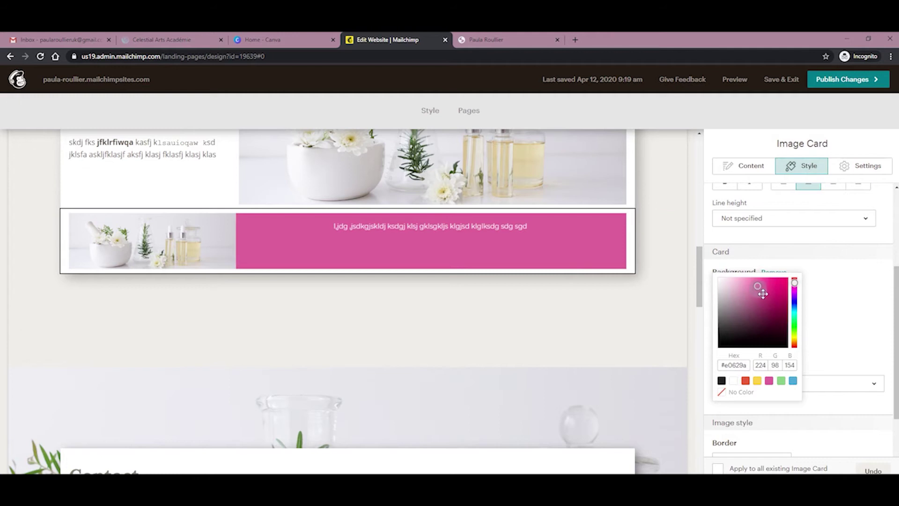
{"action": "left_click", "coordinate": [819, 327]}
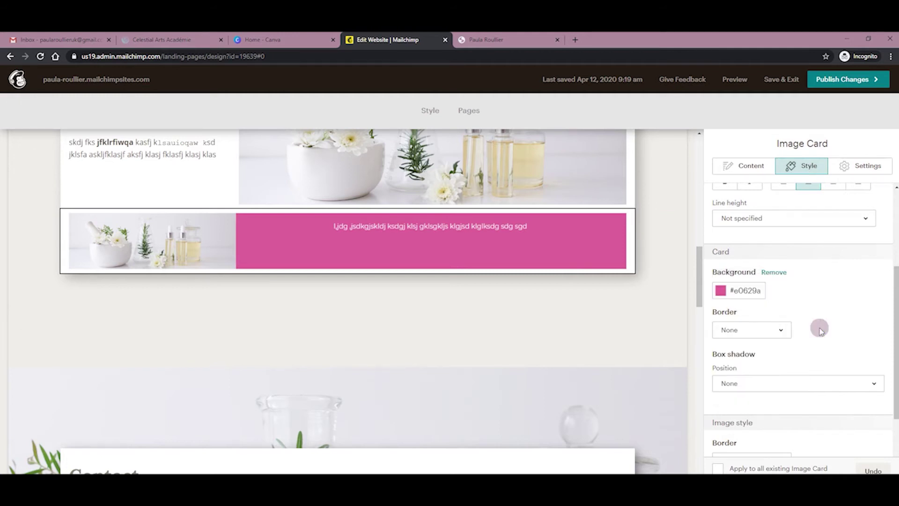
{"action": "scroll", "coordinate": [677, 323], "scroll_direction": "up", "scroll_amount": 1}
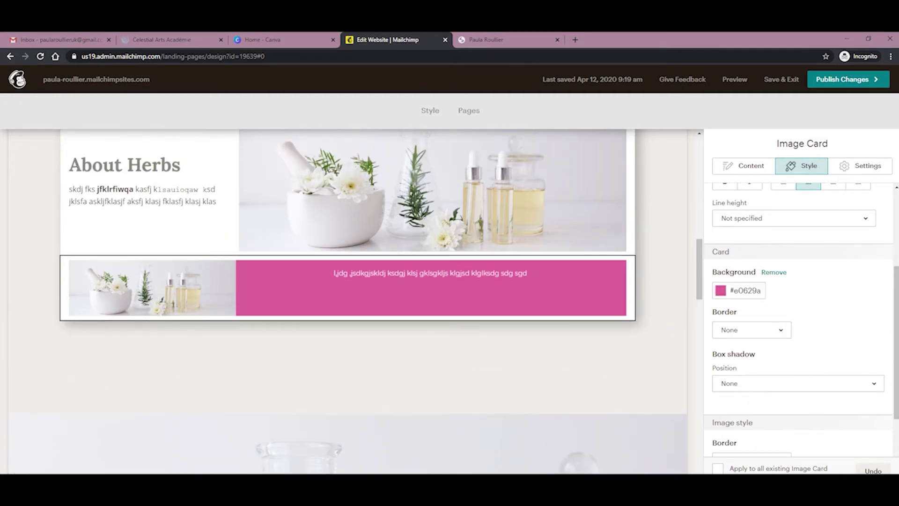
{"action": "scroll", "coordinate": [660, 311], "scroll_direction": "down", "scroll_amount": 1}
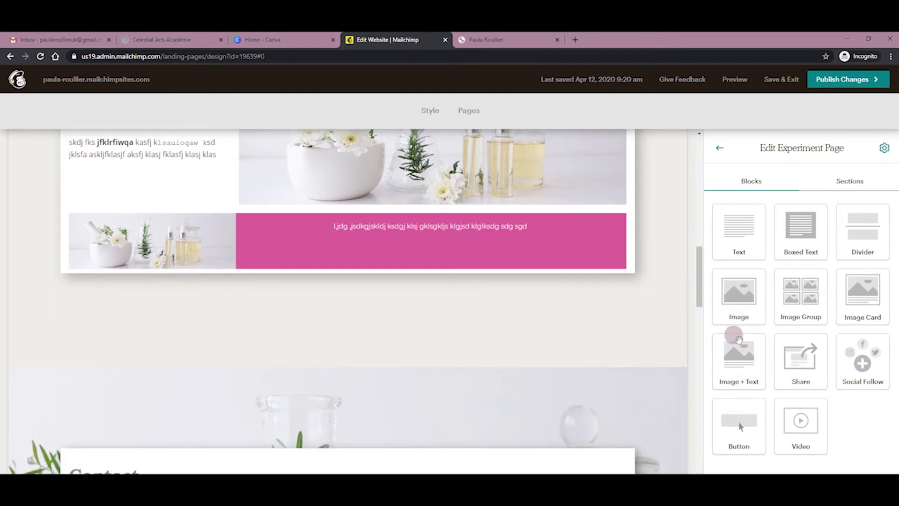
Add an Image Group block directly below the Image Card and choose the layout that stacks its two images vertically
{"action": "mouse_move", "coordinate": [792, 322]}
{"action": "left_mouse_down"}
{"action": "mouse_move", "coordinate": [576, 276]}
{"action": "mouse_move", "coordinate": [550, 237]}
{"action": "mouse_move", "coordinate": [724, 289]}
{"action": "mouse_move", "coordinate": [785, 290]}
{"action": "mouse_move", "coordinate": [796, 300]}
{"action": "mouse_move", "coordinate": [783, 323]}
{"action": "mouse_move", "coordinate": [761, 310]}
{"action": "mouse_move", "coordinate": [802, 308]}
{"action": "mouse_move", "coordinate": [653, 355]}
{"action": "mouse_move", "coordinate": [668, 356]}
{"action": "mouse_move", "coordinate": [679, 332]}
{"action": "mouse_move", "coordinate": [694, 327]}
{"action": "mouse_move", "coordinate": [803, 316]}
{"action": "mouse_move", "coordinate": [613, 342]}
{"action": "mouse_move", "coordinate": [528, 332]}
{"action": "mouse_move", "coordinate": [417, 214]}
{"action": "mouse_move", "coordinate": [433, 347]}
{"action": "mouse_move", "coordinate": [440, 348]}
{"action": "mouse_move", "coordinate": [437, 202]}
{"action": "mouse_move", "coordinate": [448, 383]}
{"action": "left_mouse_up"}
{"action": "scroll", "coordinate": [448, 383], "scroll_direction": "down", "scroll_amount": 3}
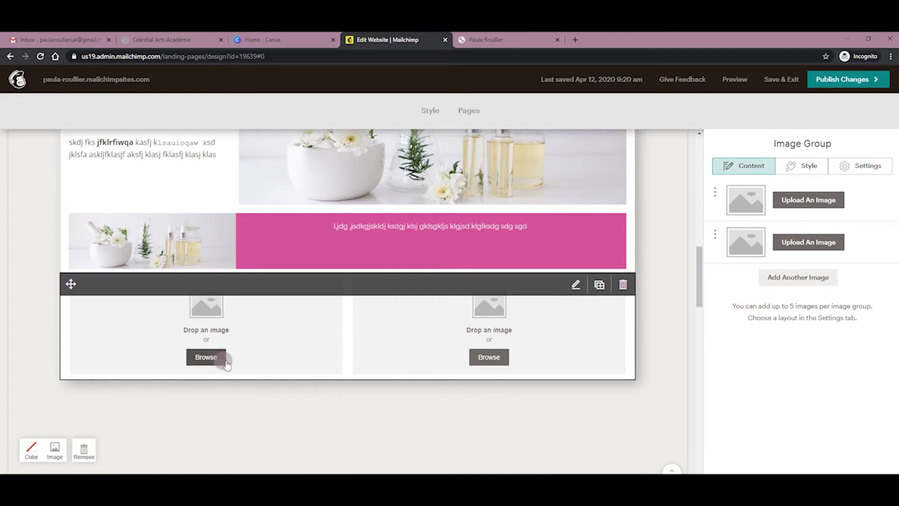
{"action": "left_click", "coordinate": [863, 165]}
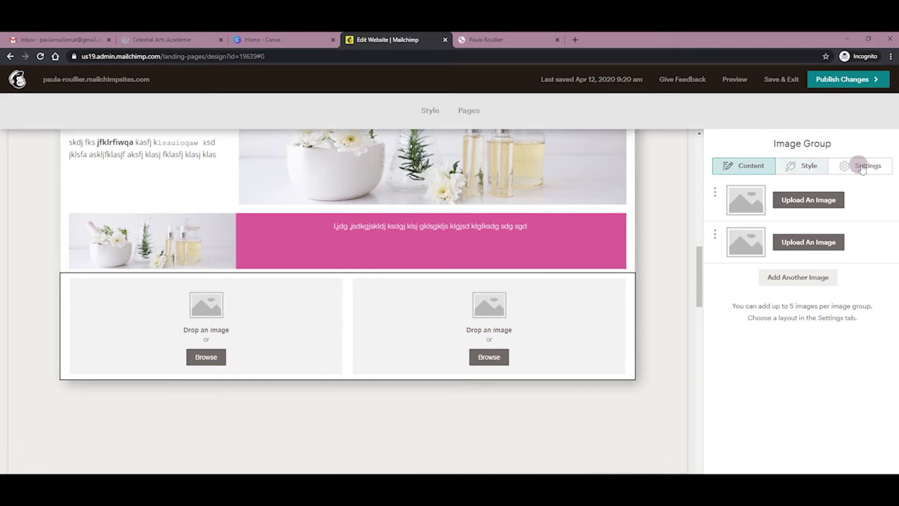
{"action": "left_click", "coordinate": [734, 257]}
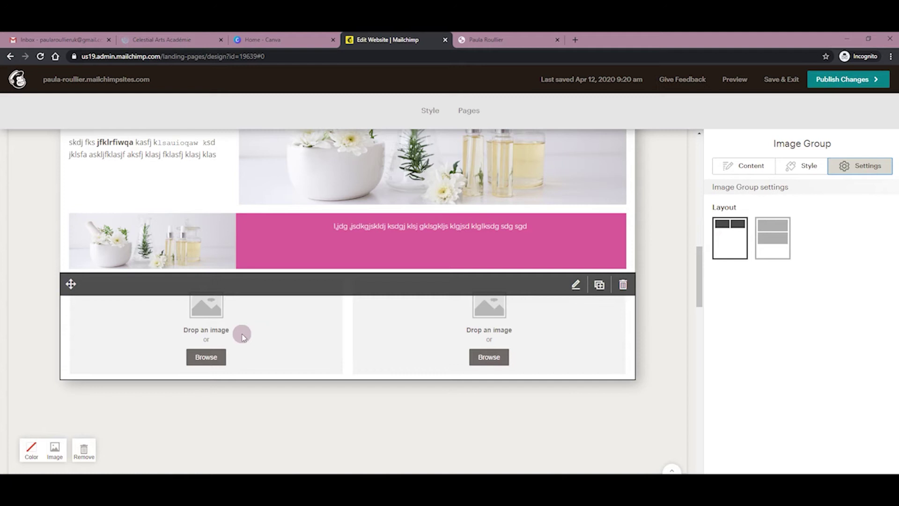
{"action": "left_click", "coordinate": [772, 238]}
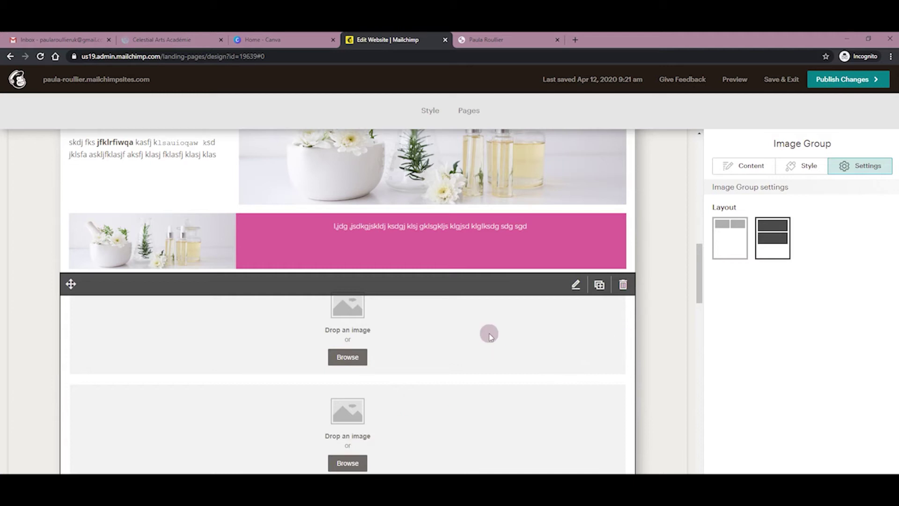
Insert the wooden spoons and herbs image from My Files into the Image Group's first image slot
{"action": "left_click", "coordinate": [352, 358]}
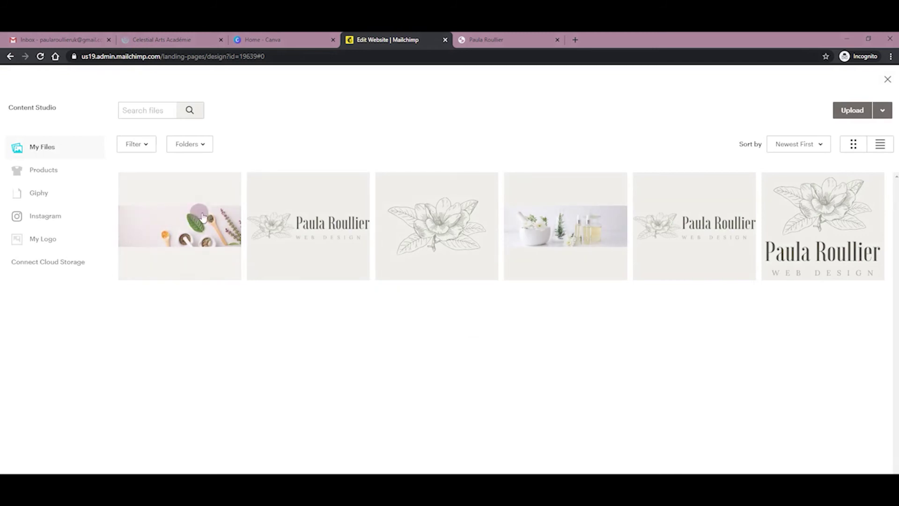
{"action": "left_click", "coordinate": [222, 269]}
{"action": "left_click", "coordinate": [875, 111]}
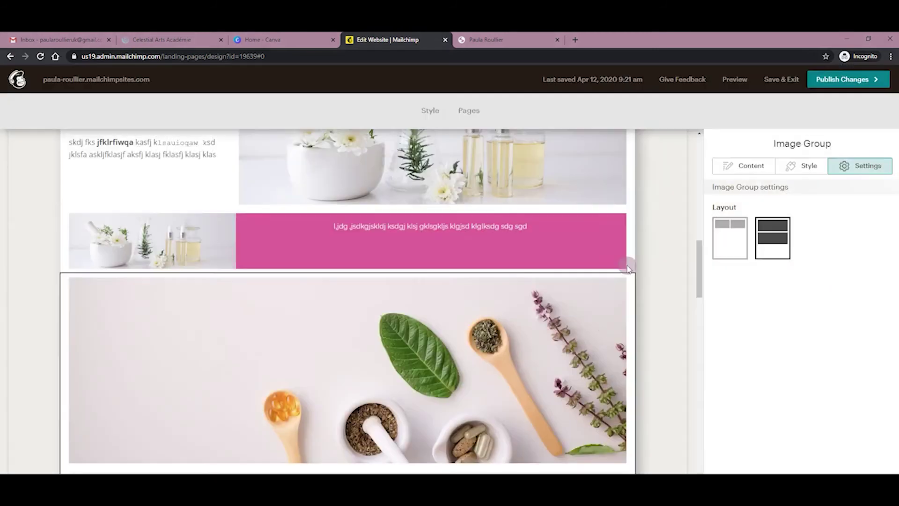
Insert the herb and oil bottles image from My Files into the Image Group's second slot and review both stacked images
{"action": "scroll", "coordinate": [440, 365], "scroll_direction": "down", "scroll_amount": 3}
{"action": "left_click", "coordinate": [359, 411]}
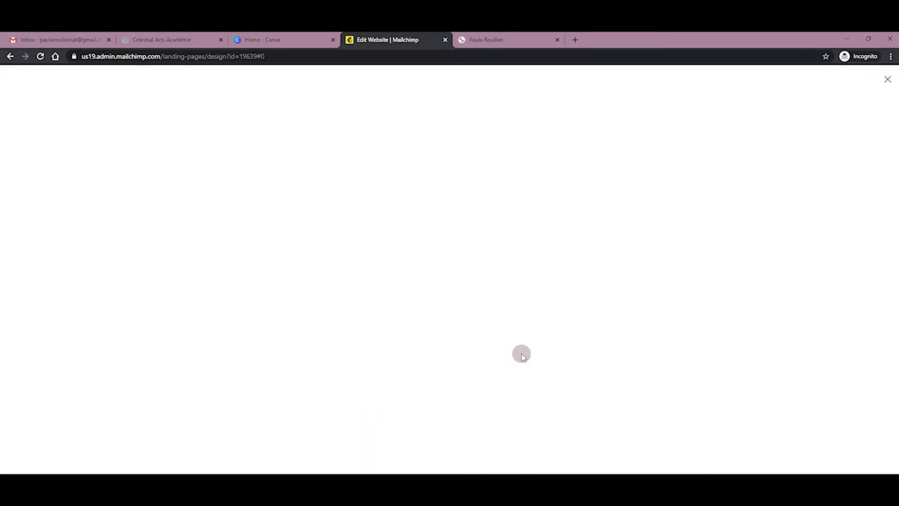
{"action": "left_click", "coordinate": [569, 237]}
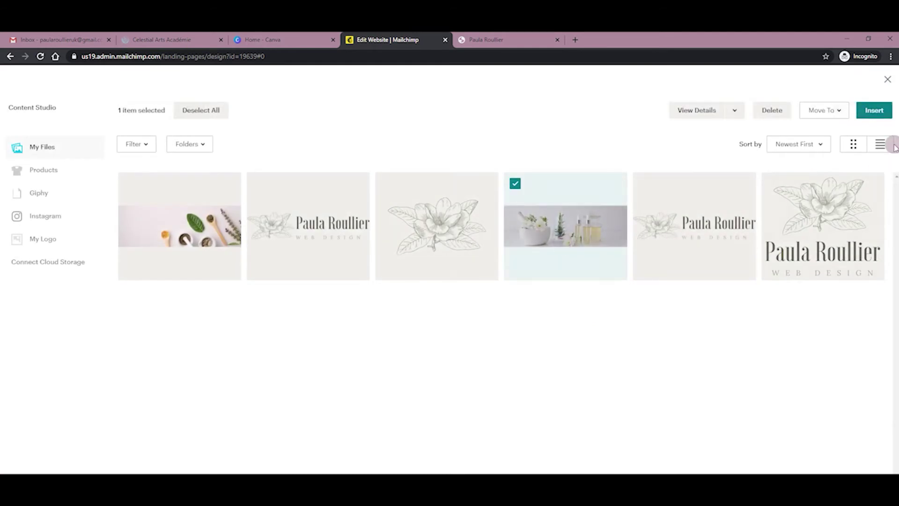
{"action": "left_click", "coordinate": [875, 111]}
{"action": "scroll", "coordinate": [489, 331], "scroll_direction": "up", "scroll_amount": 4}
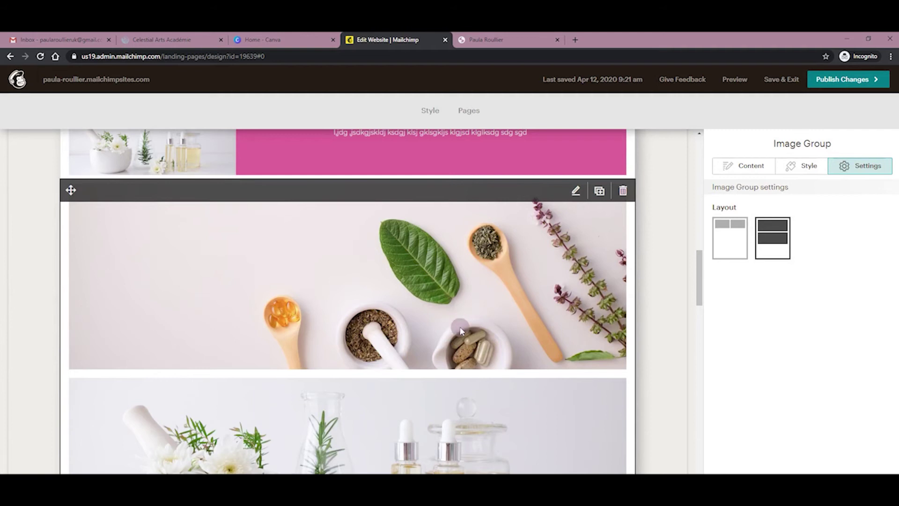
{"action": "scroll", "coordinate": [461, 330], "scroll_direction": "down", "scroll_amount": 2}
{"action": "scroll", "coordinate": [462, 329], "scroll_direction": "up", "scroll_amount": 3}
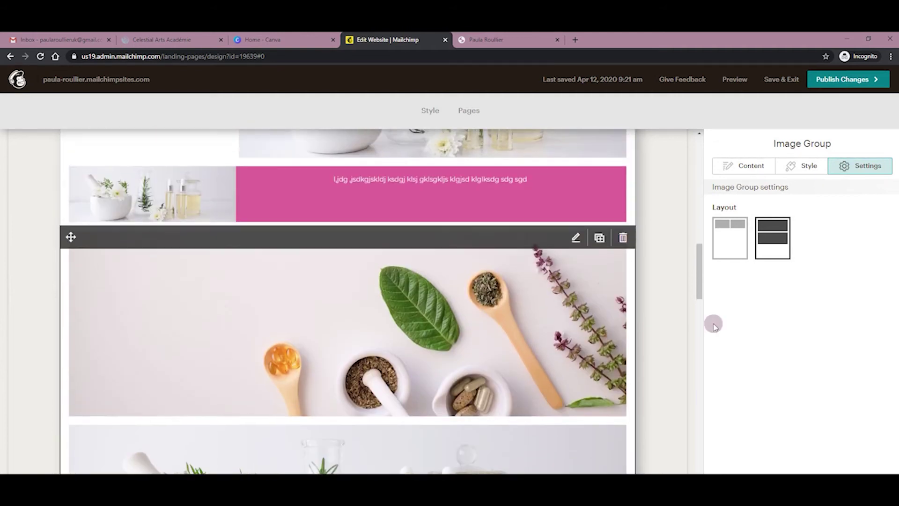
Set the border style of the Image Group's images to Solid
{"action": "left_click", "coordinate": [804, 165]}
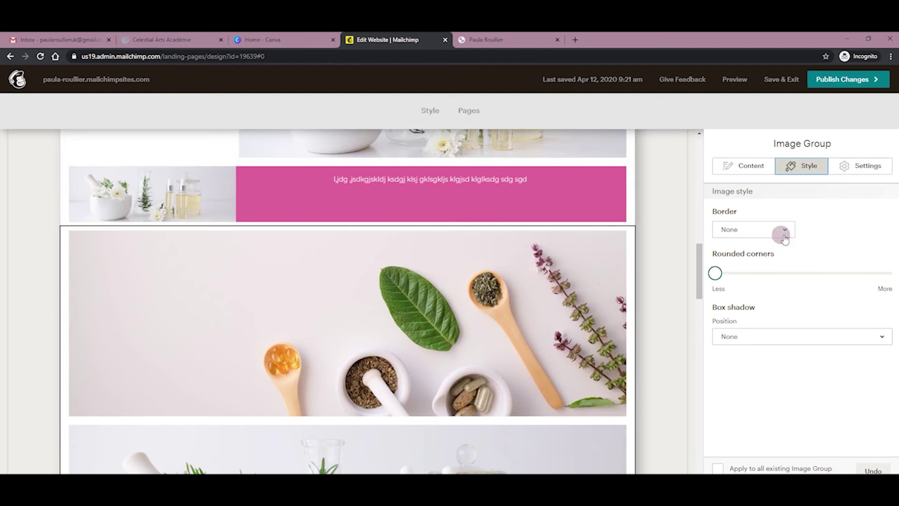
{"action": "left_click", "coordinate": [784, 238]}
{"action": "left_click", "coordinate": [803, 275]}
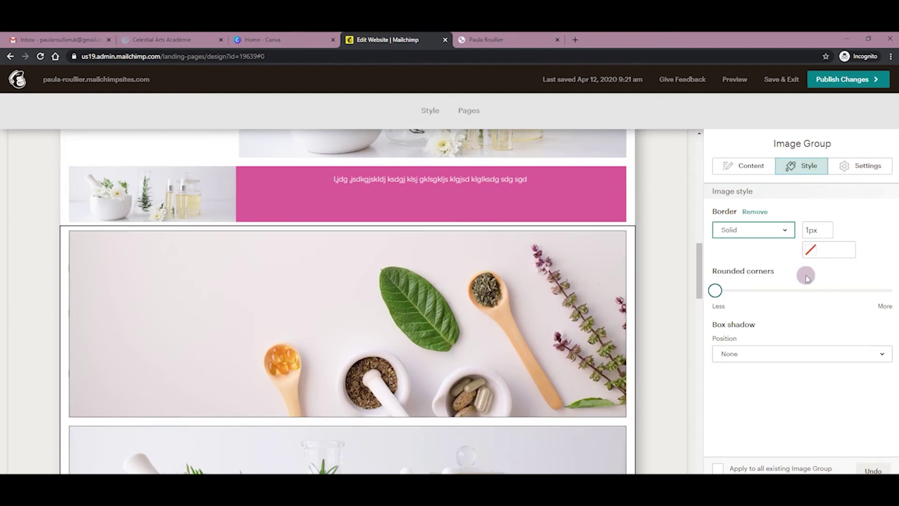
Set the border of the Image Group's images to Groove with a width of 10px, leaving the corners square
{"action": "left_click", "coordinate": [785, 230]}
{"action": "left_click", "coordinate": [799, 363]}
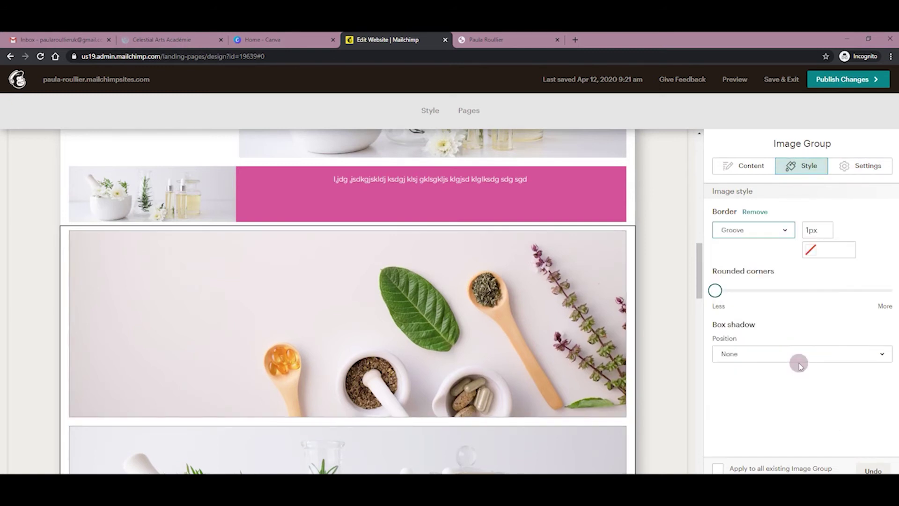
{"action": "left_click", "coordinate": [815, 232]}
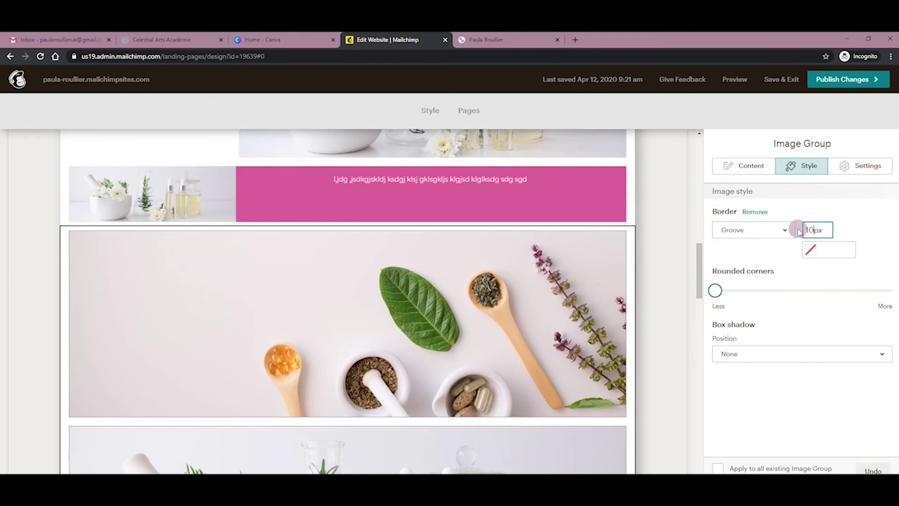
{"action": "mouse_move", "coordinate": [727, 286]}
{"action": "left_mouse_down"}
{"action": "mouse_move", "coordinate": [894, 306]}
{"action": "mouse_move", "coordinate": [837, 294]}
{"action": "mouse_move", "coordinate": [720, 293]}
{"action": "left_mouse_up"}
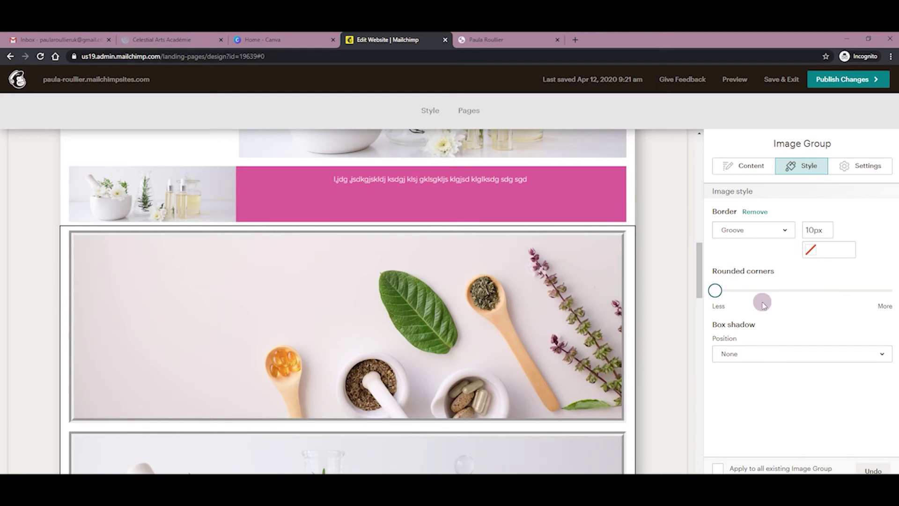
Give the Image Group's images a Bottom-Right box shadow and remove their border
{"action": "left_click", "coordinate": [765, 357]}
{"action": "left_click", "coordinate": [762, 315]}
{"action": "scroll", "coordinate": [777, 328], "scroll_direction": "down", "scroll_amount": 1}
{"action": "scroll", "coordinate": [781, 330], "scroll_direction": "up", "scroll_amount": 1}
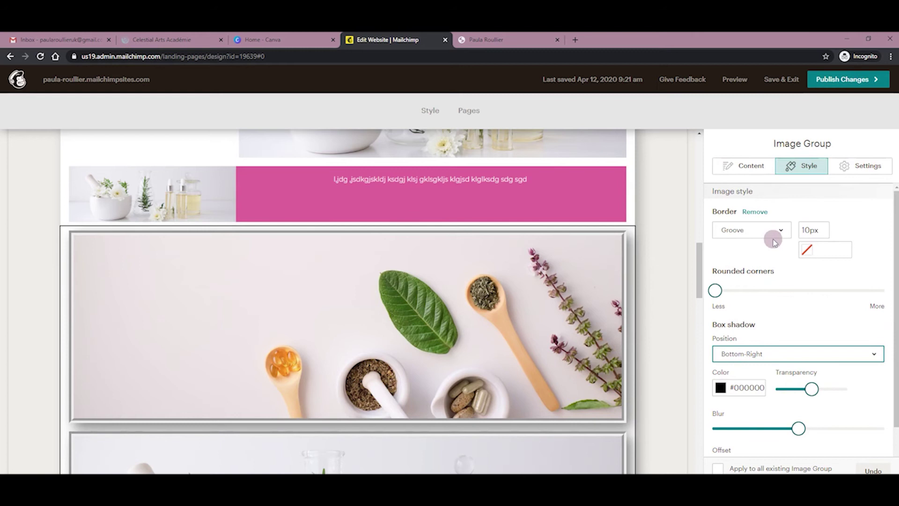
{"action": "left_click", "coordinate": [755, 213]}
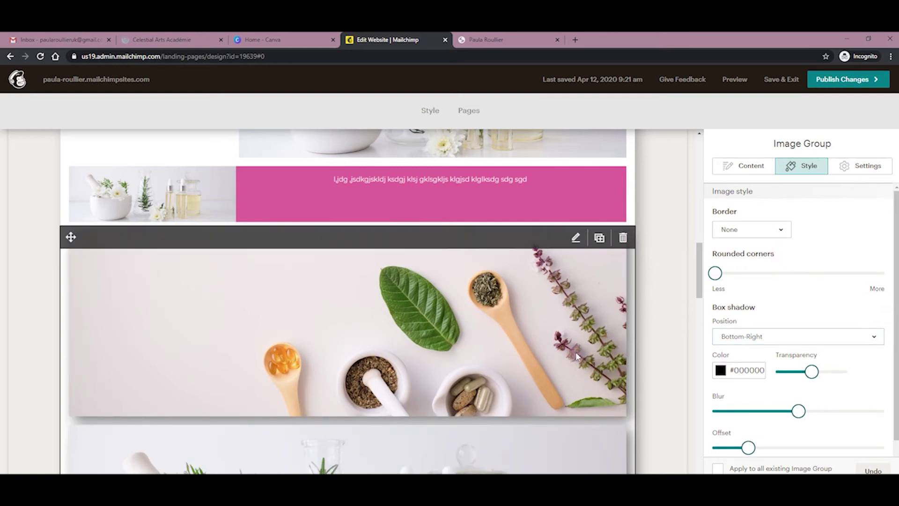
Lower the transparency, blur and offset of the Image Group's box shadow to make it subtle
{"action": "scroll", "coordinate": [782, 342], "scroll_direction": "down", "scroll_amount": 1}
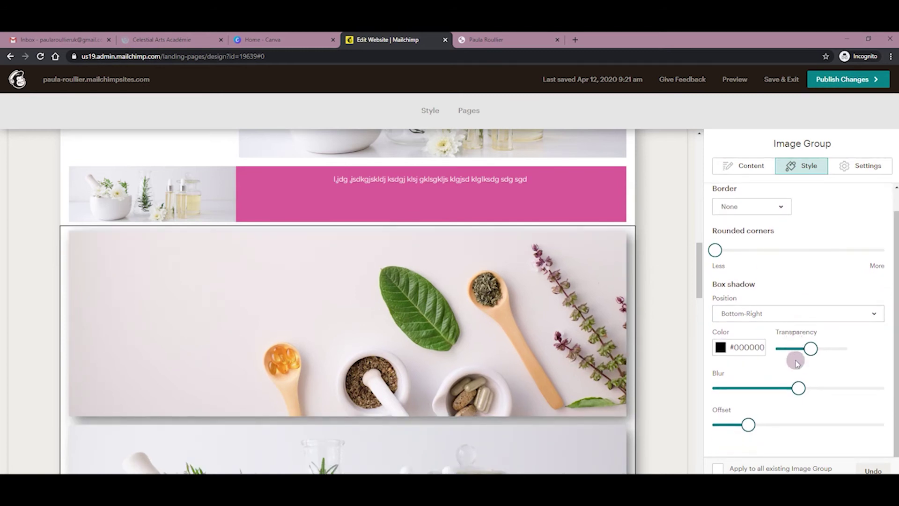
{"action": "left_click_drag", "start_coordinate": [809, 352], "coordinate": [796, 352]}
{"action": "left_click_drag", "start_coordinate": [799, 395], "coordinate": [728, 388]}
{"action": "left_click_drag", "start_coordinate": [748, 425], "coordinate": [724, 426]}
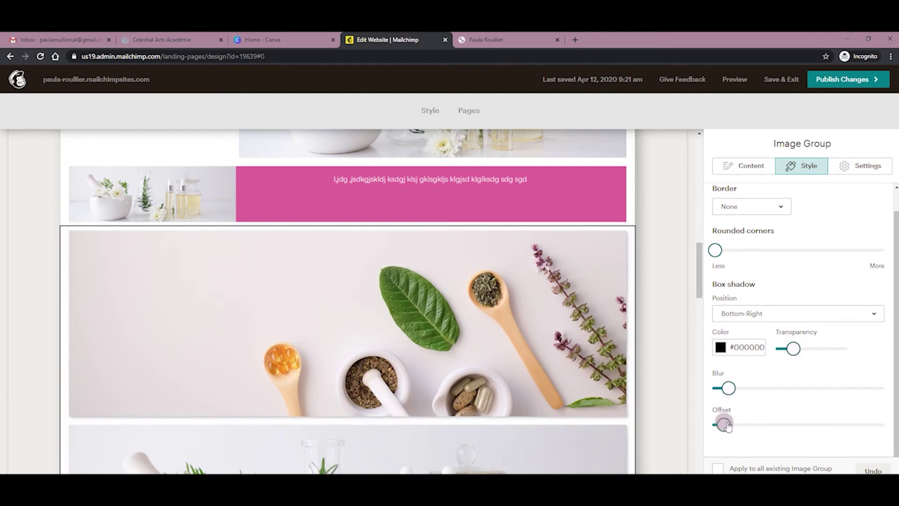
Slightly round the corners of the Image Group's images and review both images
{"action": "scroll", "coordinate": [660, 403], "scroll_direction": "down", "scroll_amount": 7}
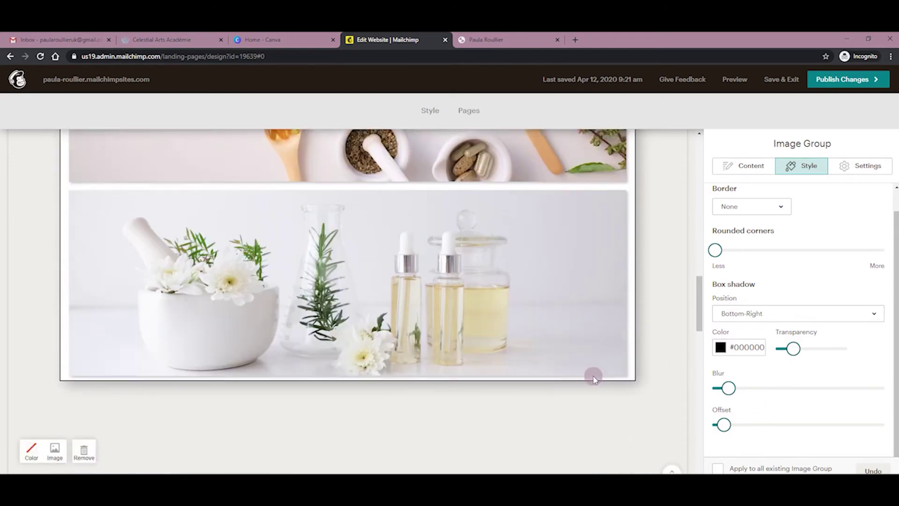
{"action": "scroll", "coordinate": [622, 369], "scroll_direction": "up", "scroll_amount": 5}
{"action": "scroll", "coordinate": [804, 293], "scroll_direction": "up", "scroll_amount": 1}
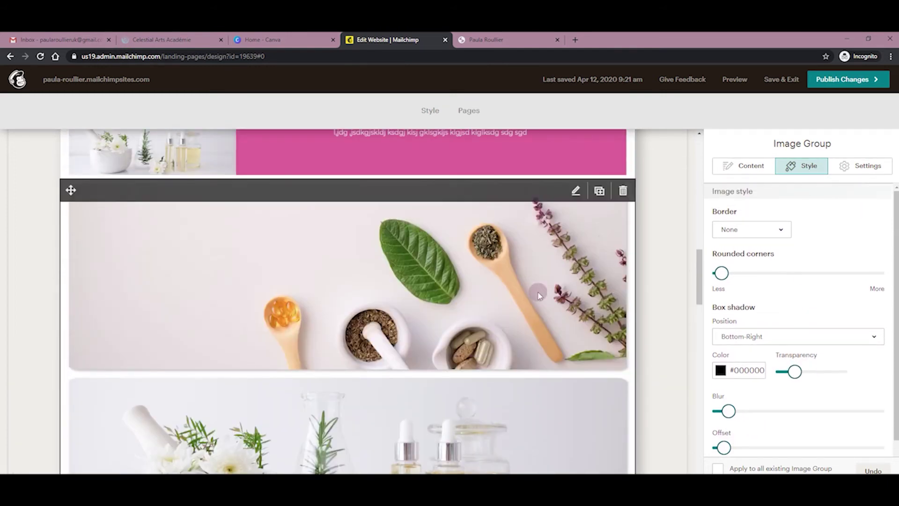
{"action": "scroll", "coordinate": [539, 291], "scroll_direction": "down", "scroll_amount": 7}
{"action": "scroll", "coordinate": [540, 291], "scroll_direction": "up", "scroll_amount": 3}
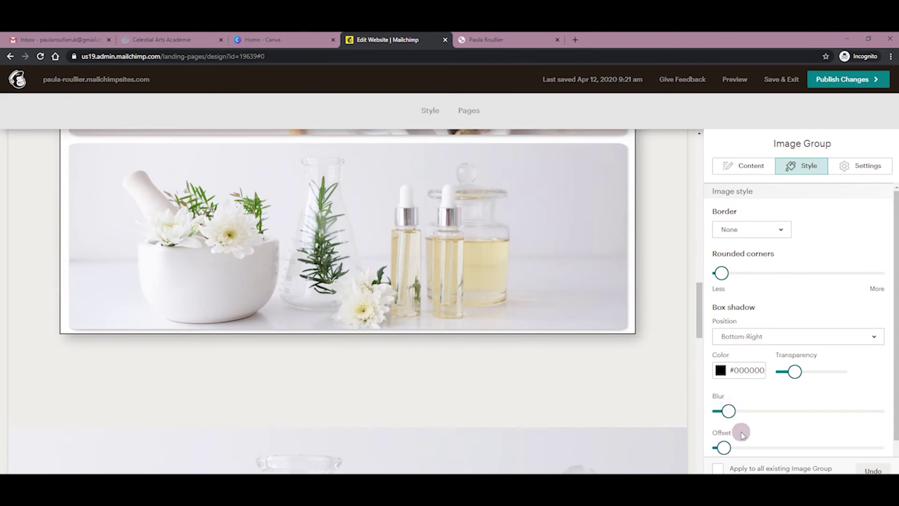
Add a third image slot to the Image Group and review the new arrangement
{"action": "left_click", "coordinate": [853, 167]}
{"action": "left_click", "coordinate": [747, 168]}
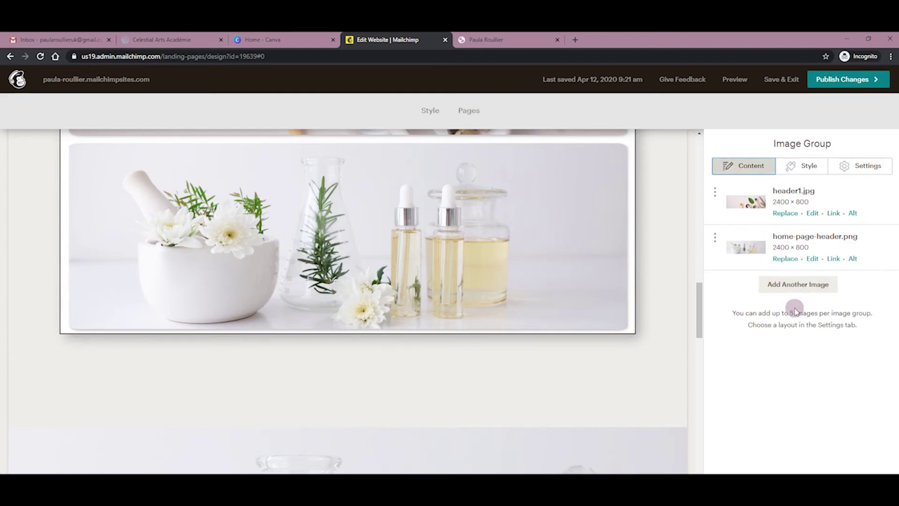
{"action": "left_click", "coordinate": [798, 284]}
{"action": "scroll", "coordinate": [553, 323], "scroll_direction": "up", "scroll_amount": 4}
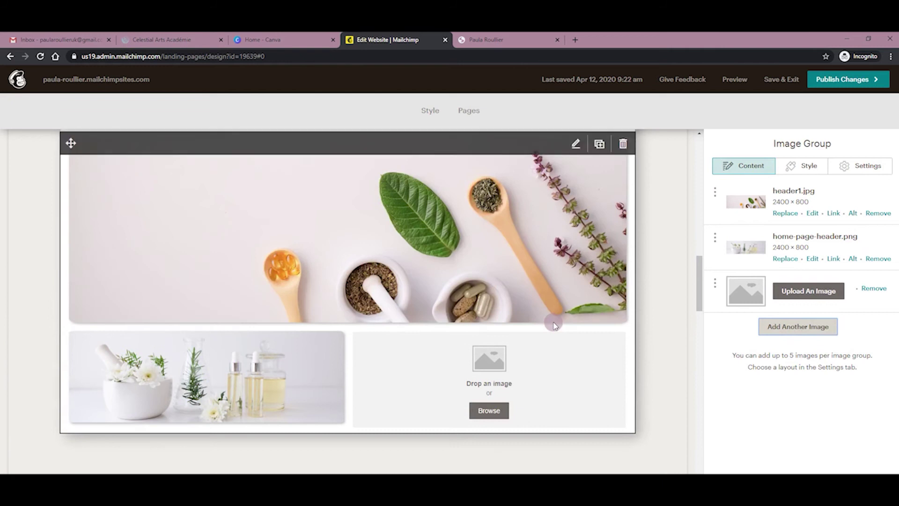
{"action": "scroll", "coordinate": [554, 325], "scroll_direction": "up", "scroll_amount": 4}
{"action": "scroll", "coordinate": [548, 327], "scroll_direction": "down", "scroll_amount": 5}
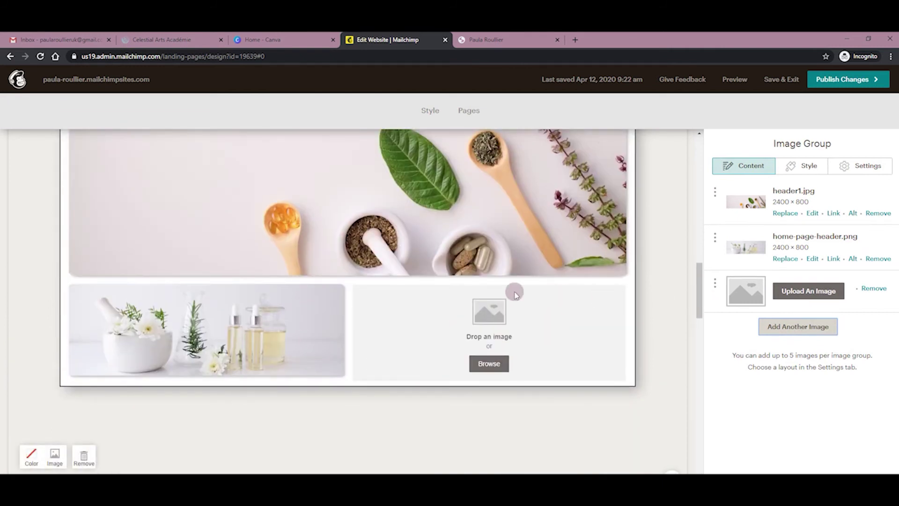
{"action": "scroll", "coordinate": [513, 323], "scroll_direction": "up", "scroll_amount": 1}
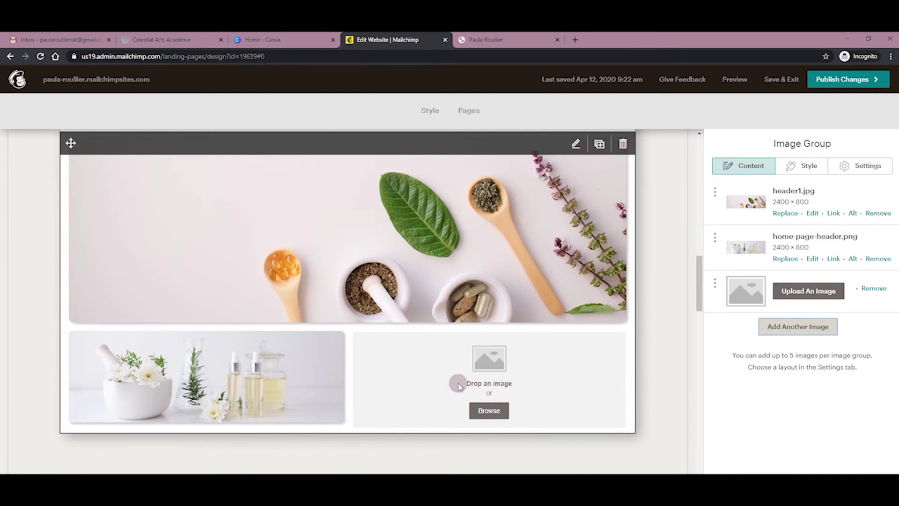
Insert the herb and oil bottles image from My Files into the Image Group's empty third slot and finish editing the block
{"action": "left_click", "coordinate": [490, 411]}
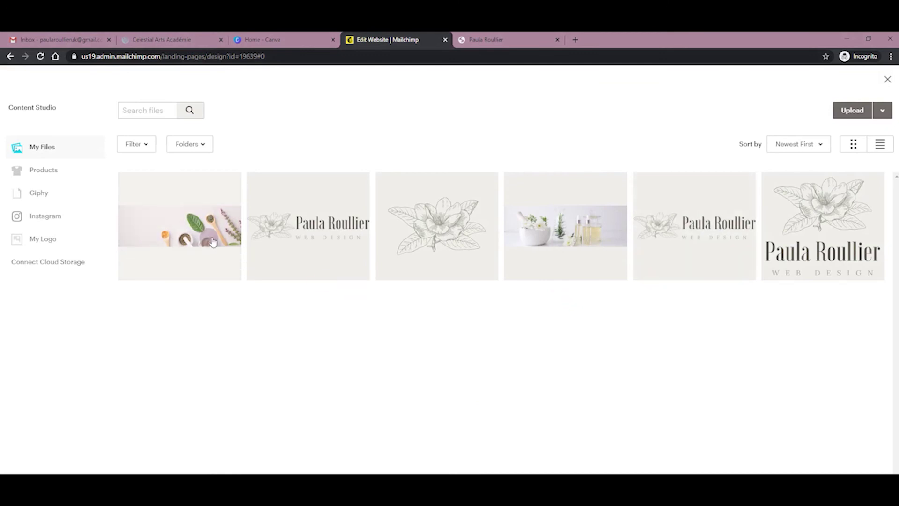
{"action": "left_click", "coordinate": [589, 230]}
{"action": "left_click", "coordinate": [872, 110]}
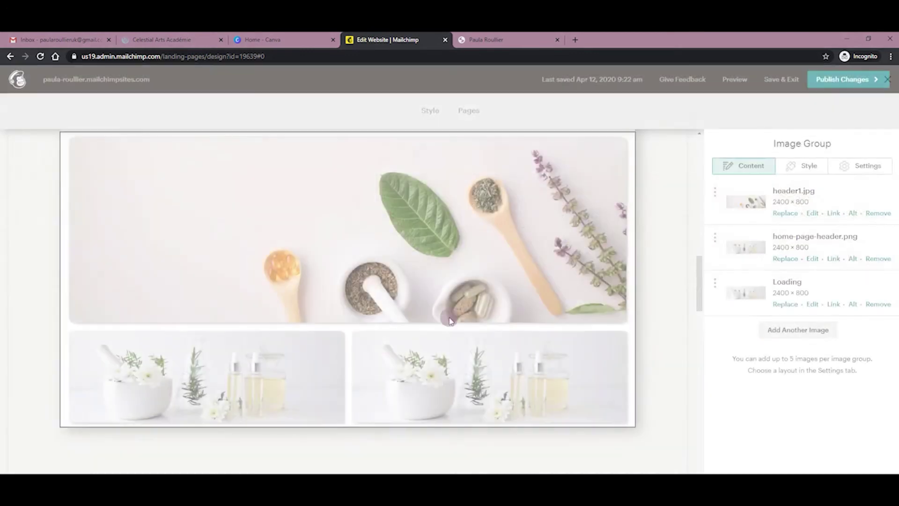
{"action": "scroll", "coordinate": [513, 339], "scroll_direction": "down", "scroll_amount": 2}
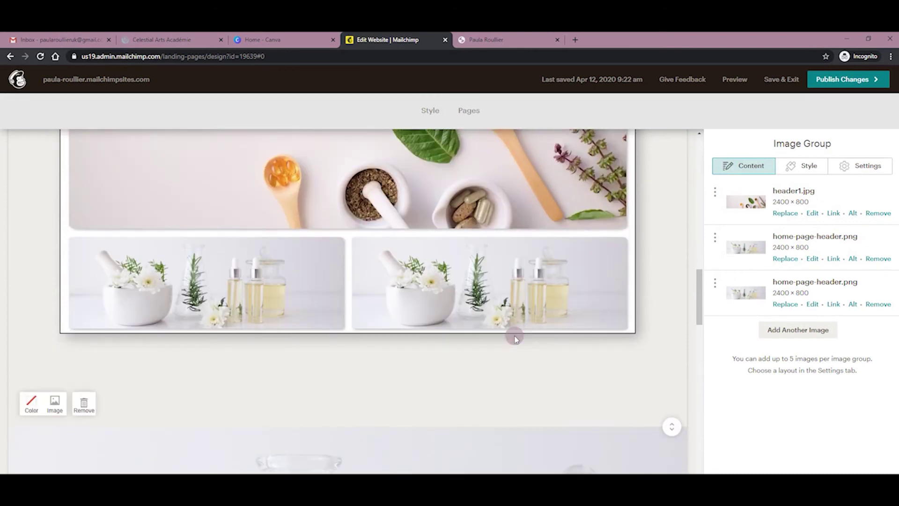
{"action": "scroll", "coordinate": [514, 337], "scroll_direction": "down", "scroll_amount": 1}
{"action": "scroll", "coordinate": [514, 336], "scroll_direction": "up", "scroll_amount": 5}
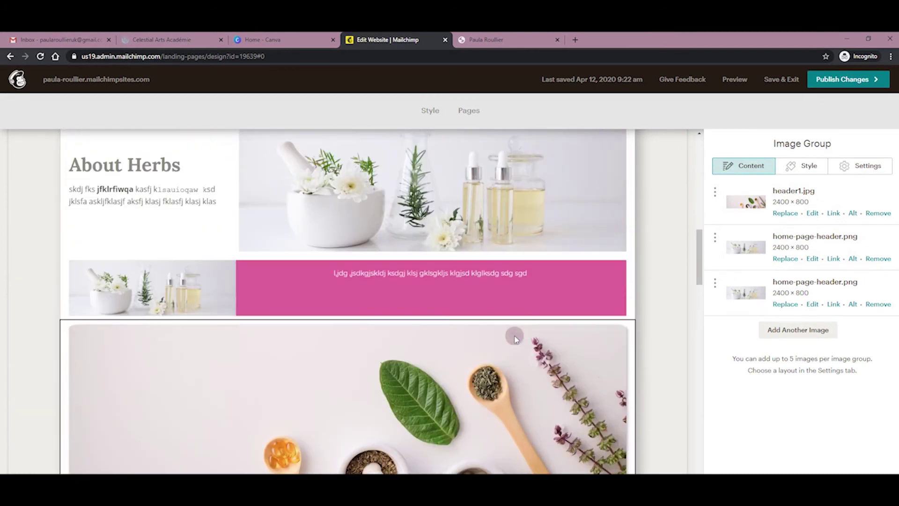
{"action": "key", "text": "Escape"}
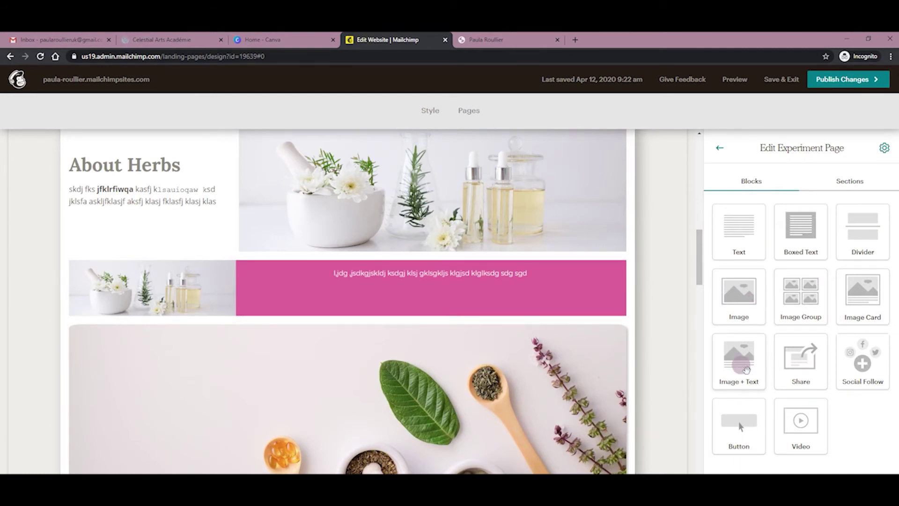
Add a Boxed Text block directly below the Image Group
{"action": "scroll", "coordinate": [585, 299], "scroll_direction": "down", "scroll_amount": 4}
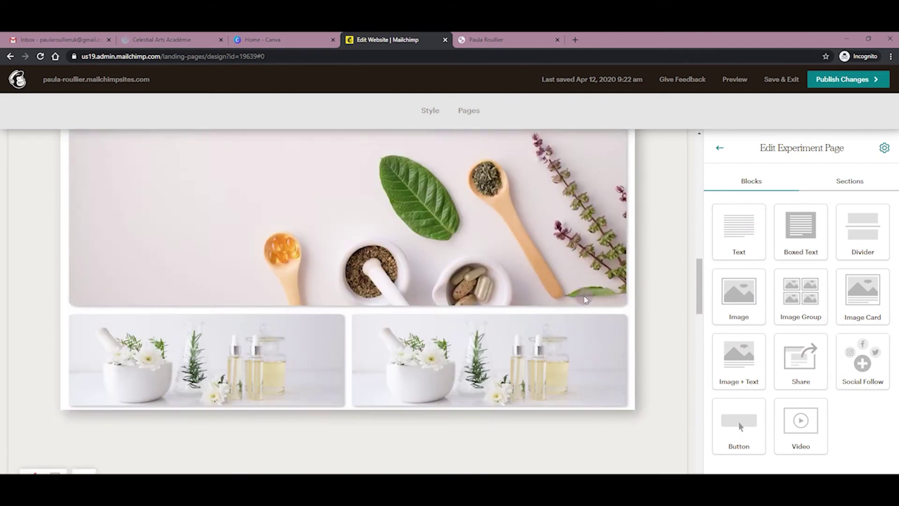
{"action": "scroll", "coordinate": [674, 267], "scroll_direction": "down", "scroll_amount": 1}
{"action": "left_click_drag", "start_coordinate": [801, 236], "coordinate": [480, 350]}
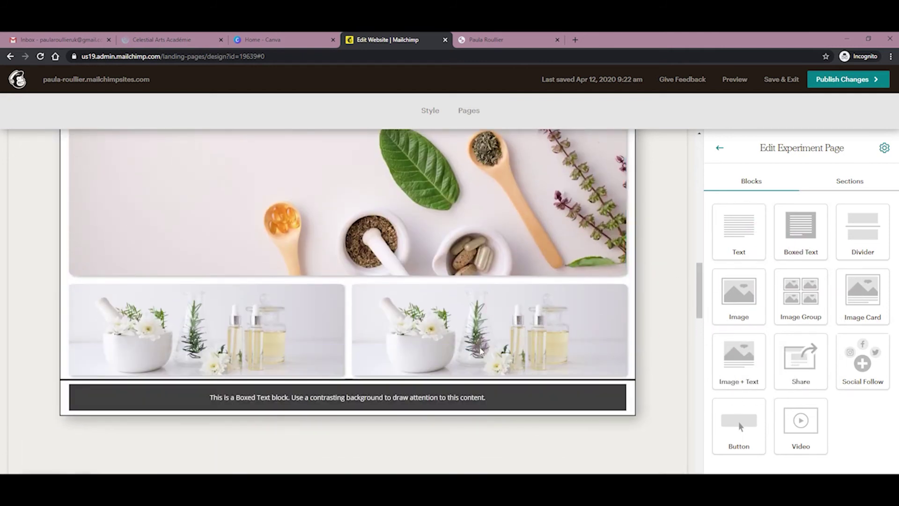
Add four lines of filler text below the Boxed Text block's default sentence, starting with "lsajf klasj fklasjfkla"
{"action": "scroll", "coordinate": [487, 328], "scroll_direction": "down", "scroll_amount": 2}
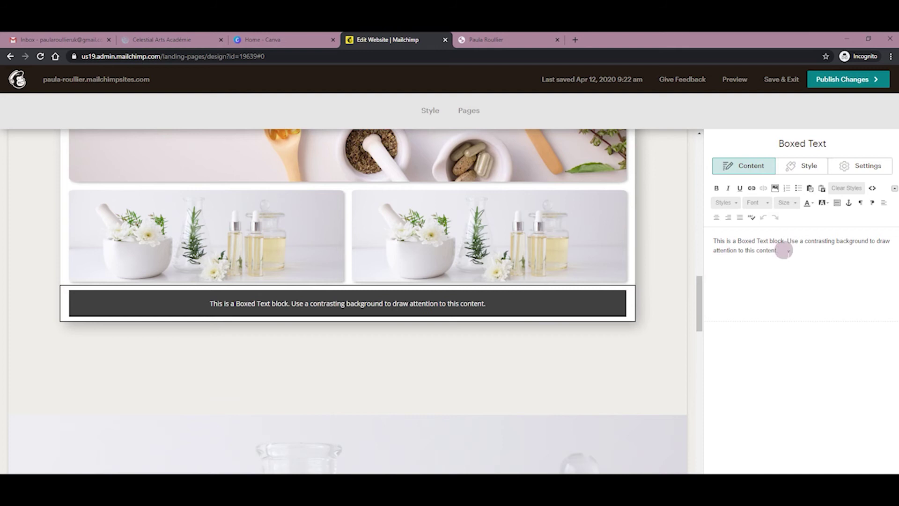
{"action": "key", "text": "Return"}
{"action": "type", "text": "Isajf klasj fklasjfkla"}
{"action": "key", "text": "Return"}
{"action": "type", "text": "flksaj fklasj flkasjfklasjfklaj klasfjas"}
{"action": "key", "text": "Return"}
{"action": "type", "text": "l kasjfklasjfkl ajs"}
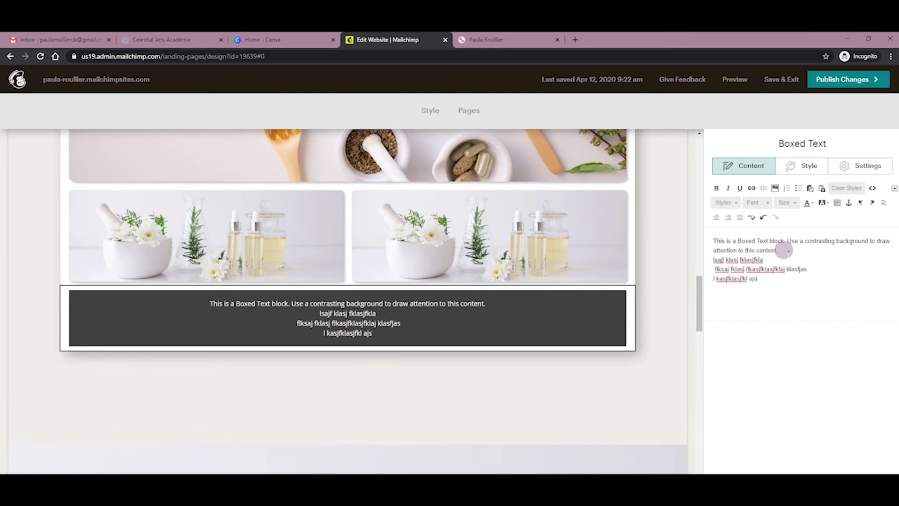
{"action": "key", "text": "Return"}
{"action": "type", "text": "klafs"}
{"action": "type", "text": "jakls jfklas jklasjfklasfjklasjfklasjfklajsfklajsklf"}
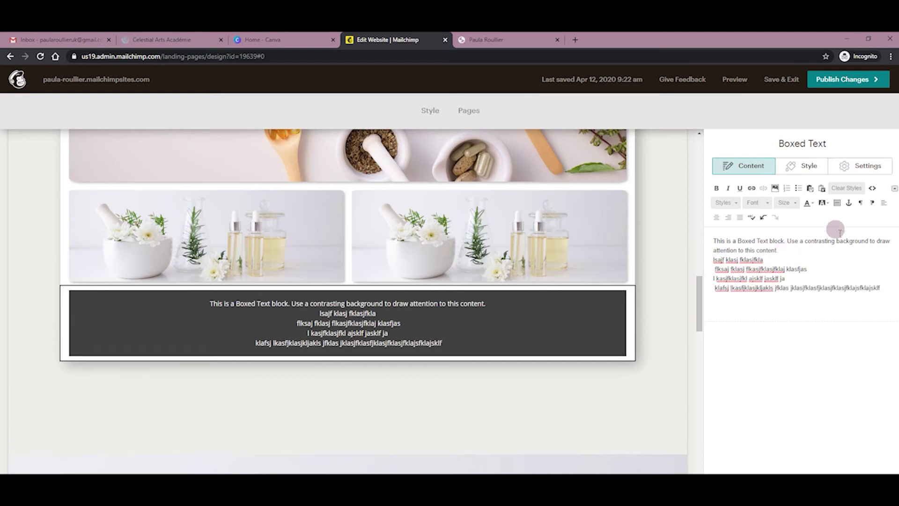
Try a green background on the Boxed Text block and settle on the black swatch
{"action": "left_click", "coordinate": [812, 165]}
{"action": "scroll", "coordinate": [819, 272], "scroll_direction": "down", "scroll_amount": 2}
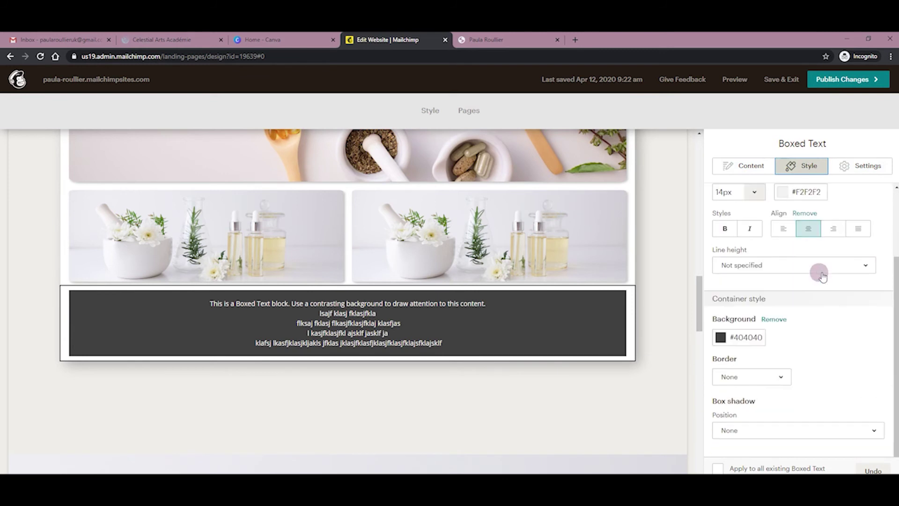
{"action": "left_click", "coordinate": [720, 337]}
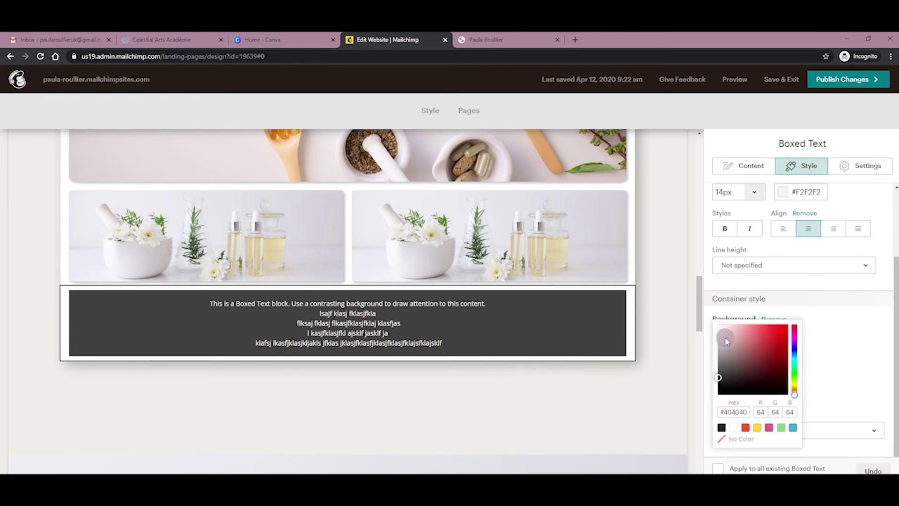
{"action": "left_click", "coordinate": [782, 428]}
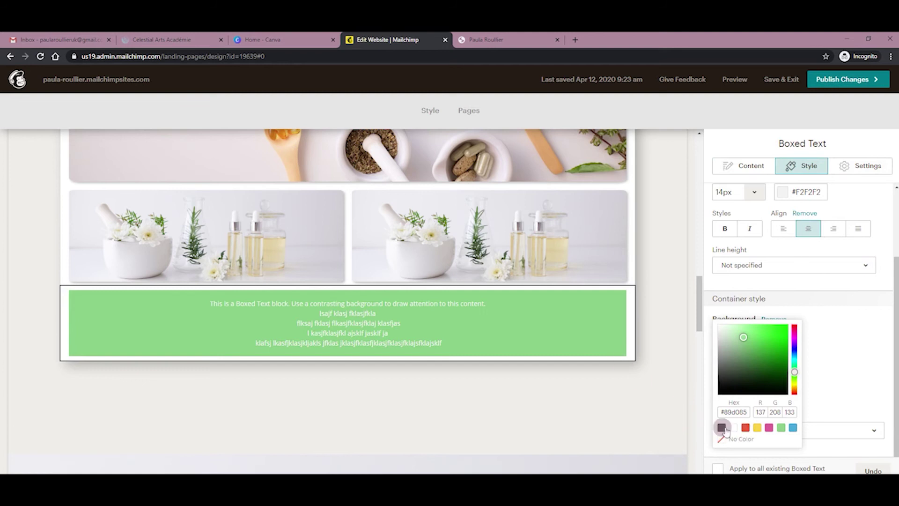
{"action": "left_click", "coordinate": [722, 427]}
Set the Boxed Text block's number of columns to 2 columns
{"action": "left_click", "coordinate": [854, 166]}
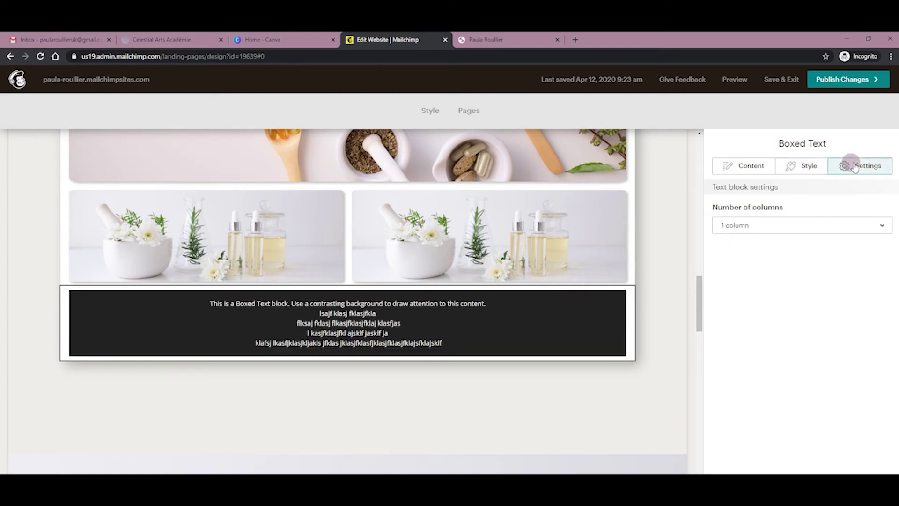
{"action": "left_click", "coordinate": [796, 227]}
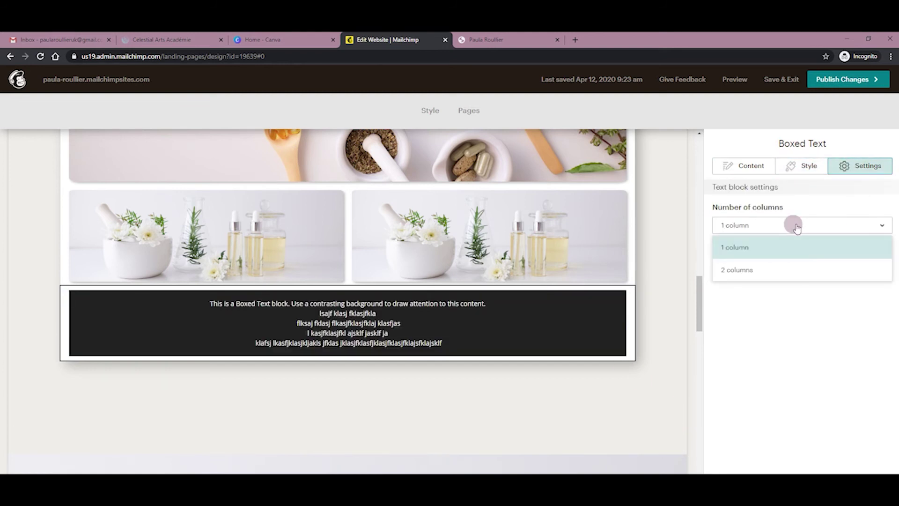
{"action": "left_click", "coordinate": [748, 270]}
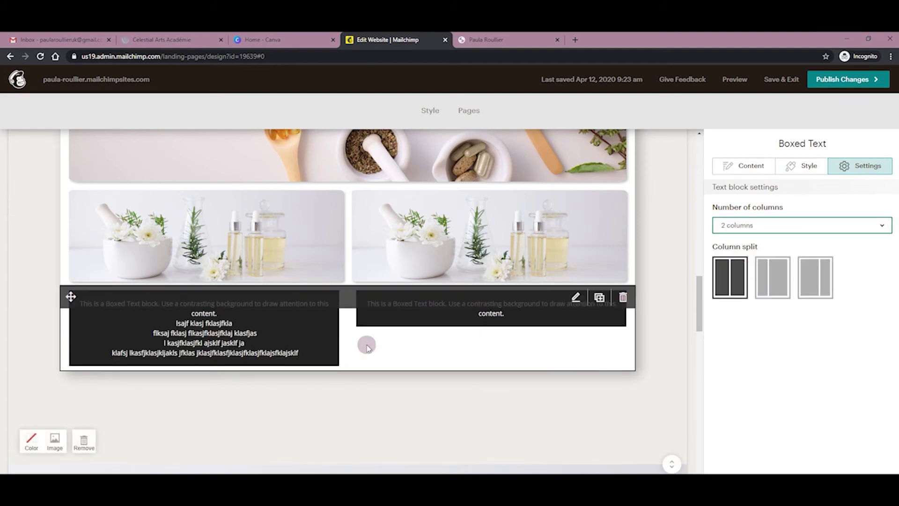
Try the uneven column splits on the Boxed Text block and return to the equal-width split
{"action": "left_click", "coordinate": [775, 281]}
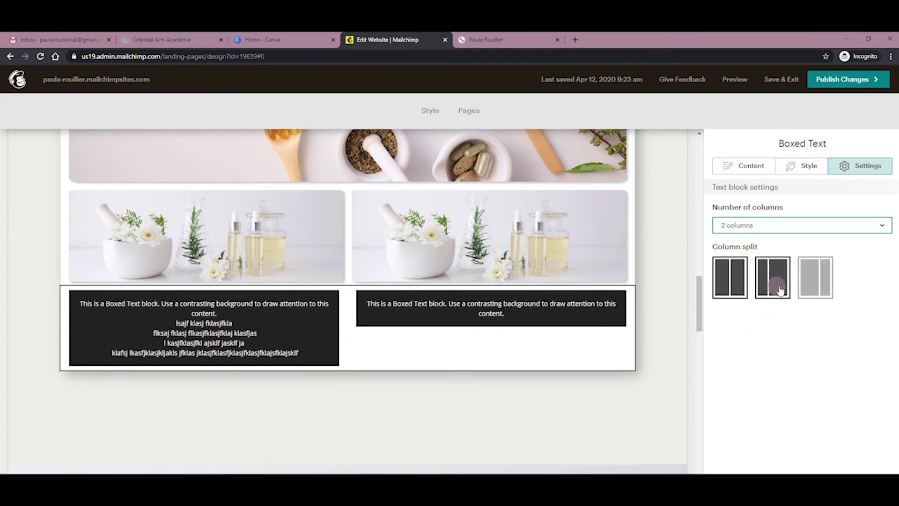
{"action": "left_click", "coordinate": [828, 283]}
{"action": "left_click", "coordinate": [773, 281]}
{"action": "left_click", "coordinate": [731, 281]}
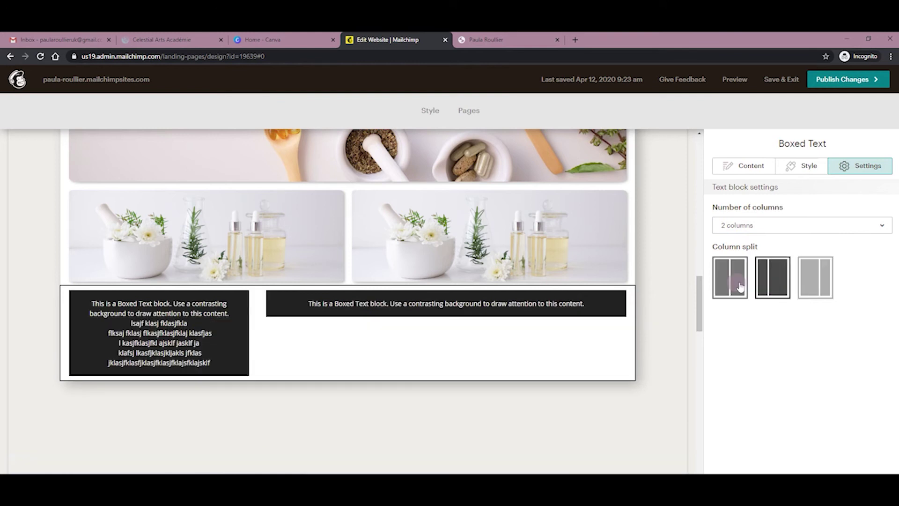
Open the Boxed Text block's Column 1 content and review the two text boxes beneath the Image Group
{"action": "left_click", "coordinate": [764, 169]}
{"action": "scroll", "coordinate": [674, 291], "scroll_direction": "up", "scroll_amount": 5}
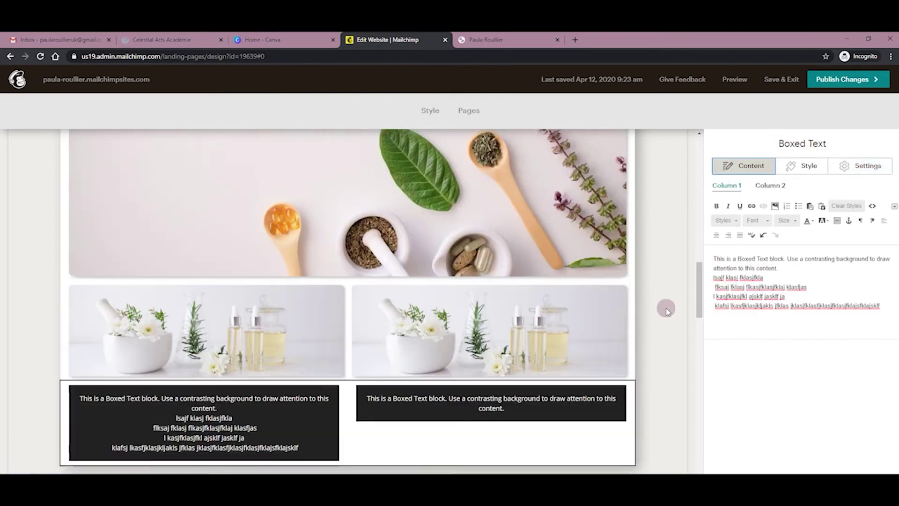
{"action": "scroll", "coordinate": [667, 309], "scroll_direction": "down", "scroll_amount": 3}
{"action": "scroll", "coordinate": [667, 311], "scroll_direction": "down", "scroll_amount": 3}
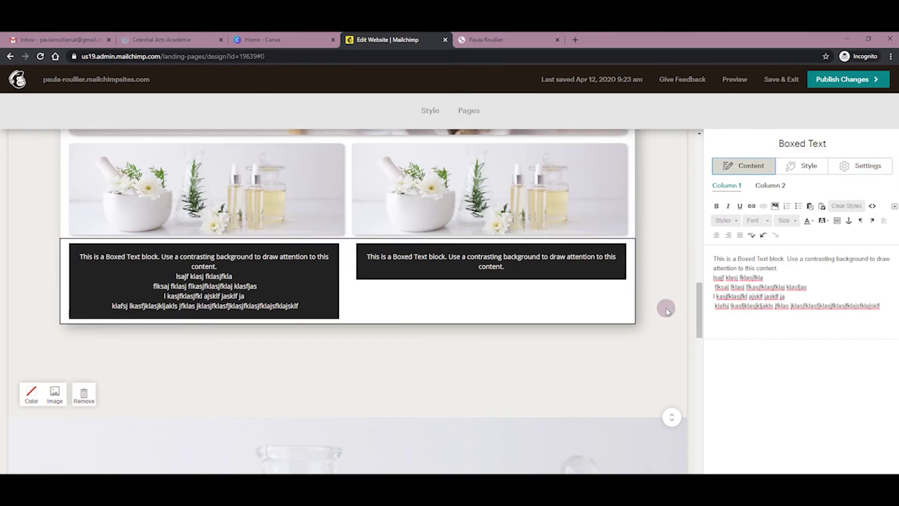
{"action": "scroll", "coordinate": [666, 307], "scroll_direction": "up", "scroll_amount": 3}
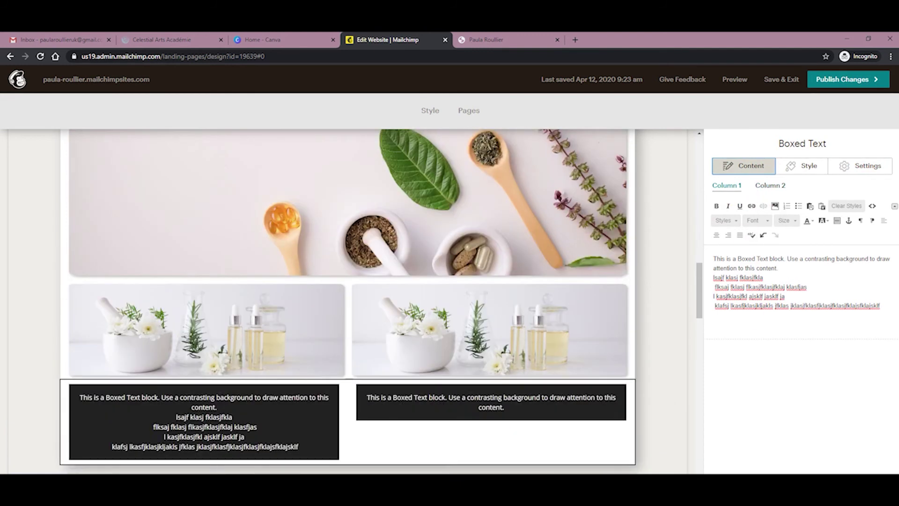
Add a Divider block beneath the Boxed Text block and set its top border colour to pink #e0629a
{"action": "left_click", "coordinate": [746, 450]}
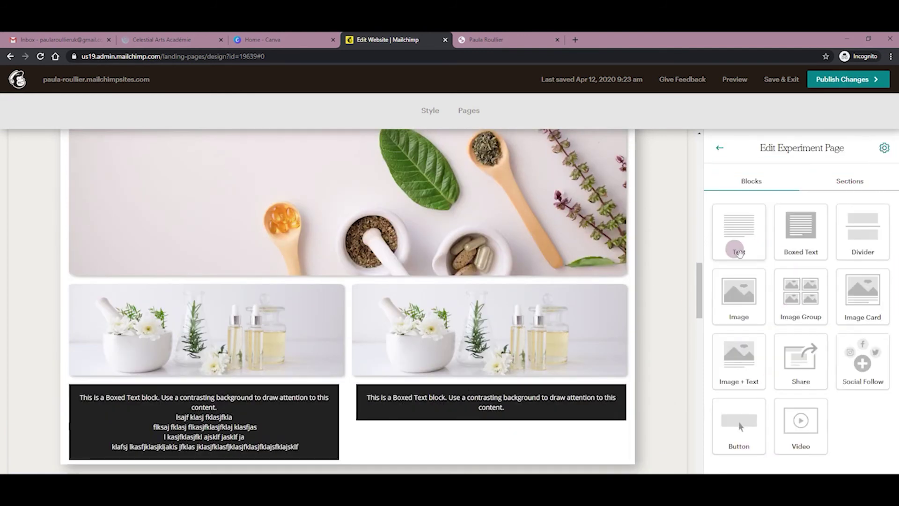
{"action": "scroll", "coordinate": [542, 367], "scroll_direction": "down", "scroll_amount": 3}
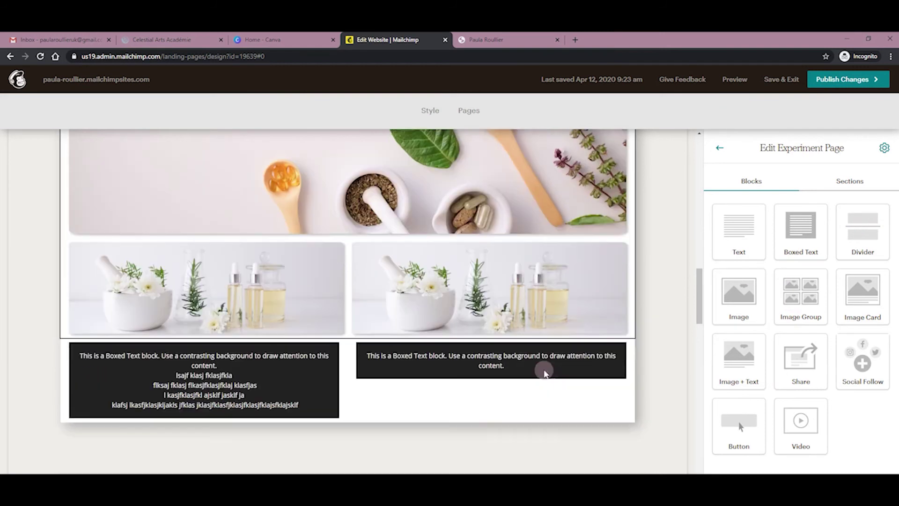
{"action": "left_click_drag", "start_coordinate": [864, 238], "coordinate": [581, 350]}
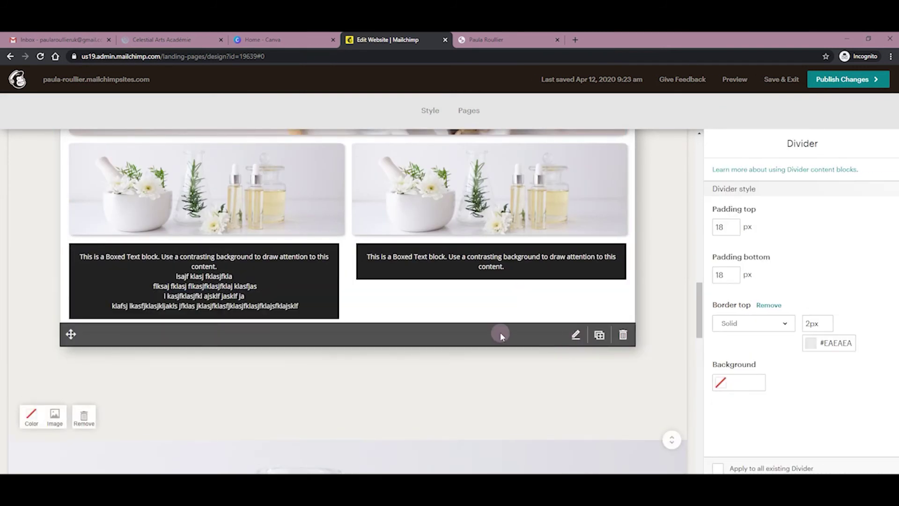
{"action": "left_click", "coordinate": [812, 342]}
{"action": "left_click", "coordinate": [857, 430]}
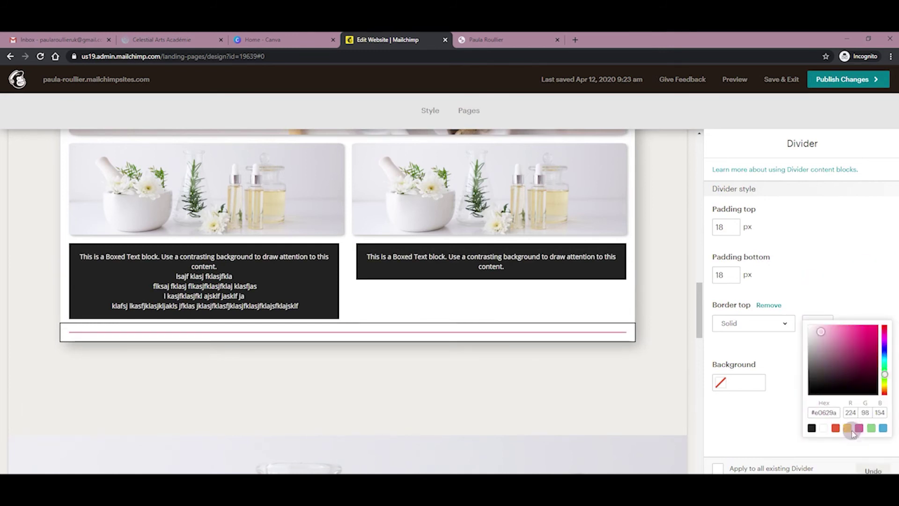
{"action": "left_click", "coordinate": [799, 249]}
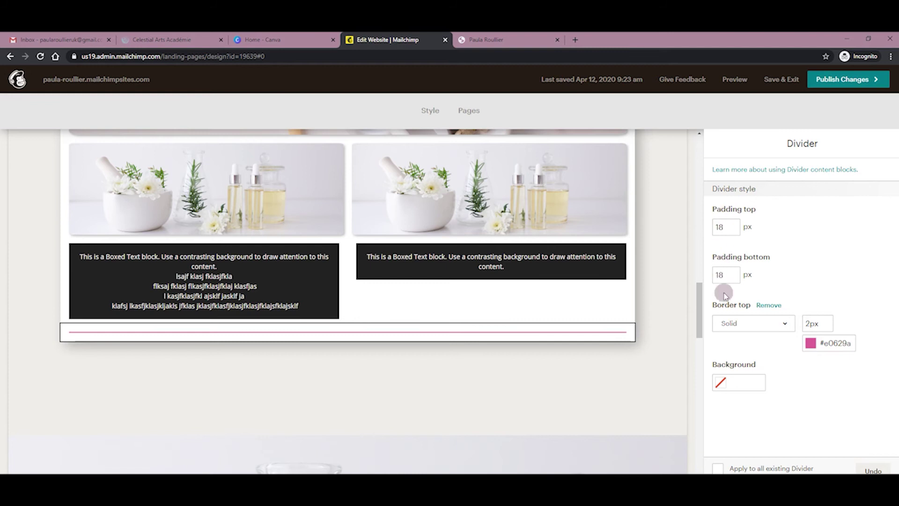
Try a green background on the divider and settle on the blue swatch #4caad8
{"action": "left_click", "coordinate": [722, 383]}
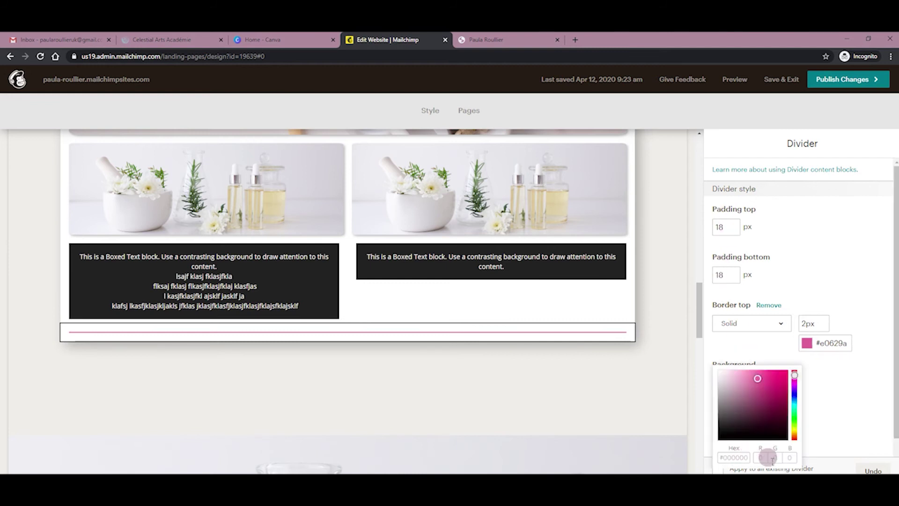
{"action": "left_click", "coordinate": [794, 393]}
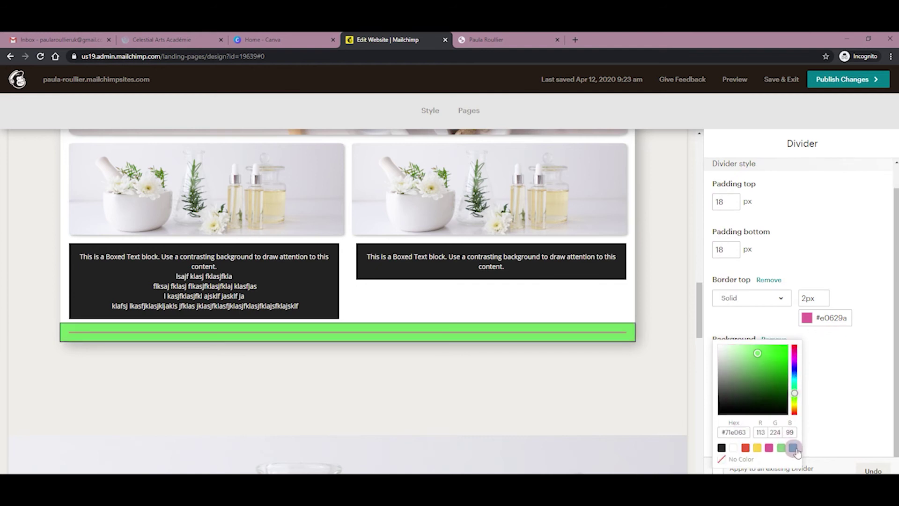
{"action": "left_click", "coordinate": [792, 448]}
{"action": "left_click", "coordinate": [824, 382]}
{"action": "mouse_move", "coordinate": [604, 343]}
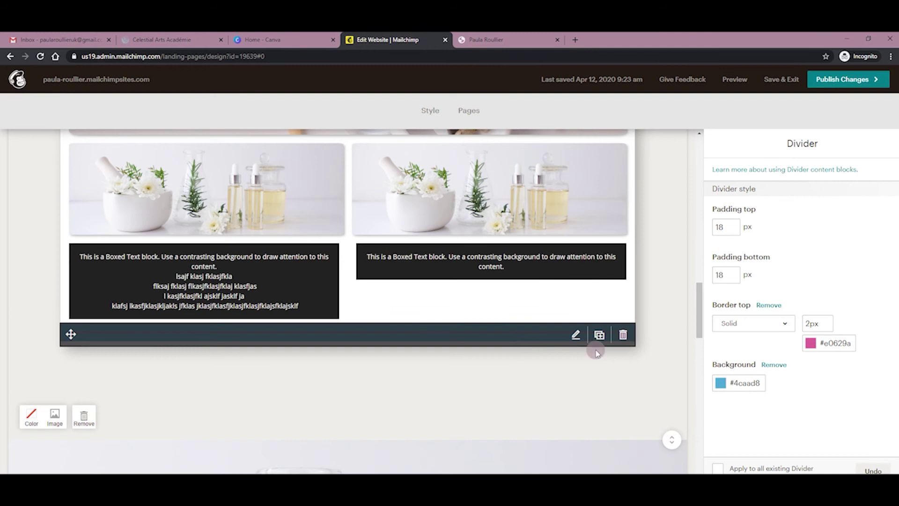
Set the divider's top and bottom padding to 50 px and move it between the Image Group and Boxed Text blocks
{"action": "left_click", "coordinate": [714, 228]}
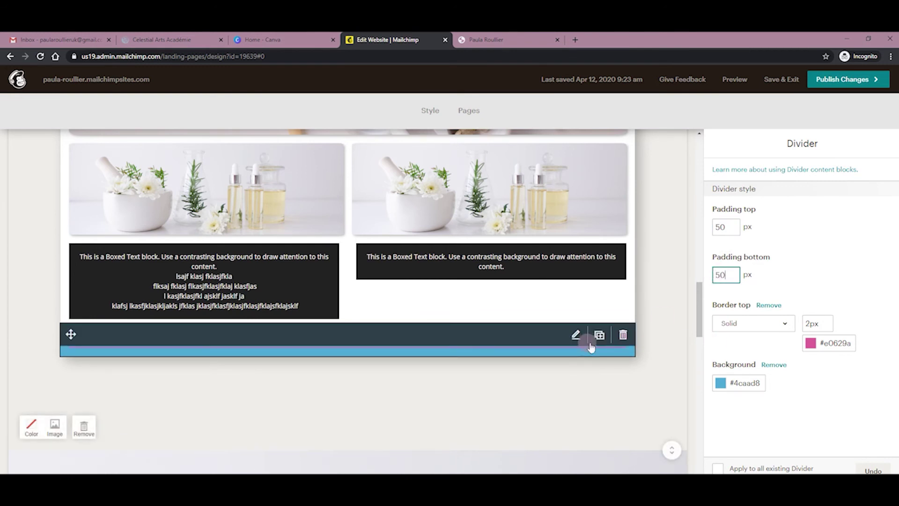
{"action": "left_click", "coordinate": [774, 332]}
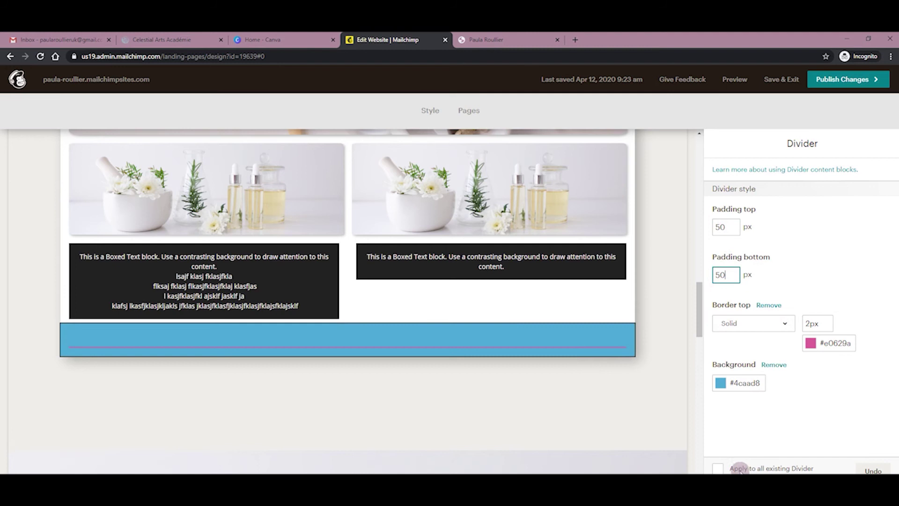
{"action": "key", "text": "Escape"}
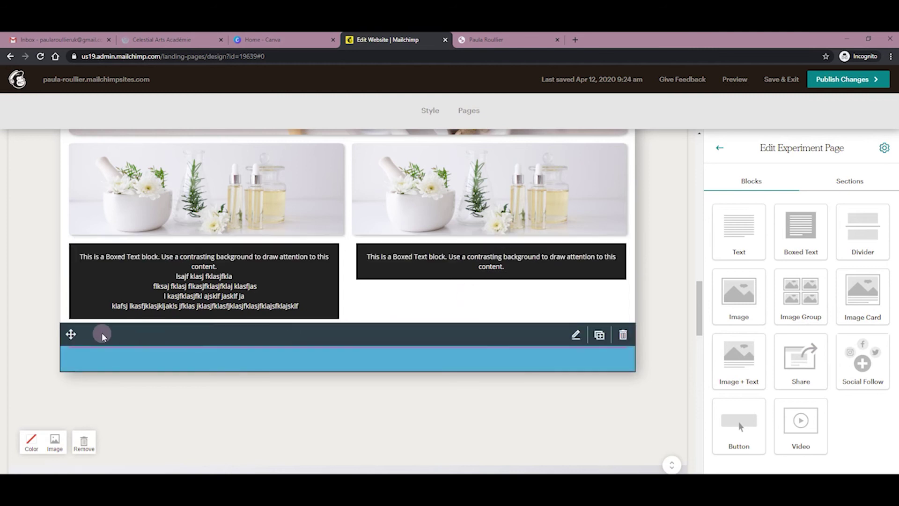
{"action": "left_click_drag", "start_coordinate": [73, 335], "coordinate": [214, 279]}
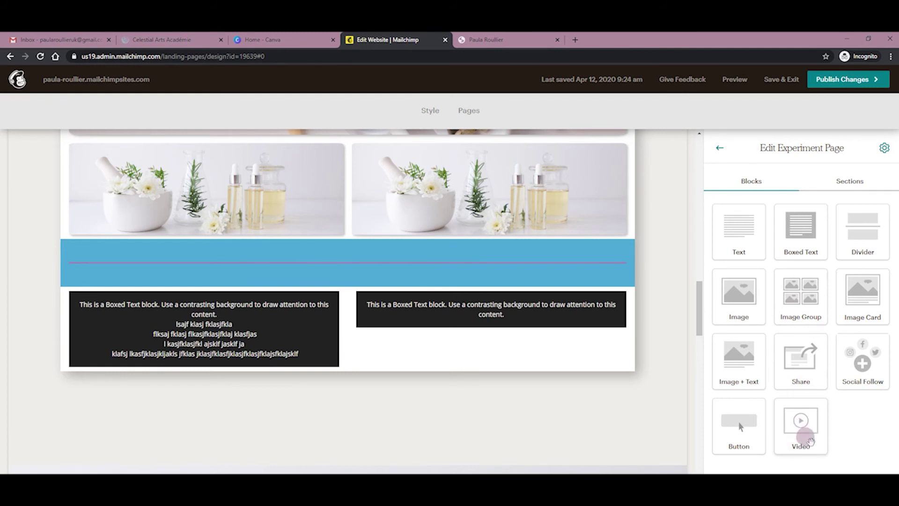
Add a Video block beneath the Boxed Text block and open youtube.com in a new browser tab
{"action": "left_click_drag", "start_coordinate": [810, 441], "coordinate": [412, 387]}
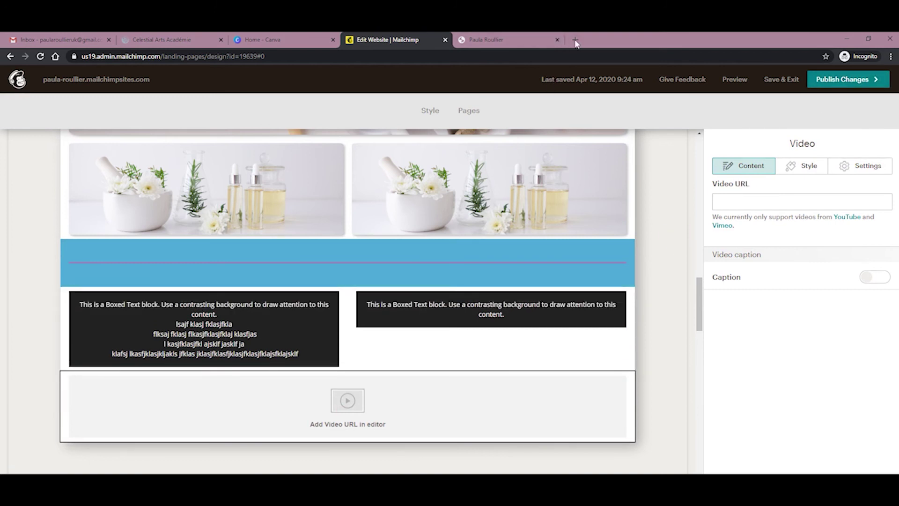
{"action": "left_click", "coordinate": [575, 39]}
{"action": "type", "text": "y"}
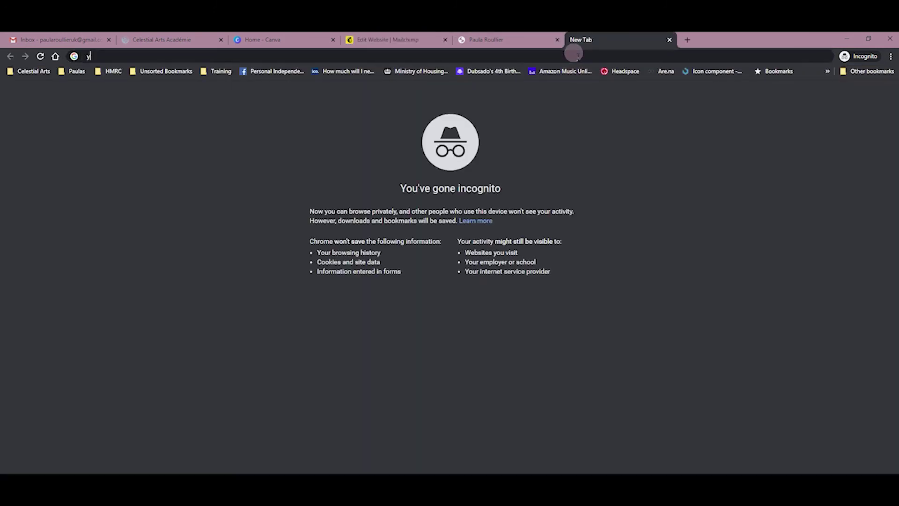
{"action": "type", "text": "outube.com"}
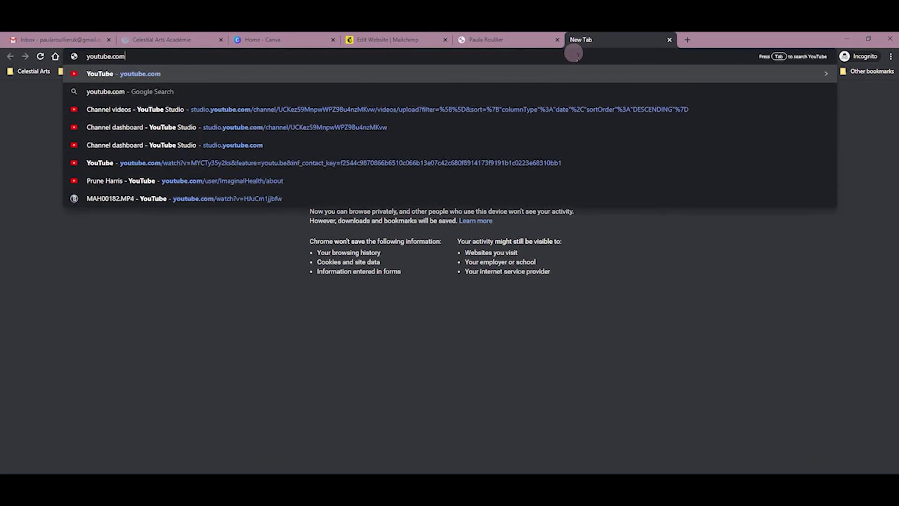
{"action": "key", "text": "Return"}
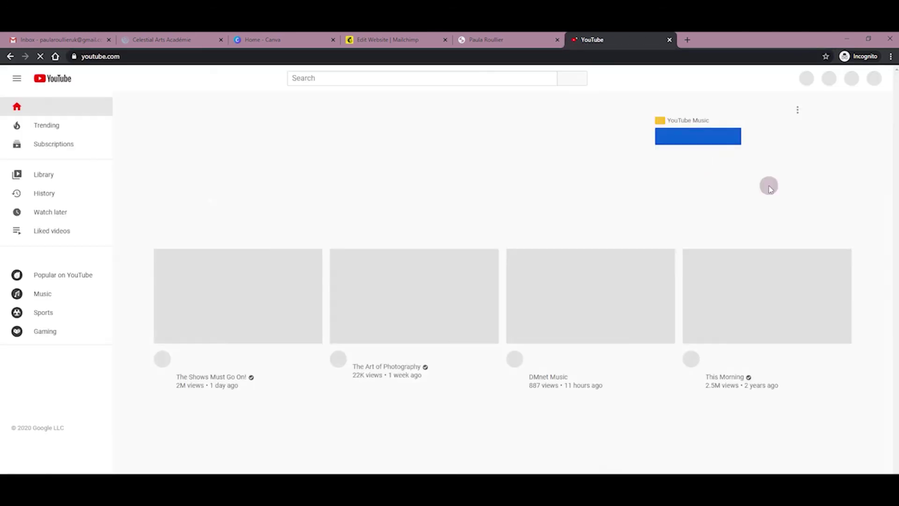
Search YouTube for "celestial arts" and open the Celestial Arts channel's list of videos
{"action": "left_click", "coordinate": [486, 80]}
{"action": "type", "text": "ce"}
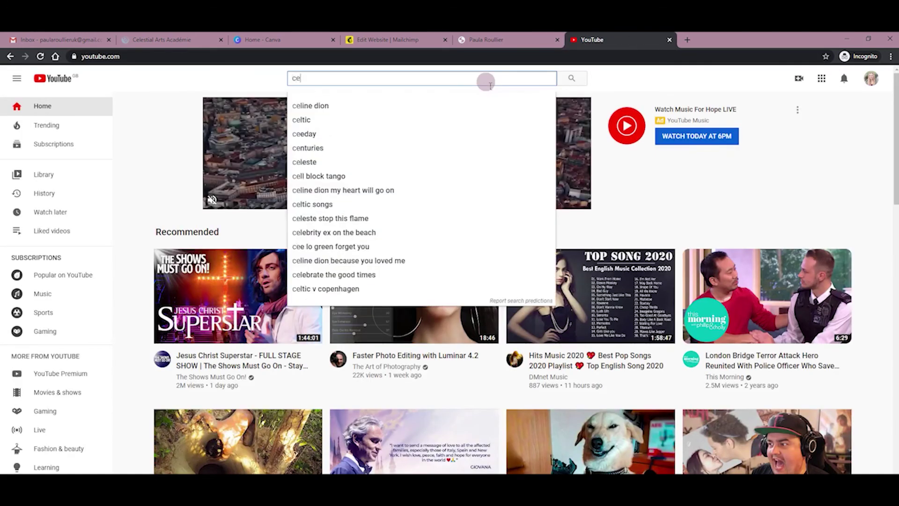
{"action": "type", "text": "lestial arts"}
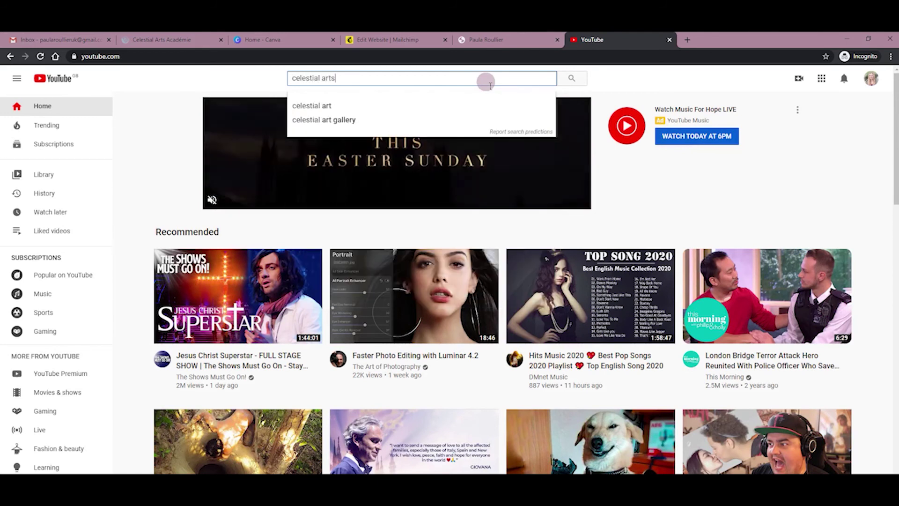
{"action": "key", "text": "Return"}
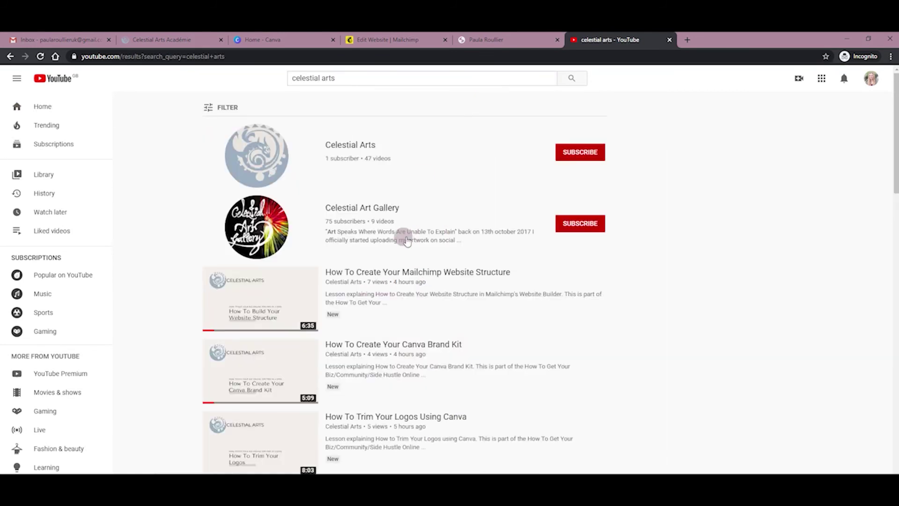
{"action": "left_click", "coordinate": [360, 149]}
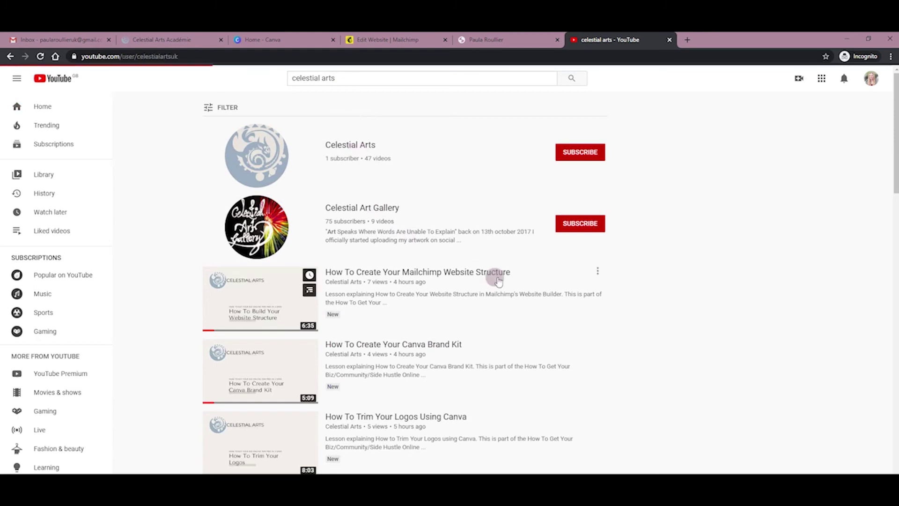
{"action": "left_click", "coordinate": [280, 278]}
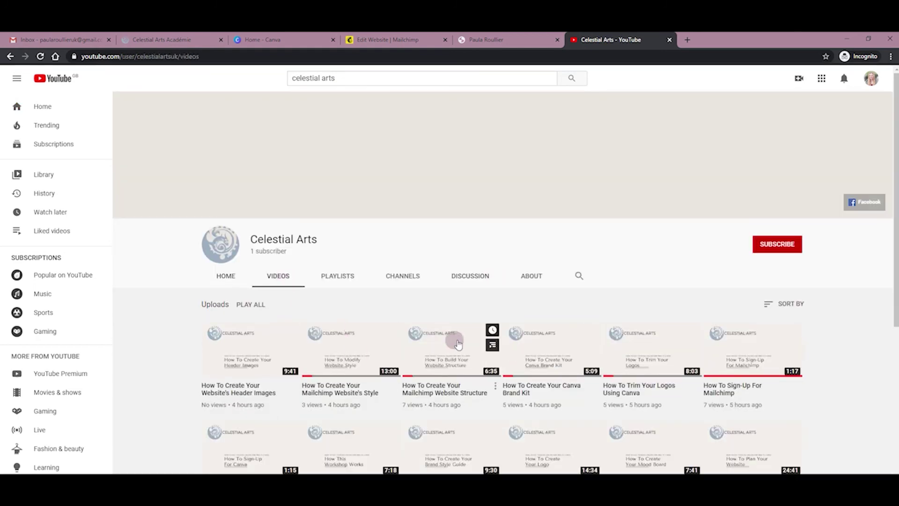
Open the "One day to go!!! Eeek!!!" video, pause it and copy its share link
{"action": "scroll", "coordinate": [481, 340], "scroll_direction": "down", "scroll_amount": 3}
{"action": "scroll", "coordinate": [482, 340], "scroll_direction": "down", "scroll_amount": 2}
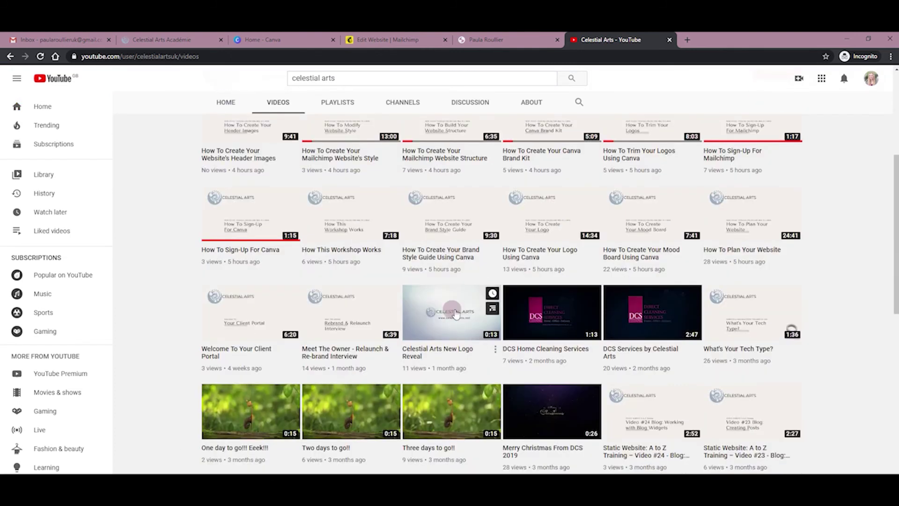
{"action": "scroll", "coordinate": [455, 315], "scroll_direction": "down", "scroll_amount": 2}
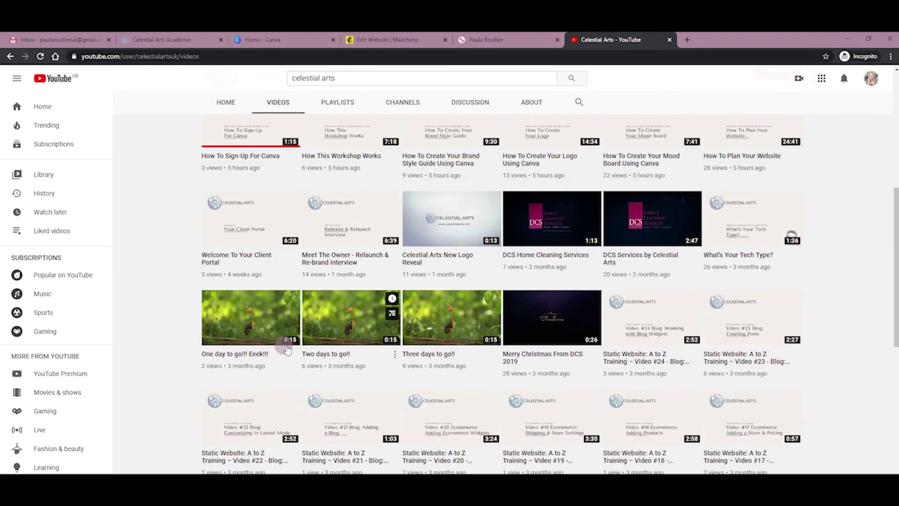
{"action": "left_click", "coordinate": [258, 327]}
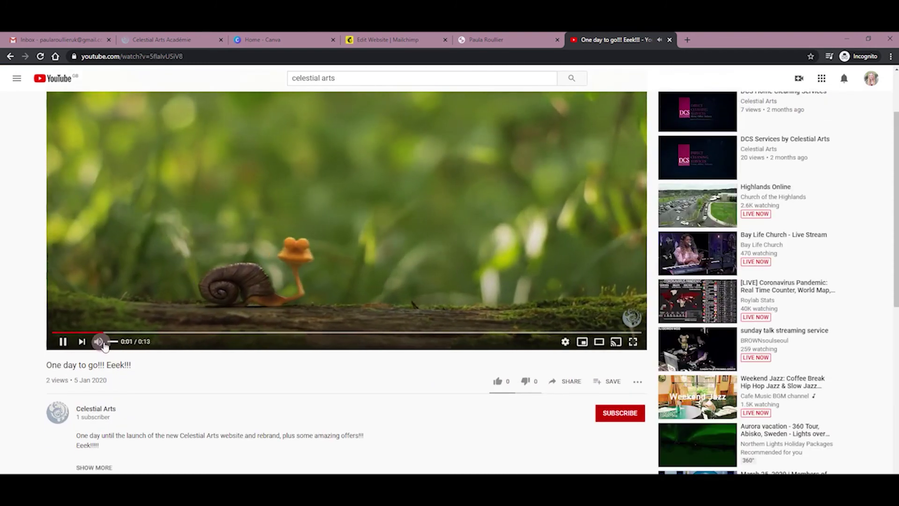
{"action": "left_click", "coordinate": [63, 341]}
{"action": "left_click", "coordinate": [570, 385]}
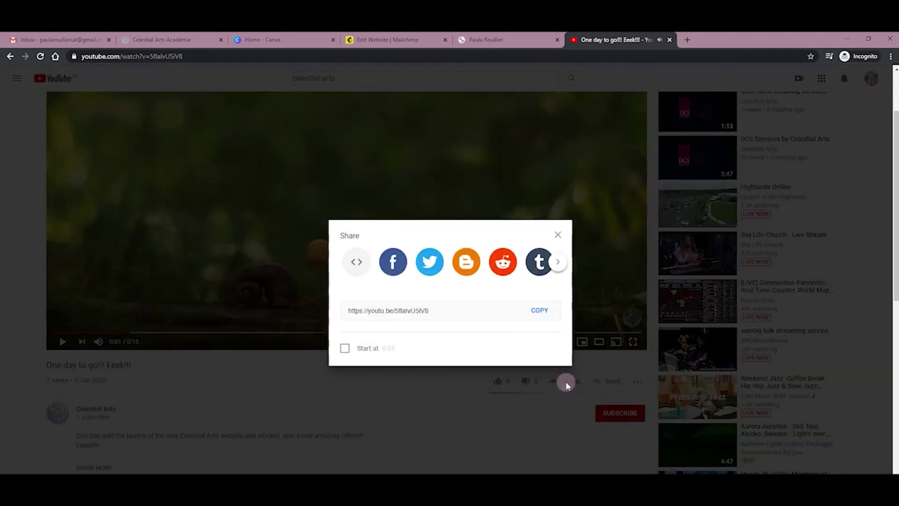
{"action": "left_click", "coordinate": [538, 309]}
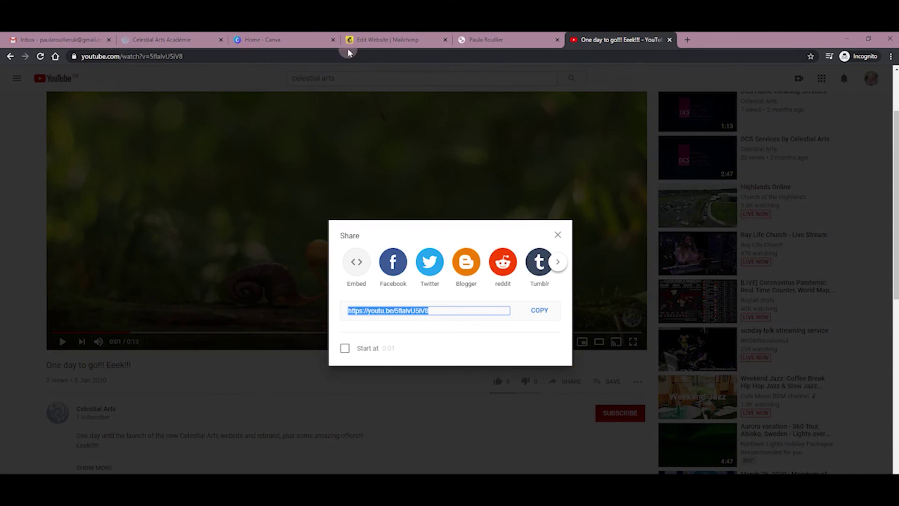
Return to the Mailchimp editor, paste the copied link as the Video block's URL and check the embedded video
{"action": "left_click", "coordinate": [388, 39]}
{"action": "left_click", "coordinate": [733, 202]}
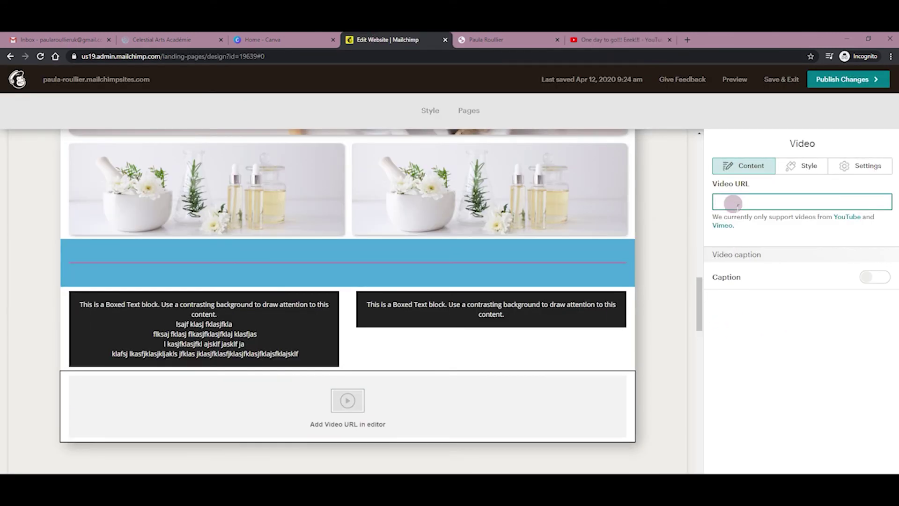
{"action": "key", "text": "ctrl+v"}
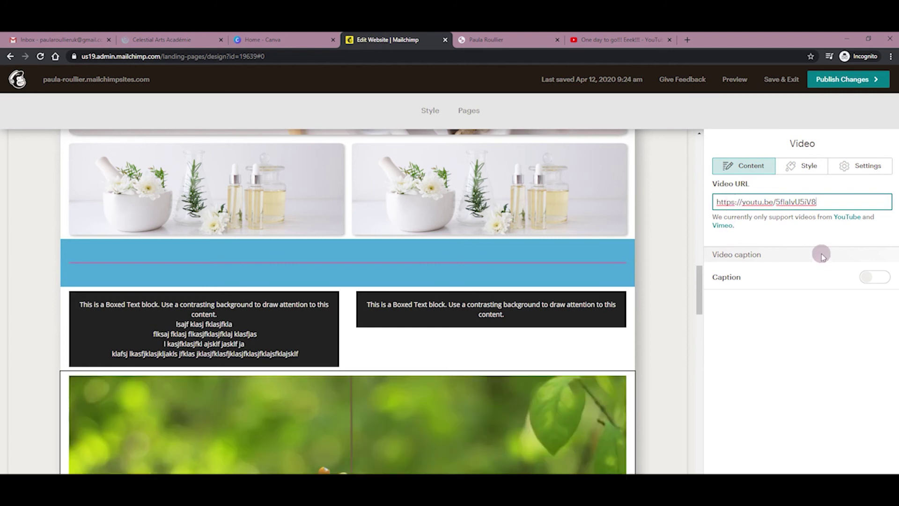
{"action": "scroll", "coordinate": [539, 354], "scroll_direction": "down", "scroll_amount": 5}
{"action": "scroll", "coordinate": [645, 330], "scroll_direction": "up", "scroll_amount": 1}
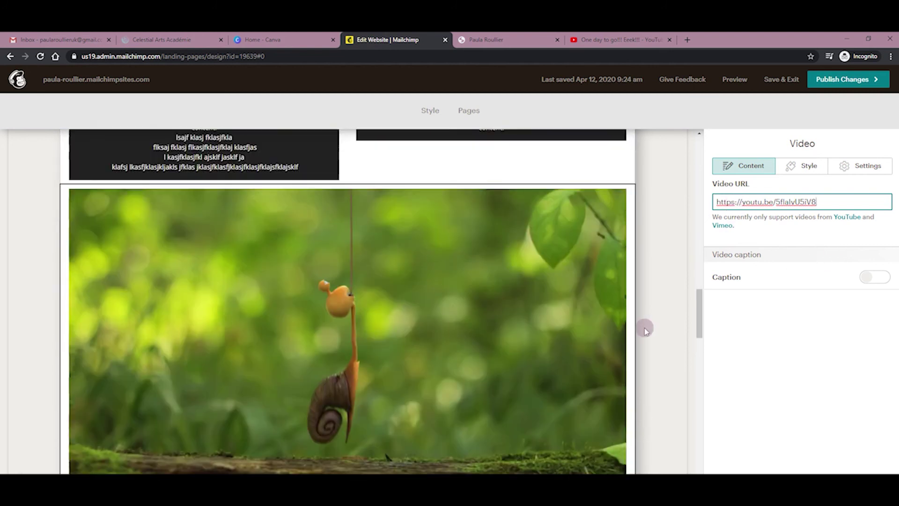
{"action": "scroll", "coordinate": [645, 330], "scroll_direction": "up", "scroll_amount": 1}
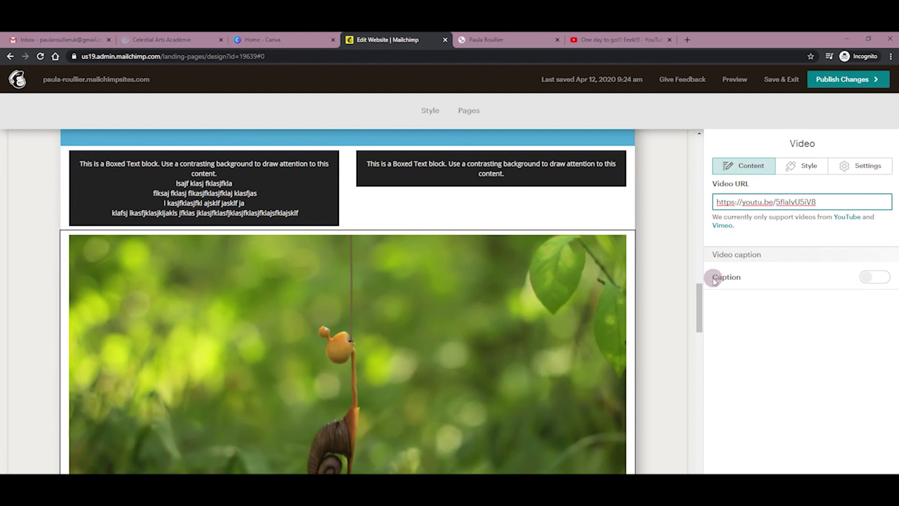
Turn on the Video block's caption and set the caption position to Right
{"action": "scroll", "coordinate": [532, 301], "scroll_direction": "down", "scroll_amount": 3}
{"action": "left_click", "coordinate": [873, 278]}
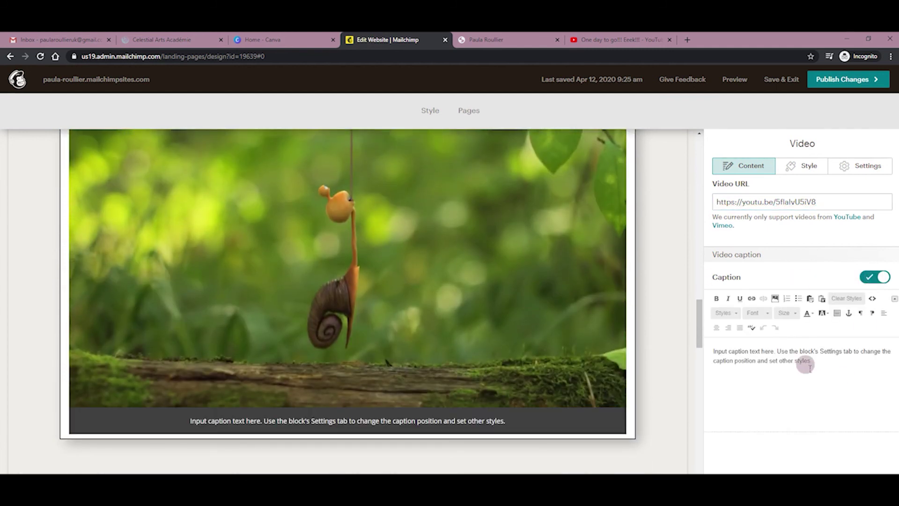
{"action": "left_click", "coordinate": [856, 165]}
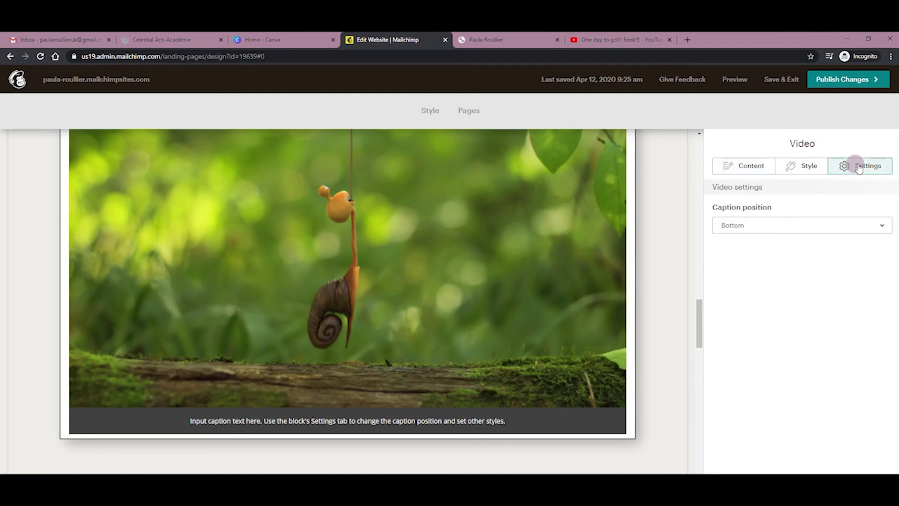
{"action": "left_click", "coordinate": [814, 229]}
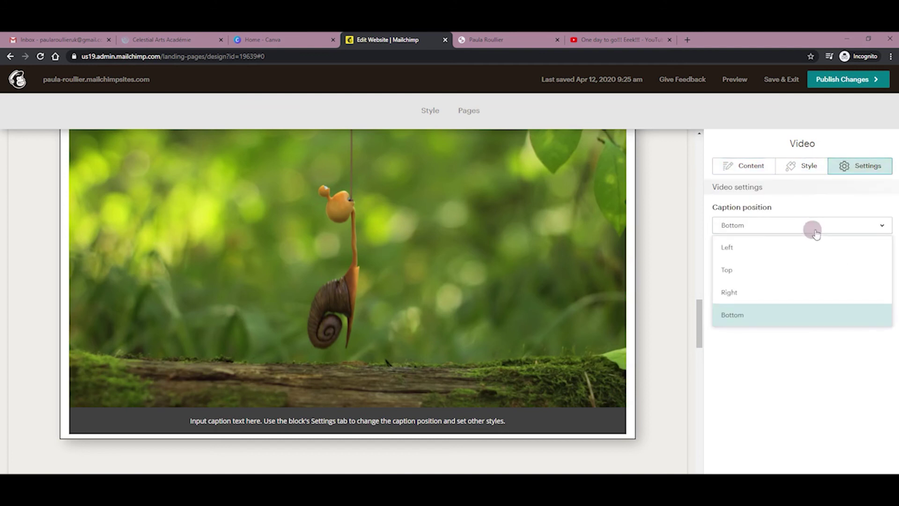
{"action": "left_click", "coordinate": [781, 293]}
{"action": "scroll", "coordinate": [666, 290], "scroll_direction": "up", "scroll_amount": 4}
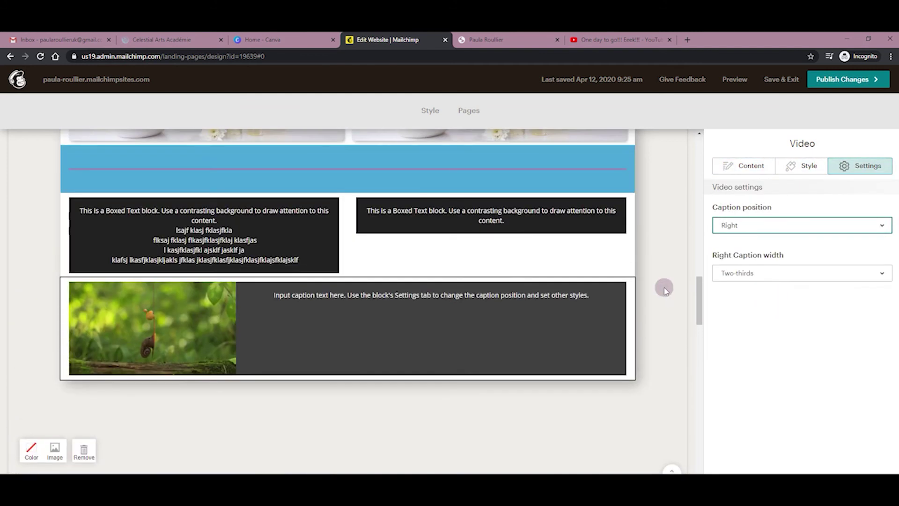
Try the Top position for the video caption, and set the caption position to Left
{"action": "left_click", "coordinate": [757, 230]}
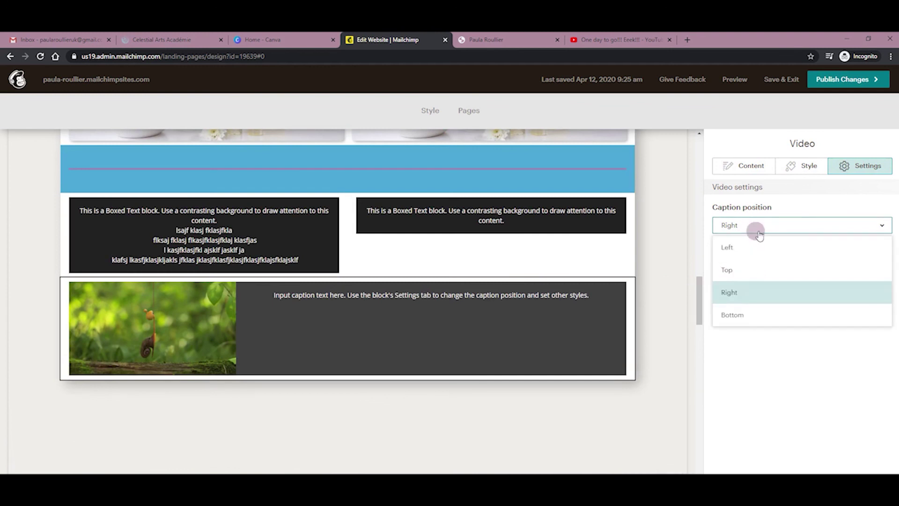
{"action": "left_click", "coordinate": [752, 268]}
{"action": "left_click", "coordinate": [759, 228]}
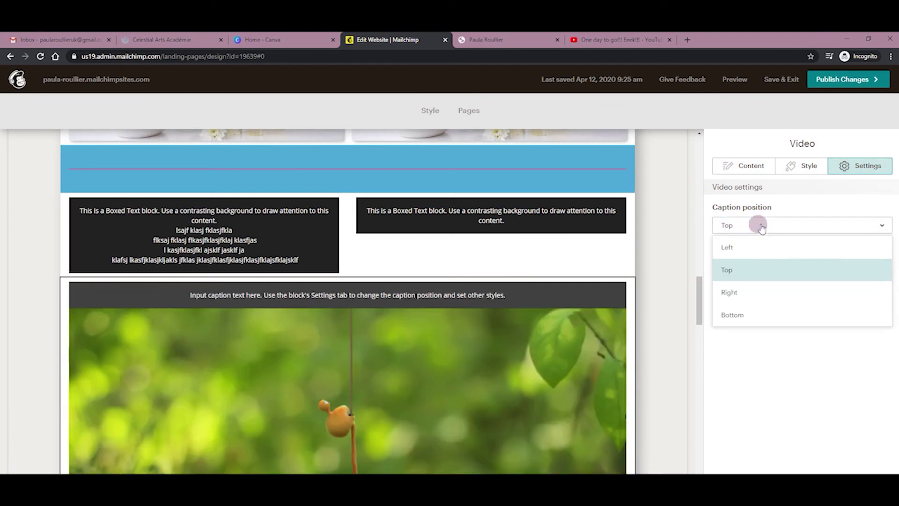
{"action": "left_click", "coordinate": [759, 247]}
Try the One-third, Half, Two-thirds and Three-quarters widths for the video caption and settle on Half
{"action": "left_click", "coordinate": [769, 272]}
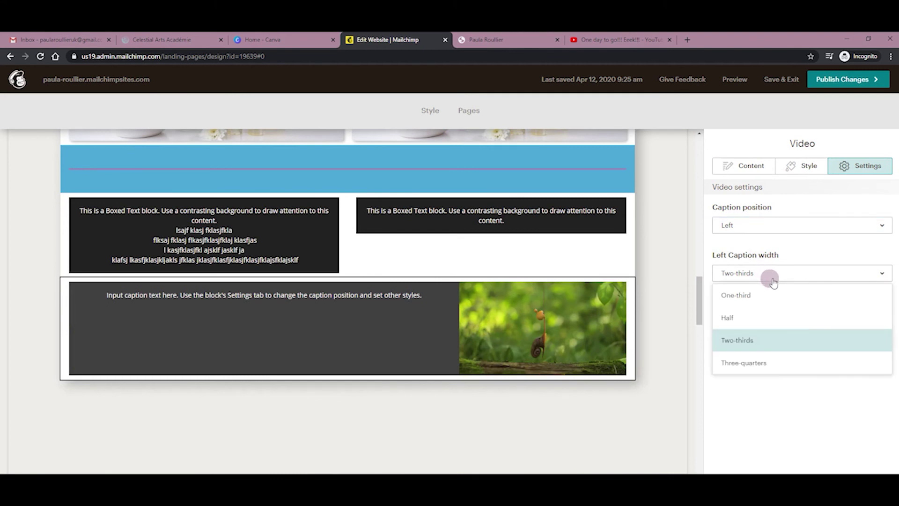
{"action": "left_click", "coordinate": [758, 299]}
{"action": "left_click", "coordinate": [754, 280]}
{"action": "left_click", "coordinate": [749, 314]}
{"action": "left_click", "coordinate": [758, 276]}
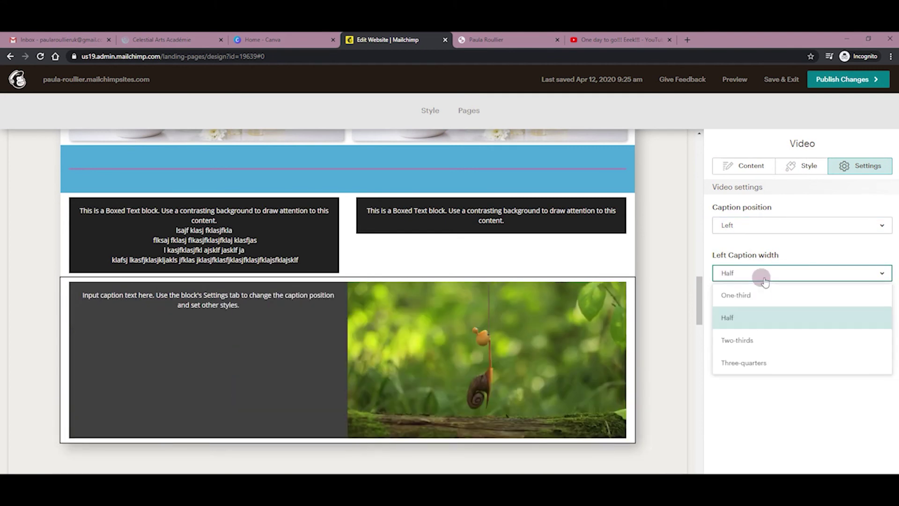
{"action": "left_click", "coordinate": [762, 338]}
{"action": "left_click", "coordinate": [759, 274]}
{"action": "left_click", "coordinate": [758, 363]}
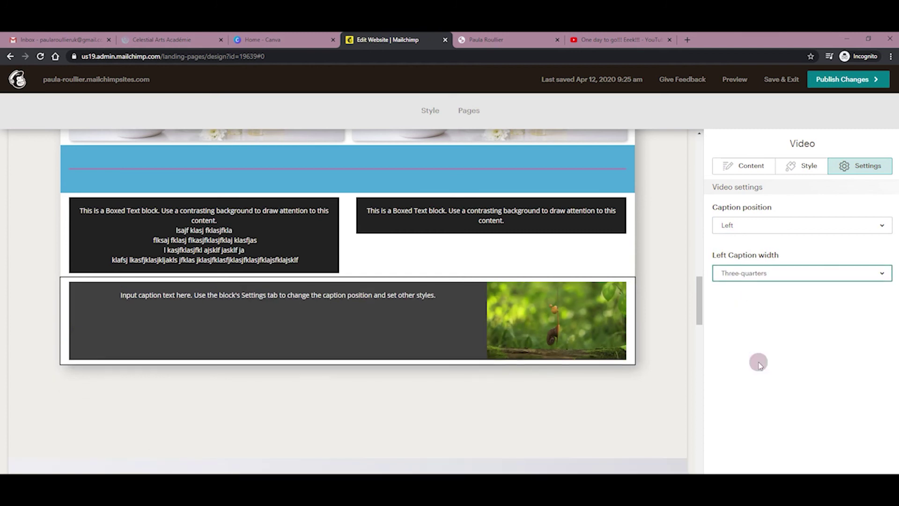
{"action": "left_click", "coordinate": [748, 273]}
{"action": "left_click", "coordinate": [750, 314]}
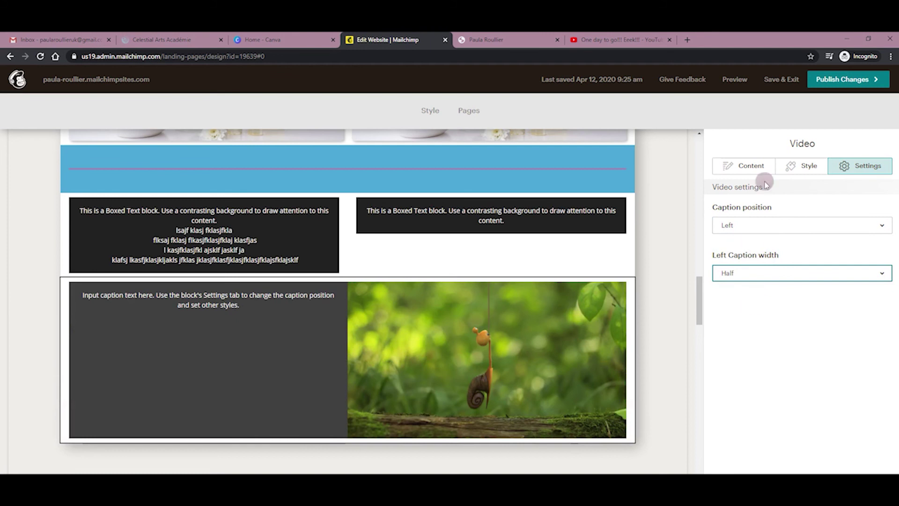
Change the video caption's background to the green swatch #89d085
{"action": "left_click", "coordinate": [801, 165]}
{"action": "scroll", "coordinate": [791, 250], "scroll_direction": "down", "scroll_amount": 2}
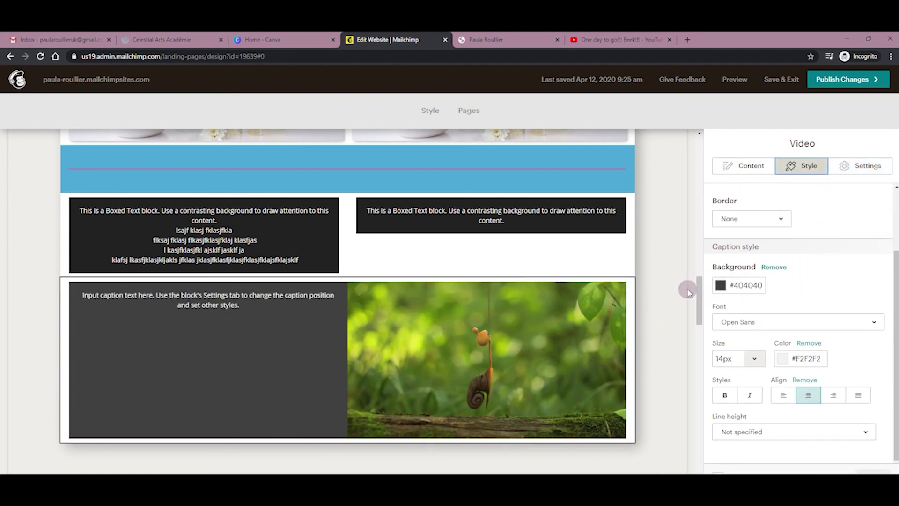
{"action": "left_click", "coordinate": [732, 286]}
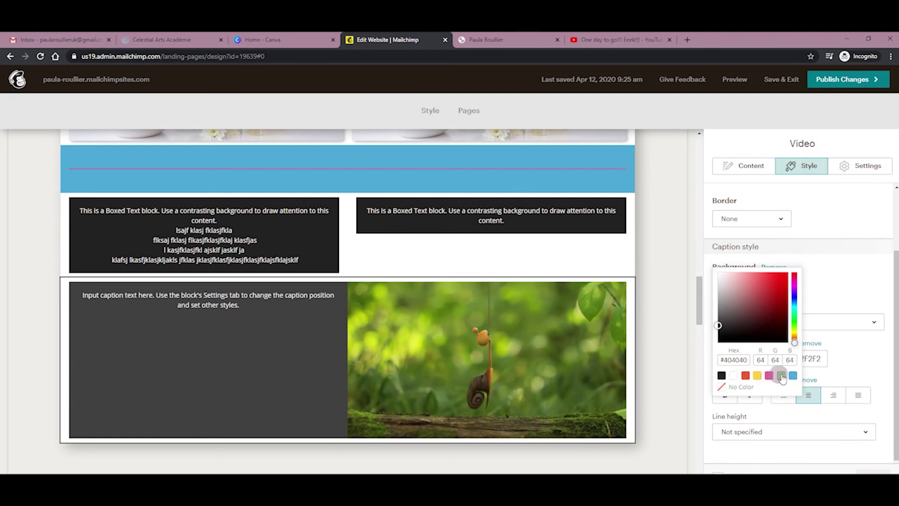
{"action": "left_click", "coordinate": [781, 376]}
{"action": "left_click", "coordinate": [828, 283]}
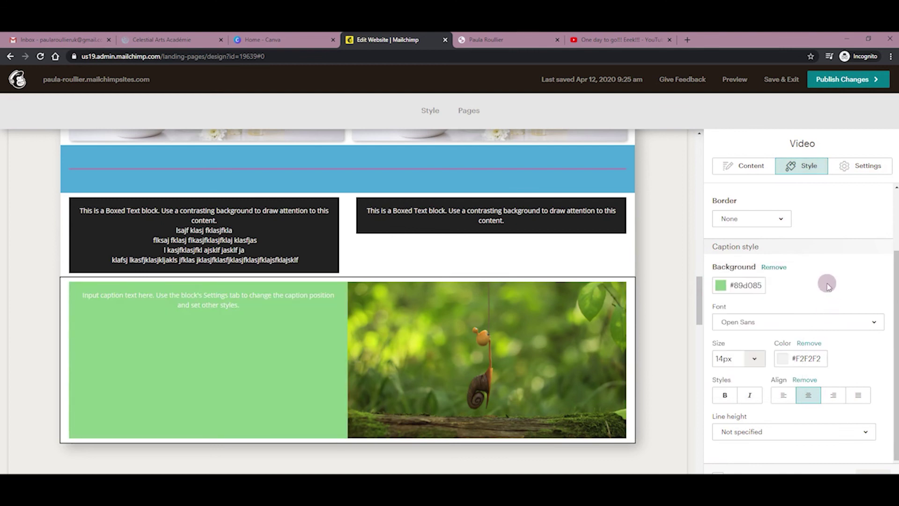
Set the video caption's font to Merriweather and its size to 30px
{"action": "left_click", "coordinate": [802, 328]}
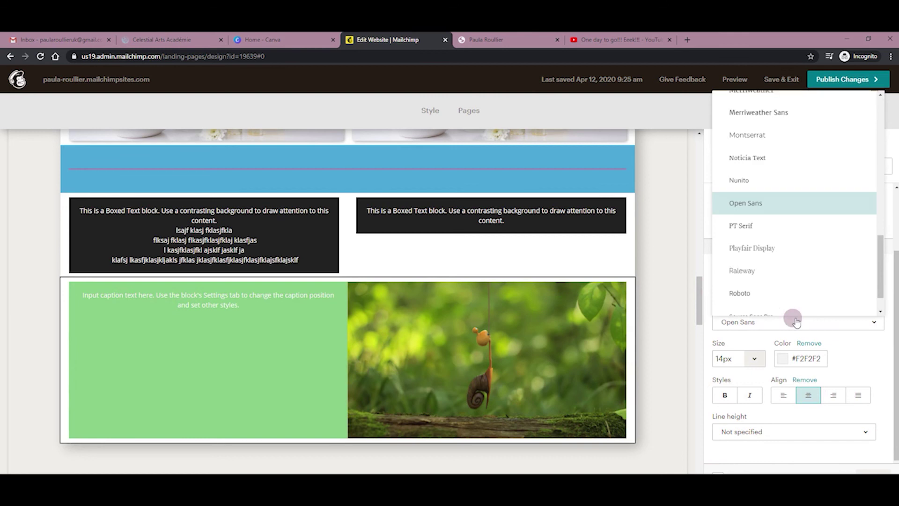
{"action": "scroll", "coordinate": [783, 164], "scroll_direction": "up", "scroll_amount": 4}
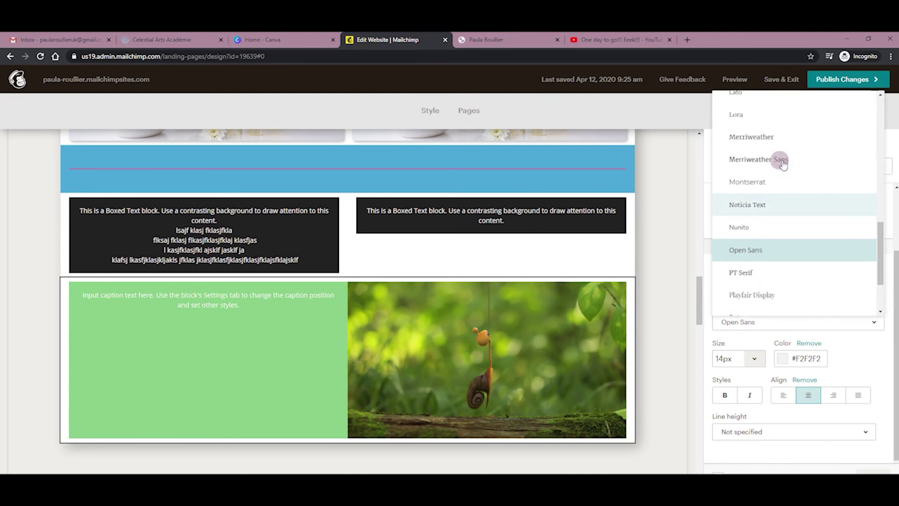
{"action": "left_click", "coordinate": [788, 195]}
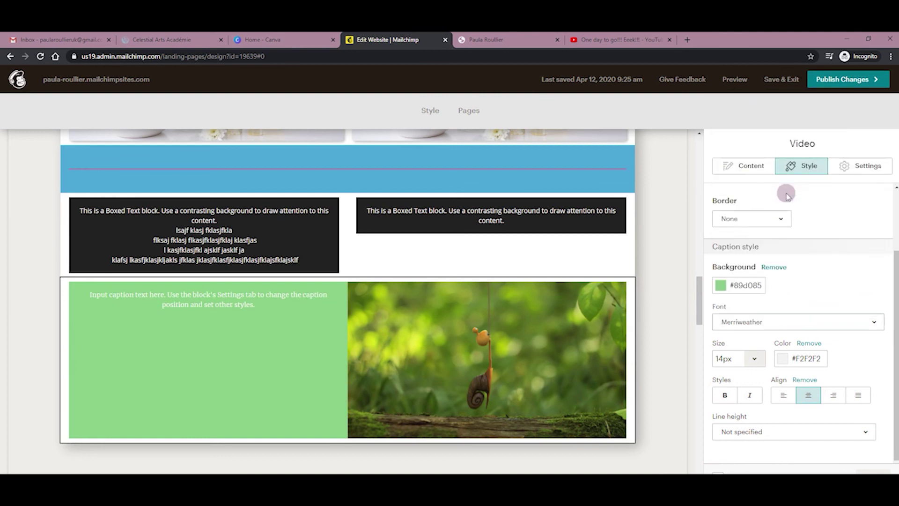
{"action": "left_click", "coordinate": [742, 359]}
{"action": "left_click", "coordinate": [746, 347]}
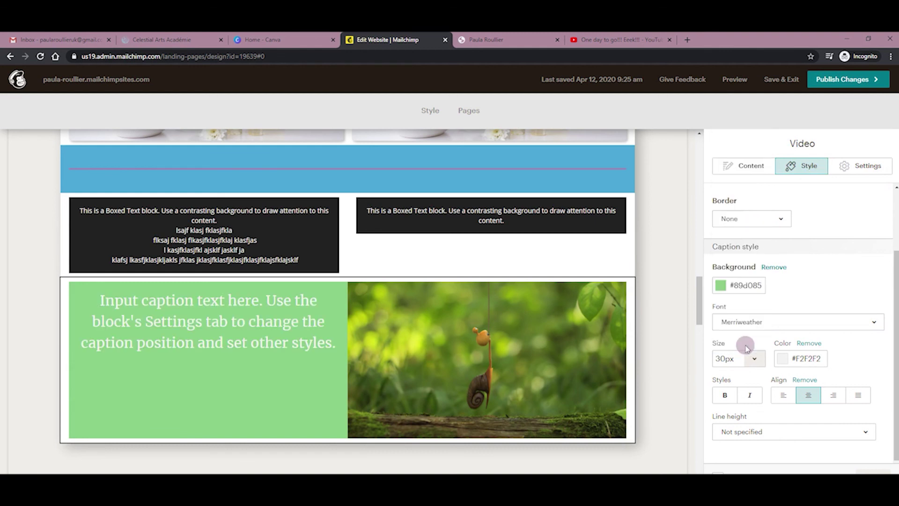
Align the video caption text to the left and set its line height to Double space
{"action": "left_click", "coordinate": [783, 395]}
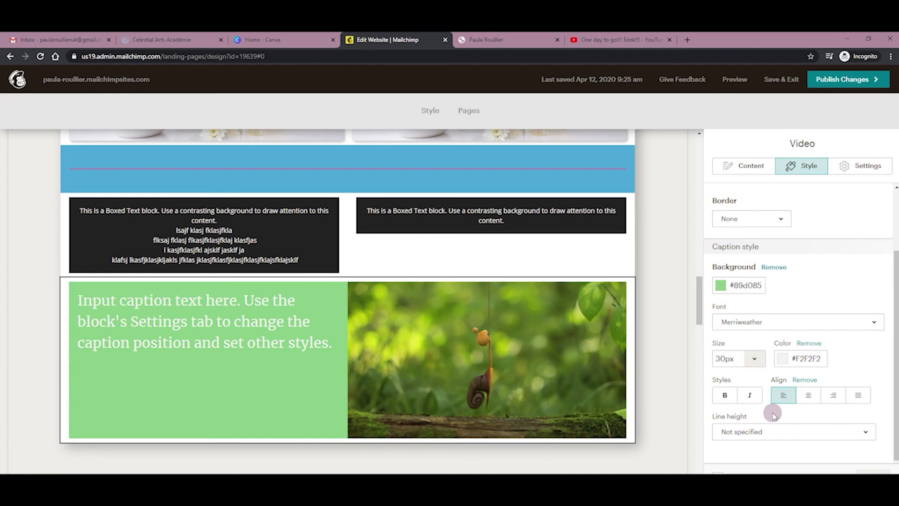
{"action": "left_click", "coordinate": [791, 428]}
{"action": "left_click", "coordinate": [784, 416]}
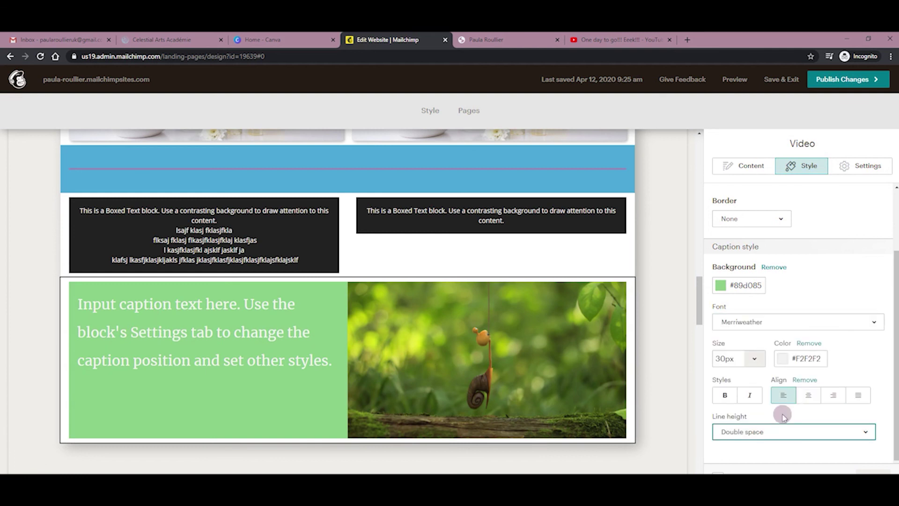
{"action": "scroll", "coordinate": [817, 290], "scroll_direction": "up", "scroll_amount": 2}
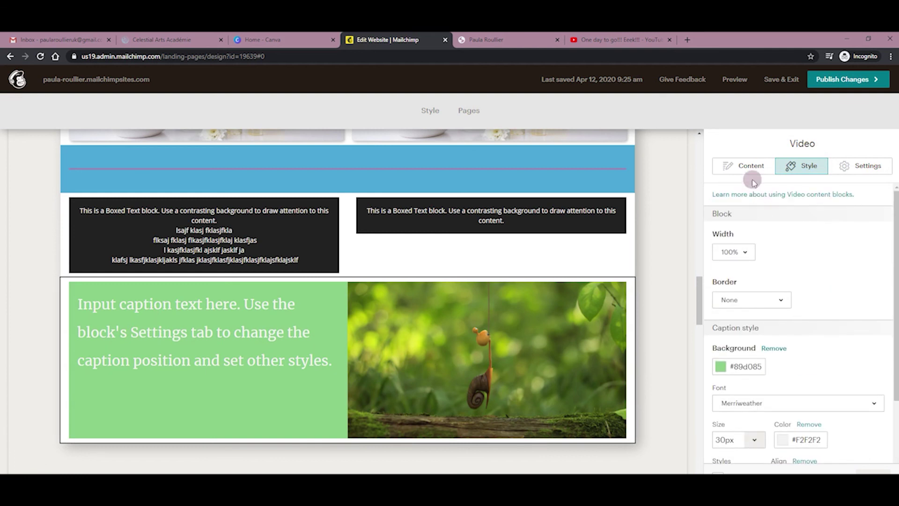
Insert a blank line above the video caption text and make "xt here. Use the" bold italic
{"action": "left_click", "coordinate": [744, 166]}
{"action": "left_click", "coordinate": [710, 351]}
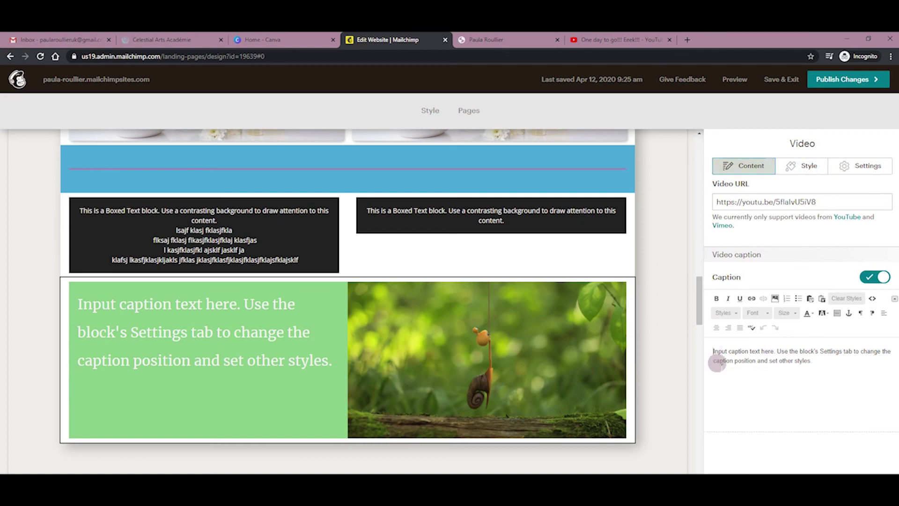
{"action": "key", "text": "Return"}
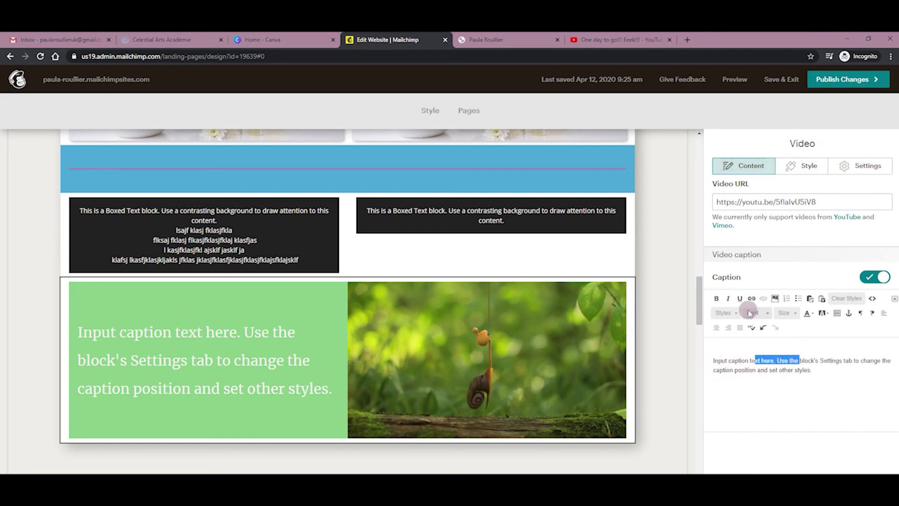
{"action": "left_click", "coordinate": [729, 299]}
{"action": "left_click", "coordinate": [730, 299]}
{"action": "left_click", "coordinate": [784, 384]}
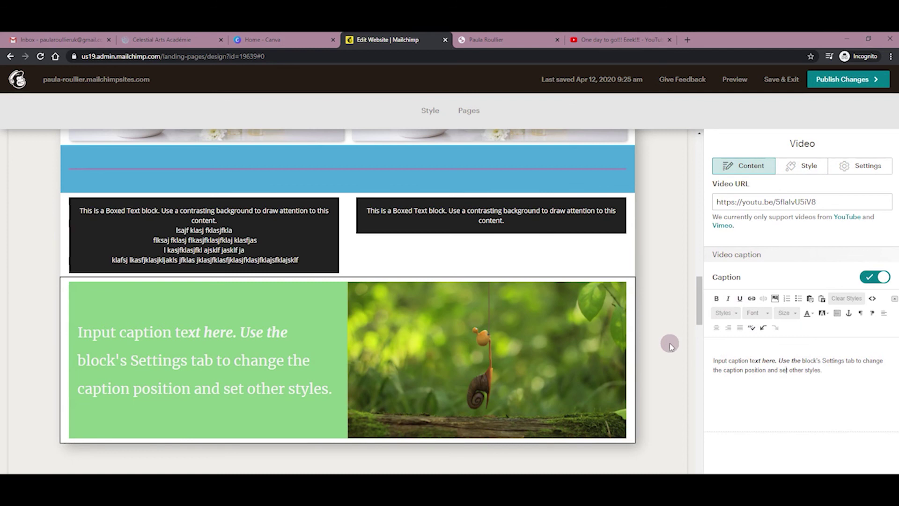
Review the page up to its header, and close the Video block's options to return to the block list
{"action": "scroll", "coordinate": [669, 346], "scroll_direction": "down", "scroll_amount": 2}
{"action": "scroll", "coordinate": [664, 341], "scroll_direction": "up", "scroll_amount": 3}
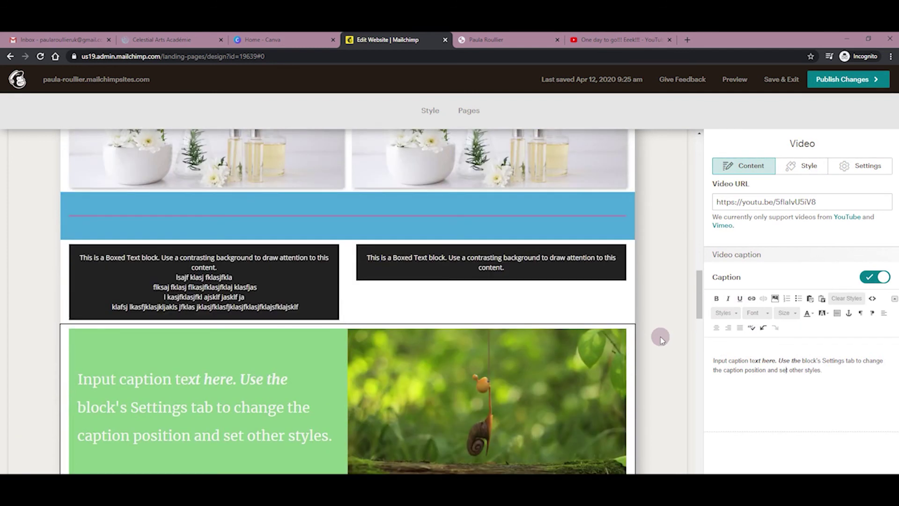
{"action": "scroll", "coordinate": [670, 326], "scroll_direction": "up", "scroll_amount": 1}
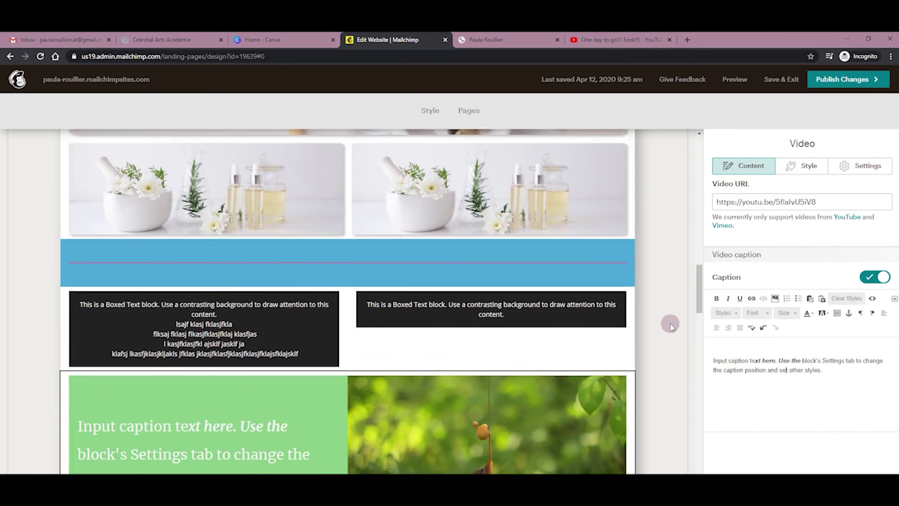
{"action": "scroll", "coordinate": [674, 244], "scroll_direction": "up", "scroll_amount": 15}
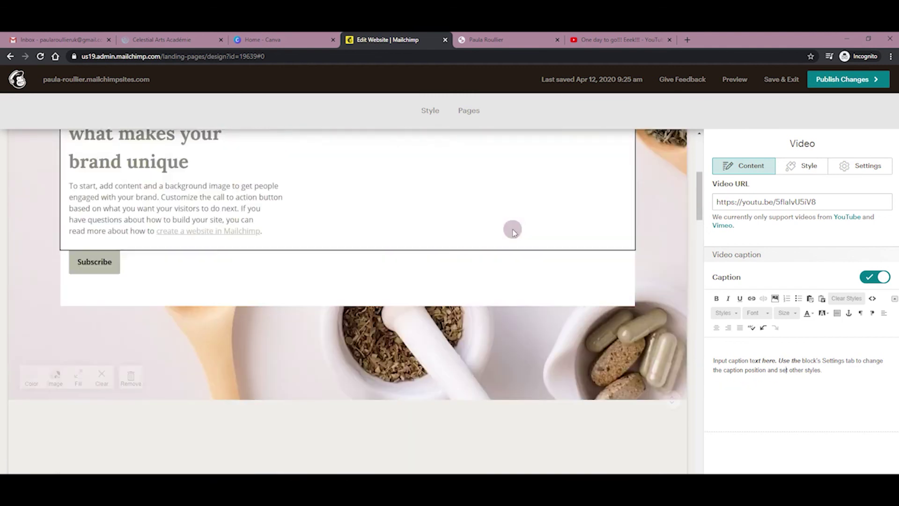
{"action": "scroll", "coordinate": [419, 218], "scroll_direction": "up", "scroll_amount": 2}
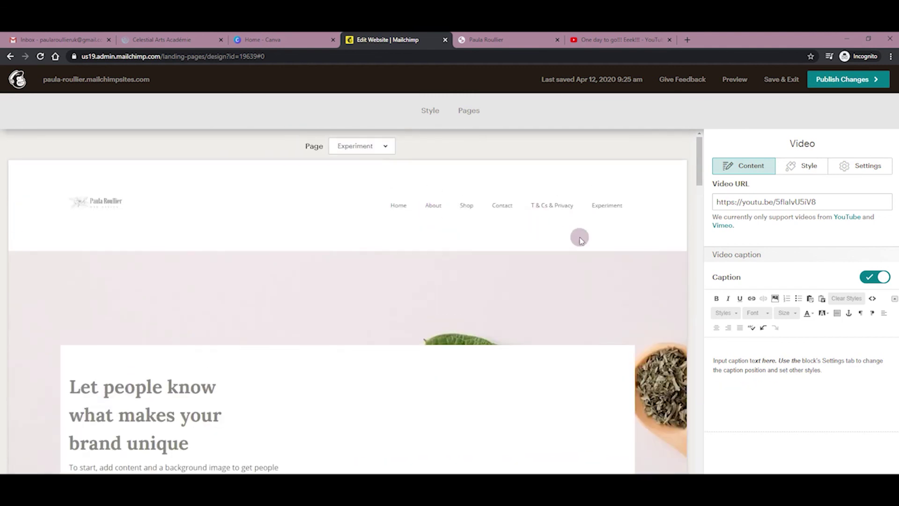
{"action": "left_click", "coordinate": [772, 468]}
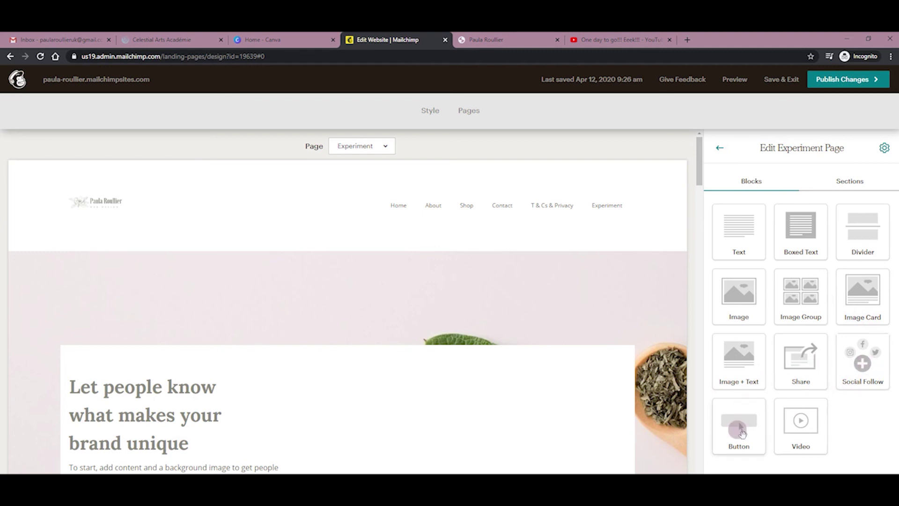
Add a Button block directly below the captioned Video block
{"action": "scroll", "coordinate": [616, 331], "scroll_direction": "down", "scroll_amount": 7}
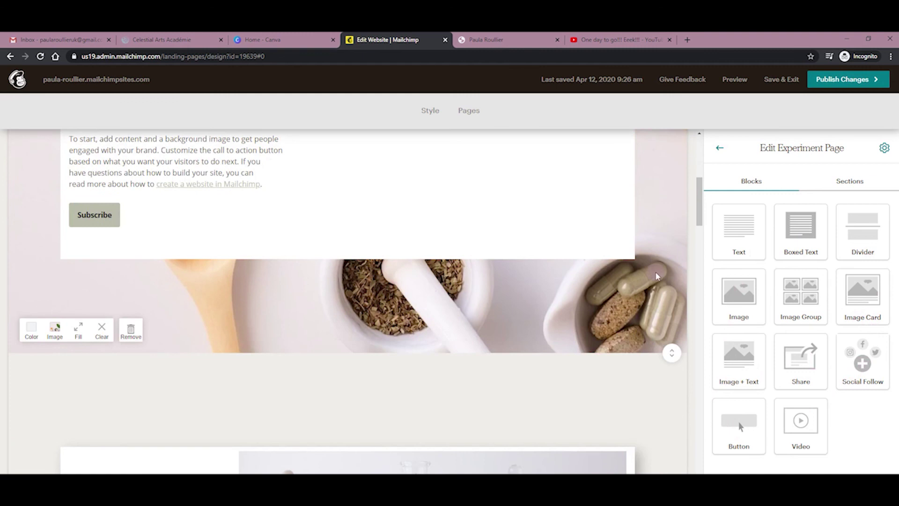
{"action": "scroll", "coordinate": [644, 389], "scroll_direction": "down", "scroll_amount": 10}
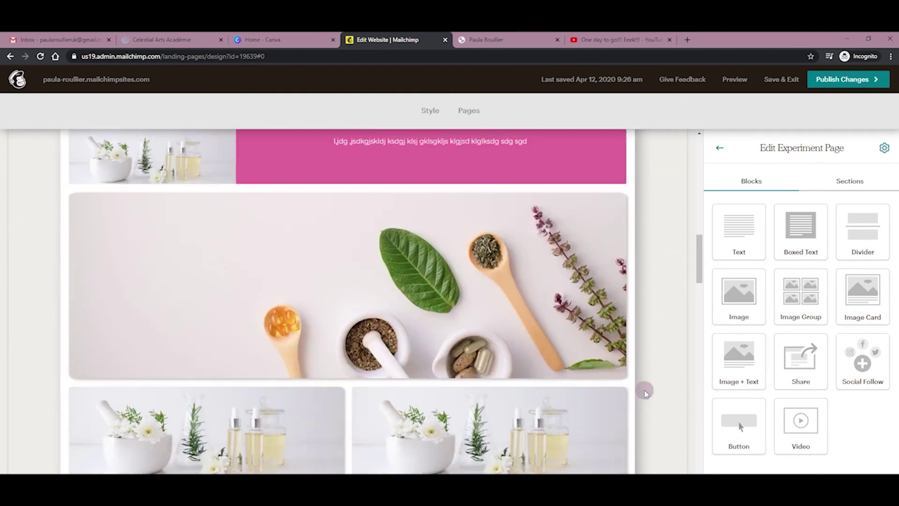
{"action": "scroll", "coordinate": [645, 392], "scroll_direction": "down", "scroll_amount": 7}
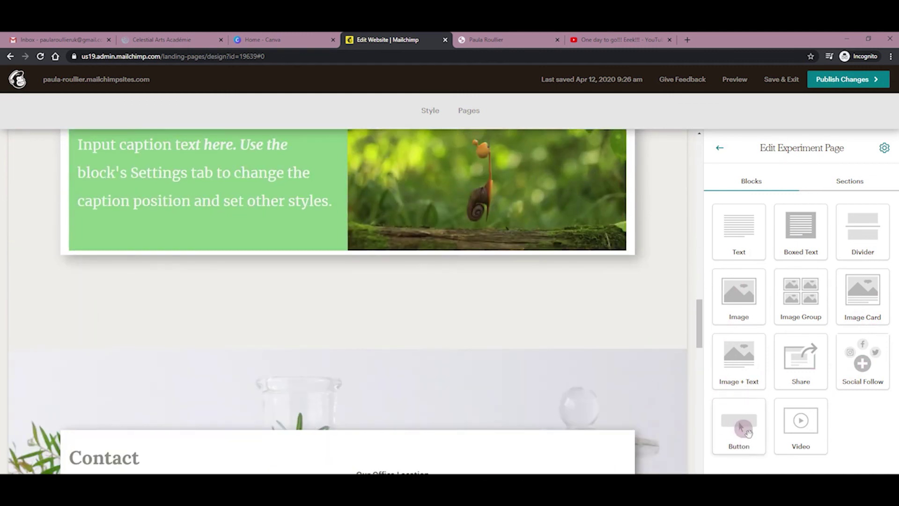
{"action": "left_click_drag", "start_coordinate": [751, 436], "coordinate": [592, 288]}
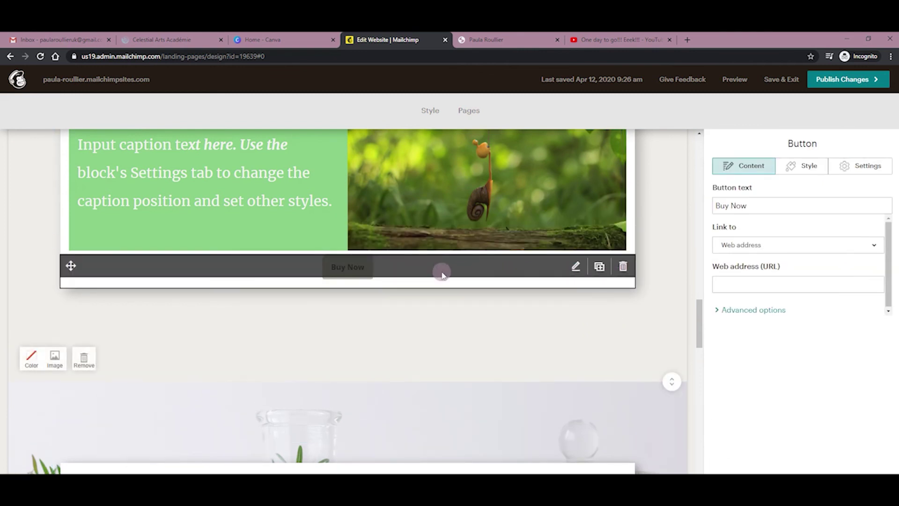
Set the Buy Now button's width to Full width, checking its alignment options and keeping Center
{"action": "left_click", "coordinate": [863, 169]}
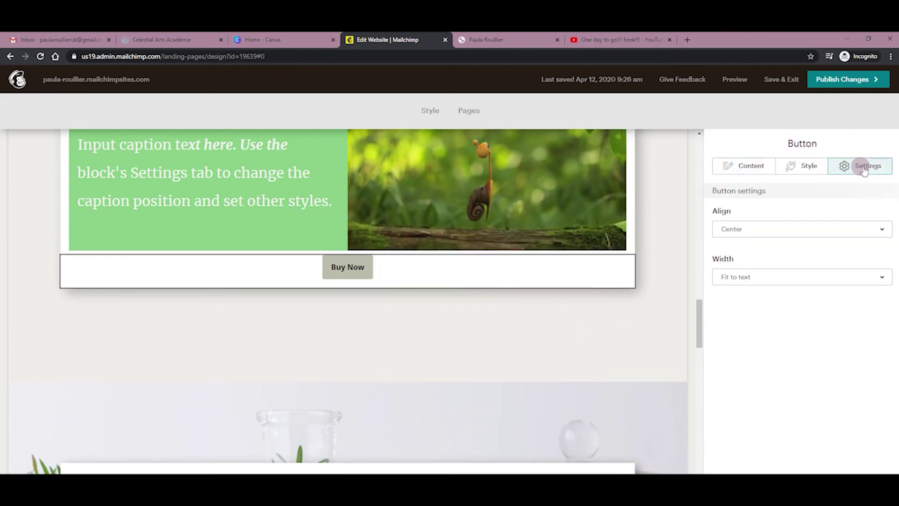
{"action": "left_click", "coordinate": [805, 233]}
{"action": "left_click", "coordinate": [796, 347]}
{"action": "left_click", "coordinate": [791, 277]}
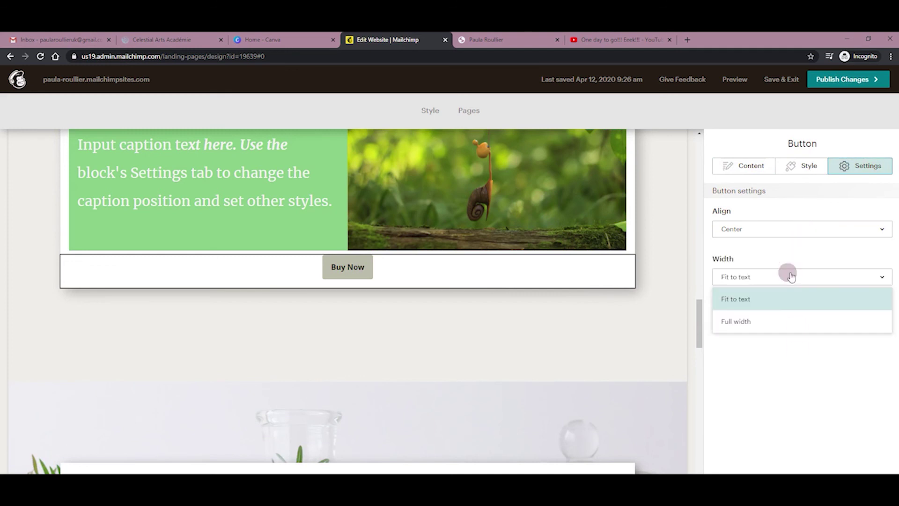
{"action": "left_click", "coordinate": [781, 321]}
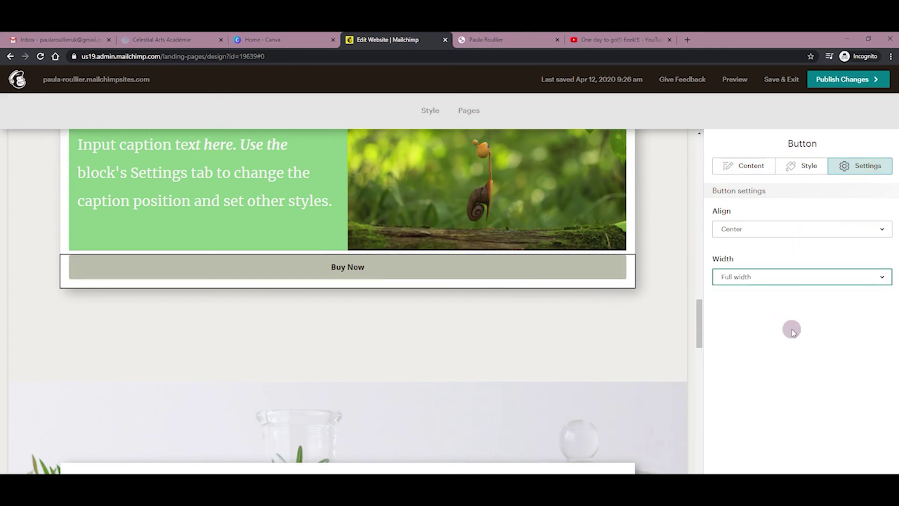
{"action": "left_click", "coordinate": [797, 231]}
{"action": "left_click", "coordinate": [789, 342]}
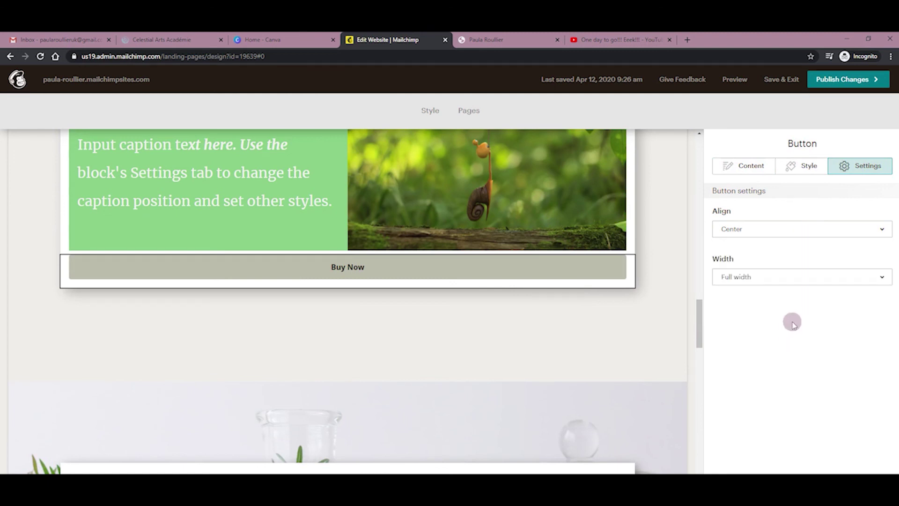
Examine the Button block's padding, border, rounded corner, background and text style options, and return to its content options
{"action": "left_click", "coordinate": [801, 166]}
{"action": "scroll", "coordinate": [796, 290], "scroll_direction": "down", "scroll_amount": 1}
{"action": "scroll", "coordinate": [814, 304], "scroll_direction": "down", "scroll_amount": 1}
{"action": "mouse_move", "coordinate": [546, 267]}
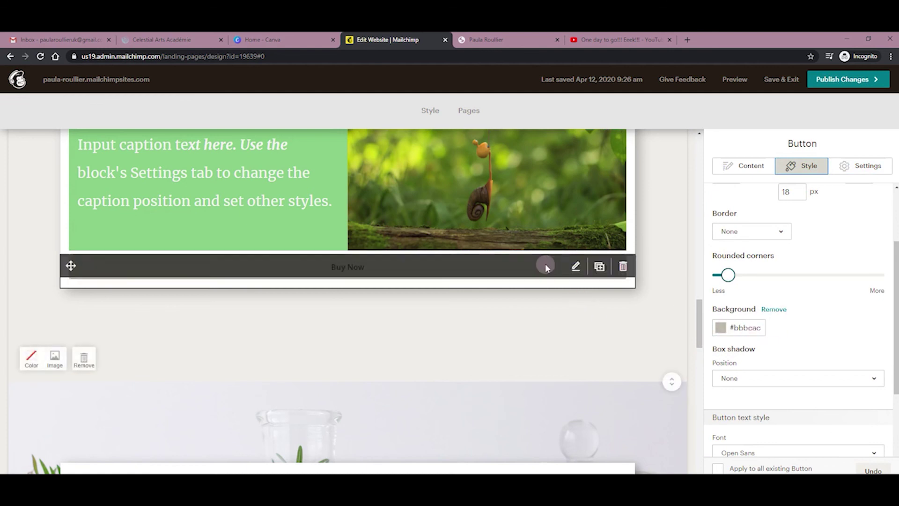
{"action": "scroll", "coordinate": [813, 315], "scroll_direction": "down", "scroll_amount": 2}
{"action": "scroll", "coordinate": [812, 316], "scroll_direction": "up", "scroll_amount": 4}
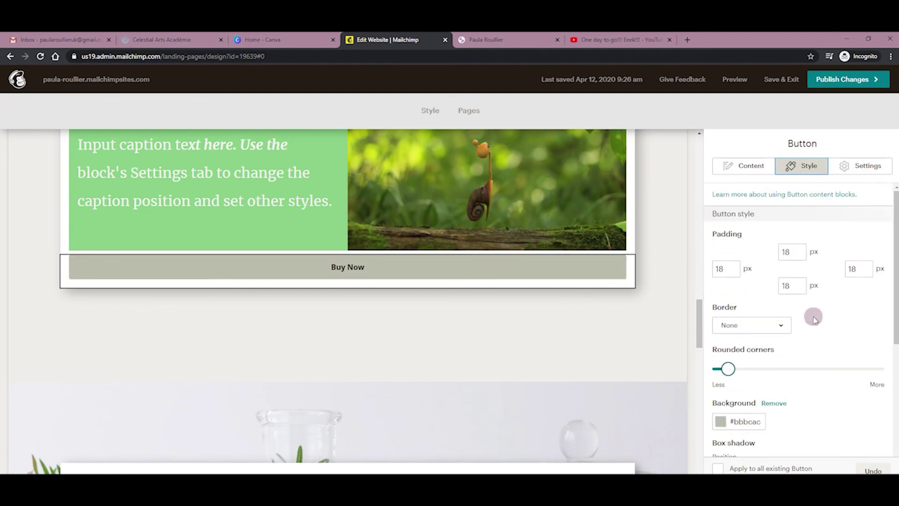
{"action": "left_click", "coordinate": [751, 165]}
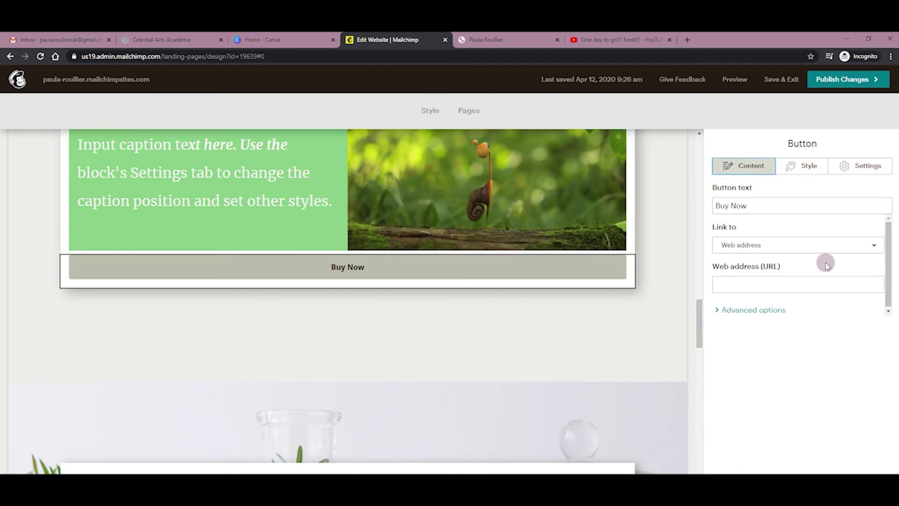
Close the Button block's options without entering a web address, and review the captioned Video, Boxed Text and Button blocks on the page
{"action": "left_click", "coordinate": [755, 286]}
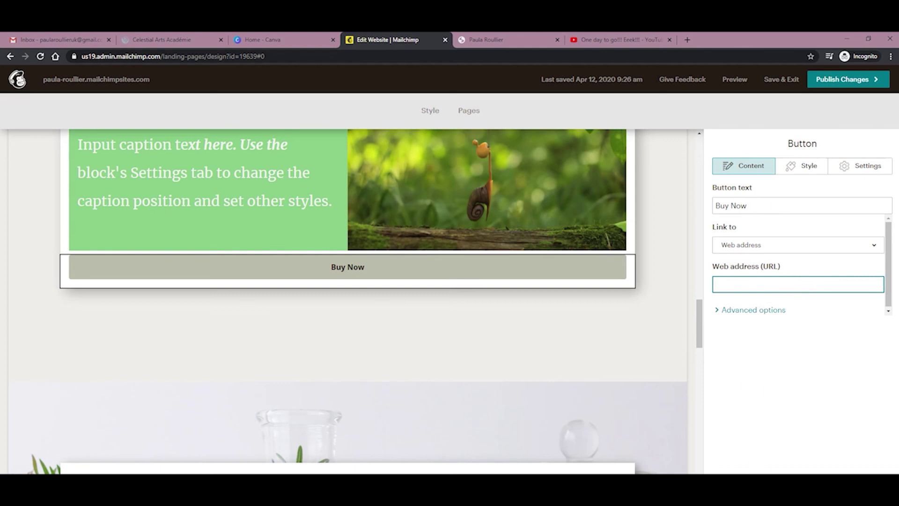
{"action": "left_click", "coordinate": [749, 435]}
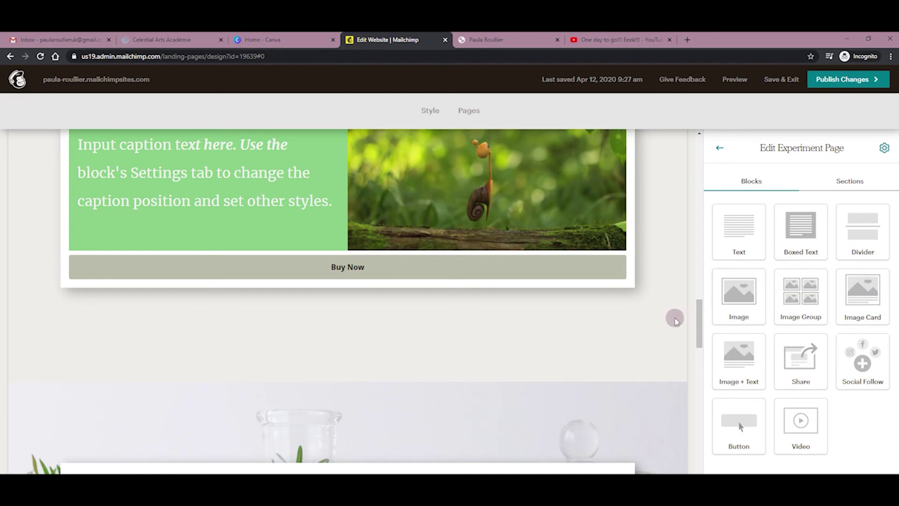
{"action": "mouse_move", "coordinate": [672, 317]}
{"action": "scroll", "coordinate": [672, 317], "scroll_direction": "up", "scroll_amount": 6}
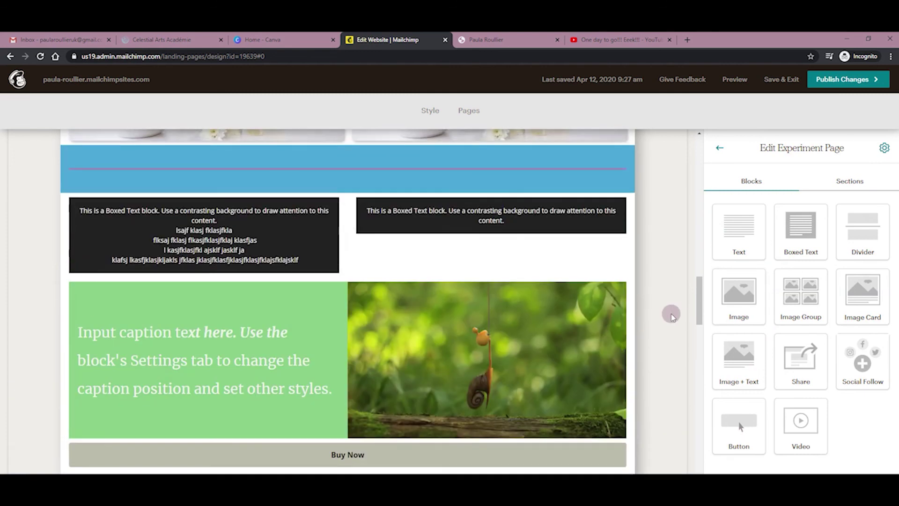
{"action": "scroll", "coordinate": [672, 317], "scroll_direction": "down", "scroll_amount": 4}
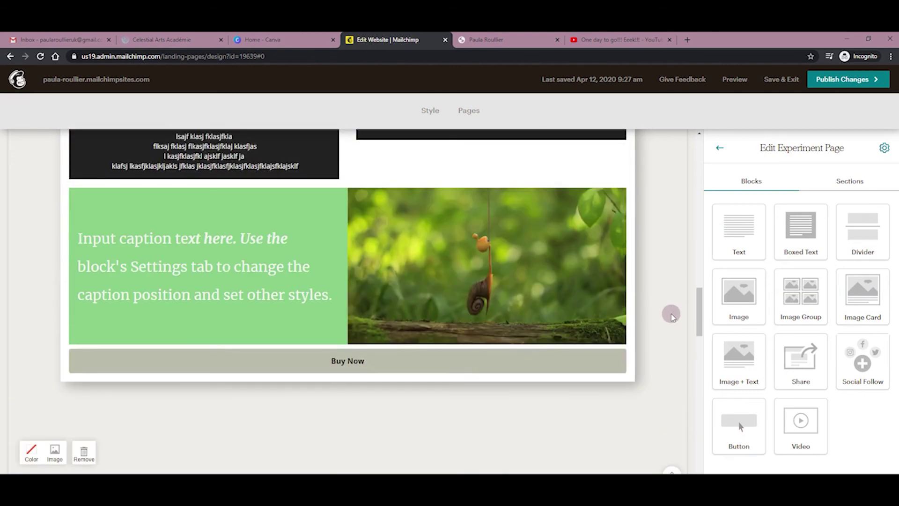
{"action": "scroll", "coordinate": [672, 317], "scroll_direction": "up", "scroll_amount": 2}
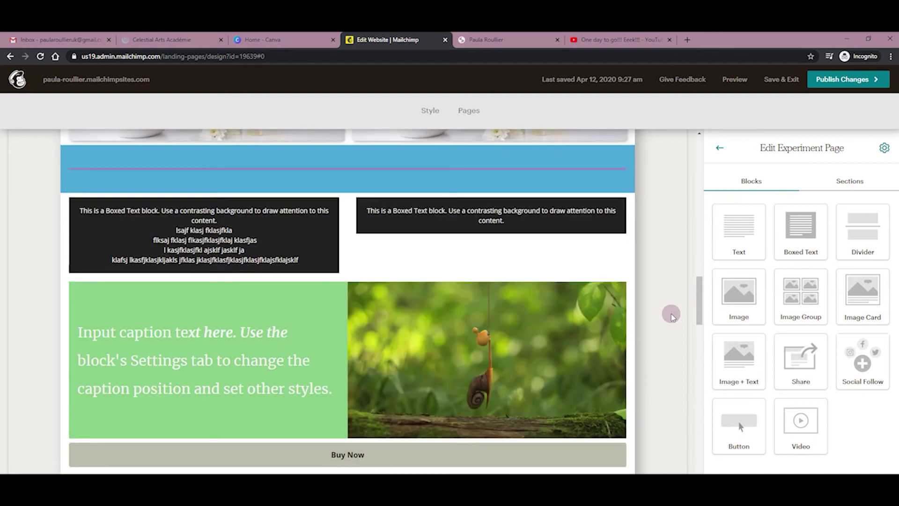
{"action": "scroll", "coordinate": [673, 317], "scroll_direction": "down", "scroll_amount": 1}
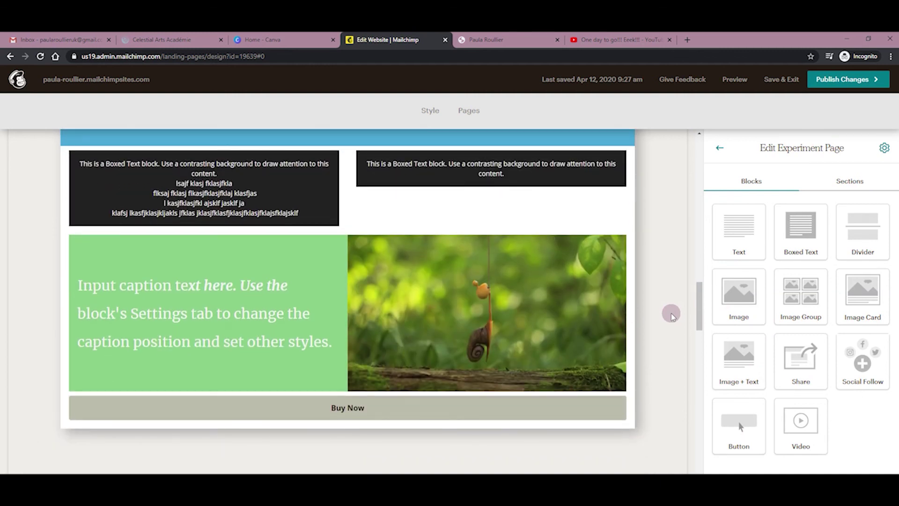